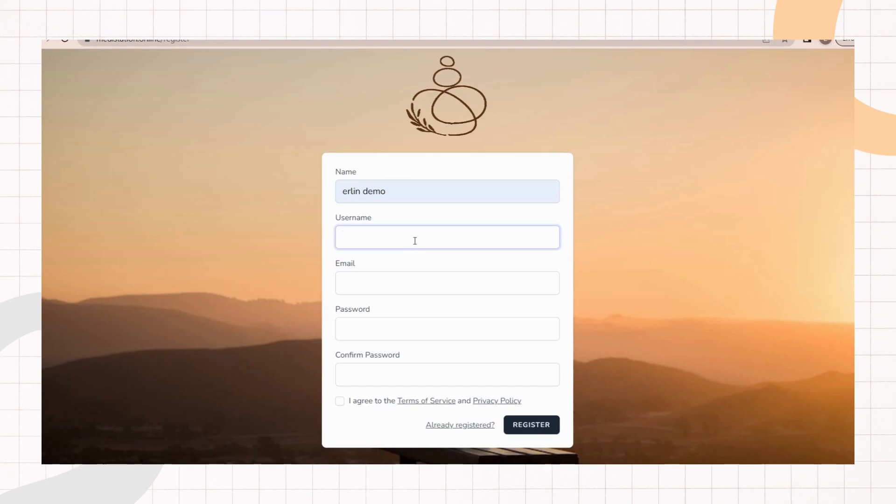
Step: Fill in the registration form's username and e-mail fields
click(461, 289)
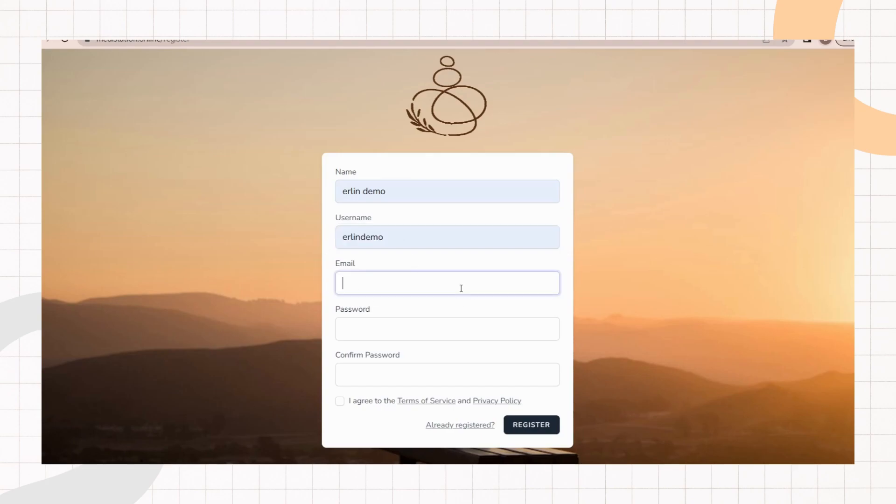
click(413, 334)
click(397, 254)
click(405, 241)
click(370, 330)
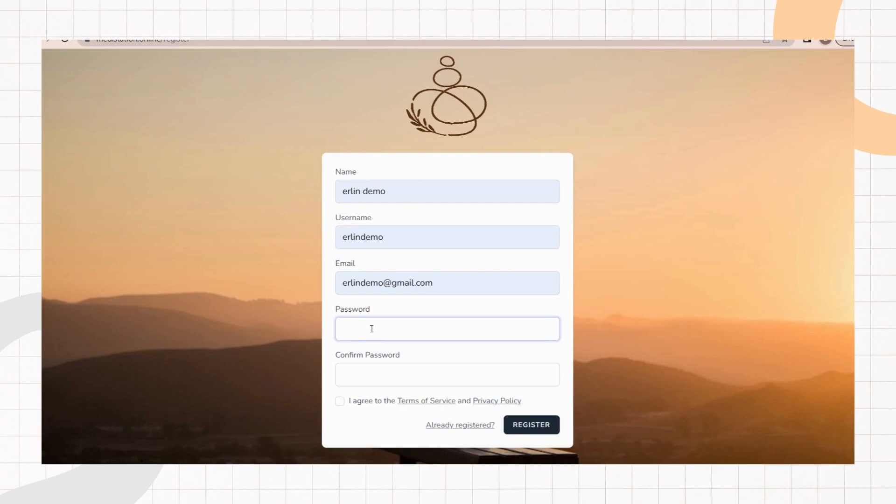
Step: Enter a password and its confirmation, then submit the registration form
text(•••)
click(414, 390)
click(402, 375)
text(••••)
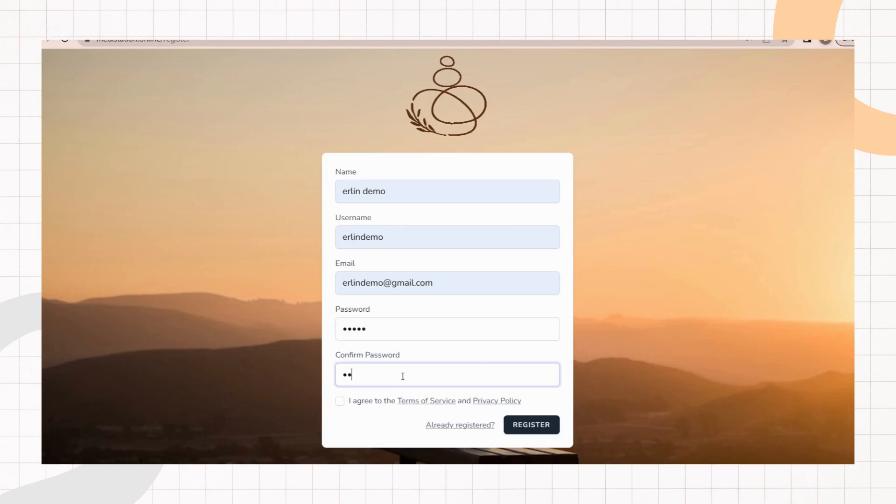
text(•)
click(531, 424)
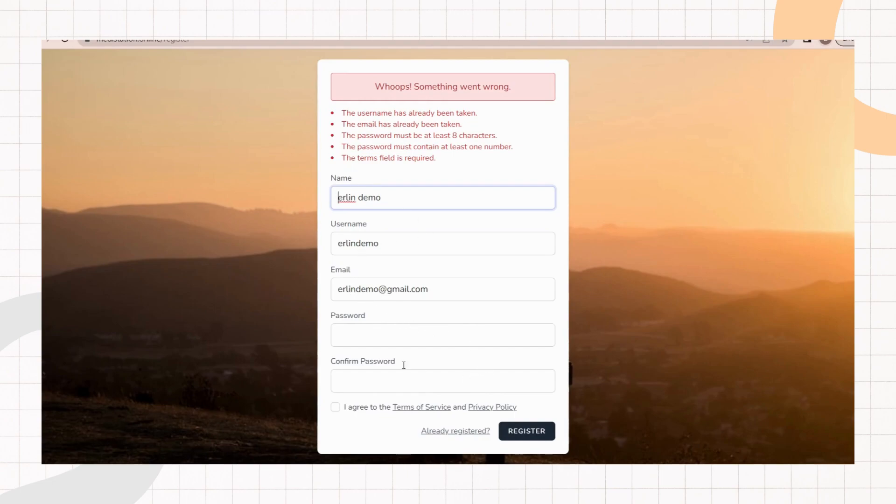
Step: Replace the registration Name with a new display name for the demo account
click(477, 335)
click(374, 381)
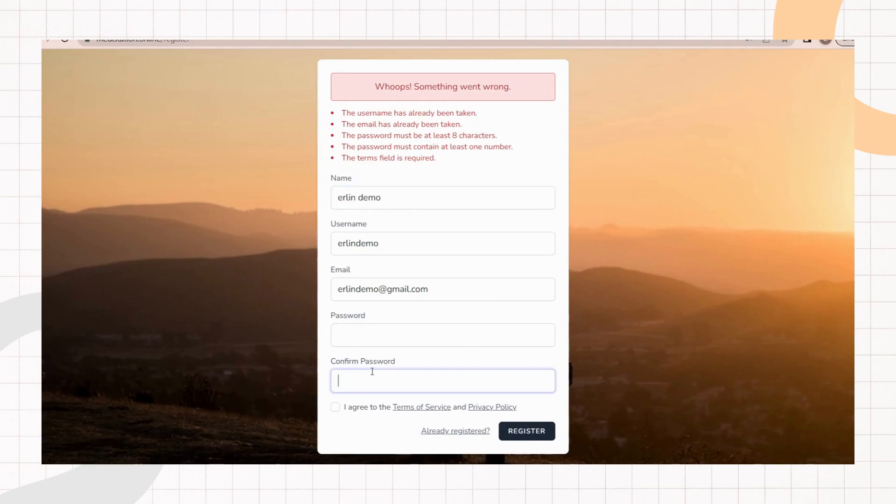
drag(465, 145, 473, 135)
click(474, 165)
click(438, 195)
drag(379, 198, 302, 200)
text(erl)
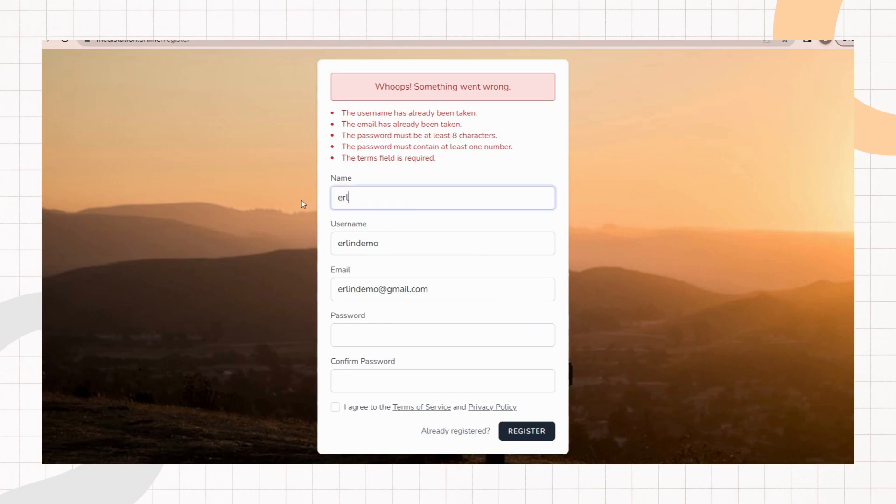
text(in demo 2)
Step: Change the registration username and e-mail address to new values
key(Tab)
key(BackSpace)
text(itserl)
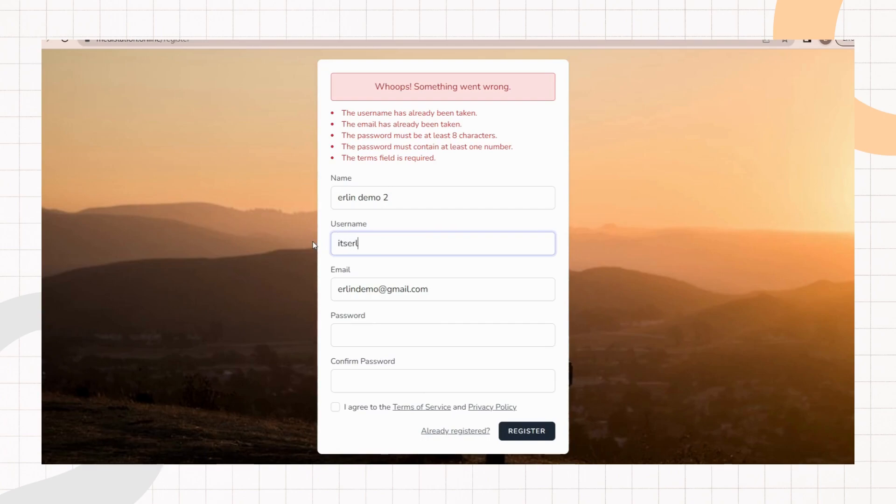
text(infore)
key(BackSpace)
text(demo)
drag(382, 289, 324, 289)
key(BackSpace)
text(demoerlin)
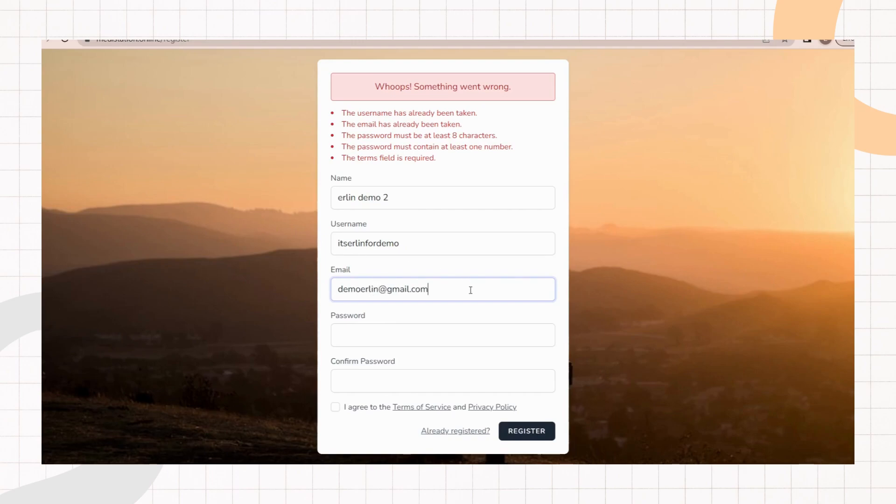
Step: Enter a new password and its confirmation, then submit the registration again
click(345, 332)
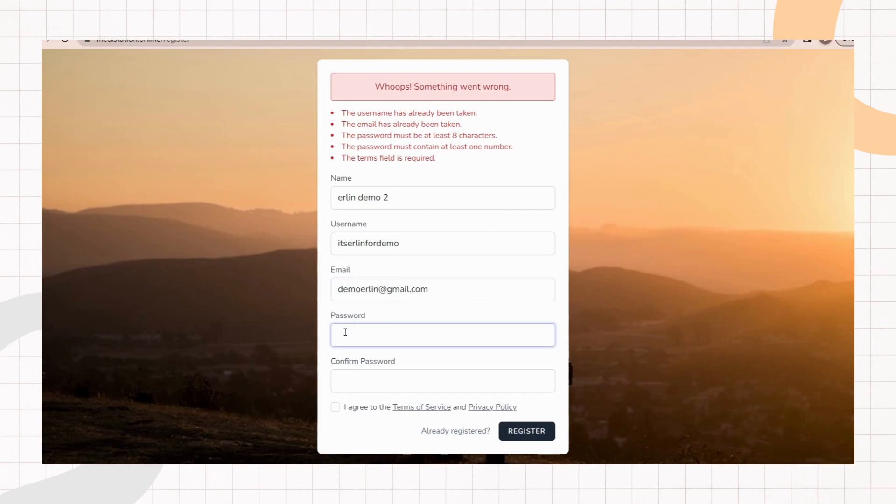
text(••••••••)
click(355, 382)
text(••••)
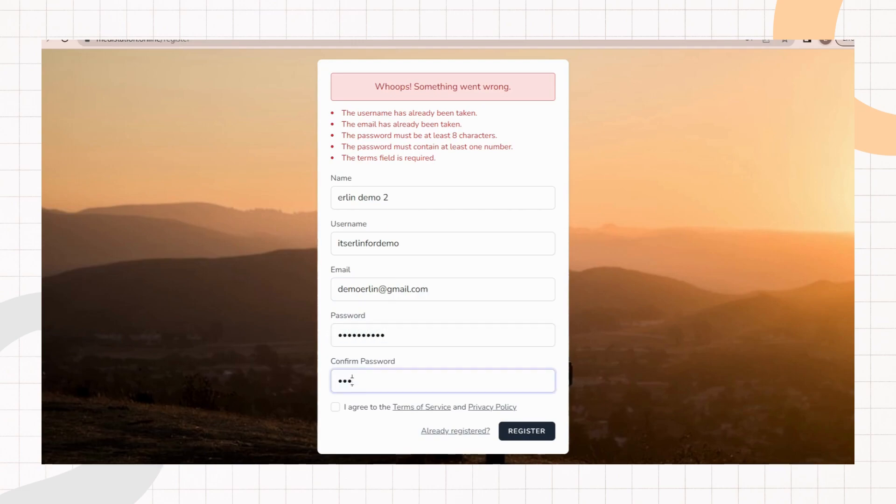
text(••••••)
click(532, 438)
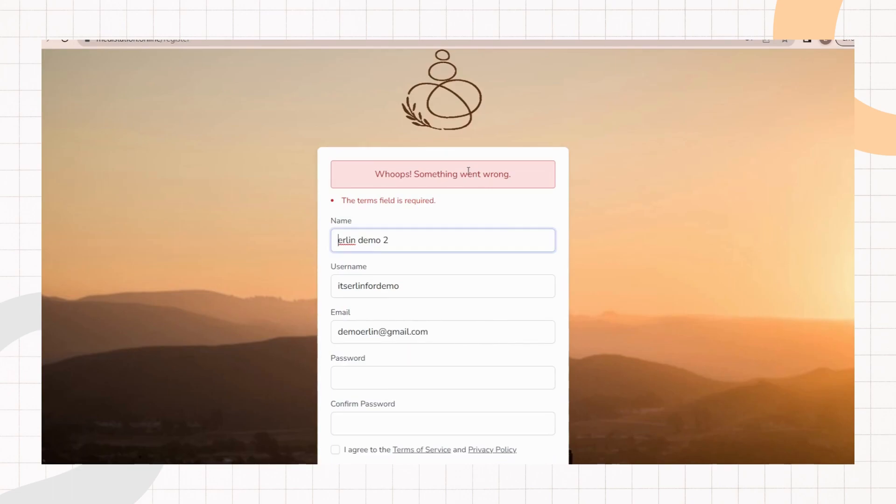
Step: Re-enter the password and the confirm password on the registration form
drag(452, 200, 351, 197)
click(476, 210)
scroll(475, 211, down, 1)
click(448, 329)
text(•••••••••)
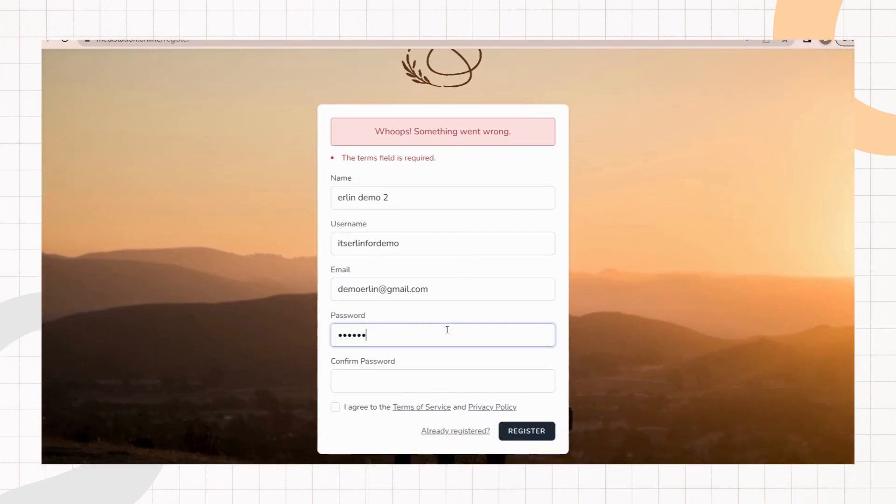
click(433, 381)
text(•••••••••)
Step: Accept the Terms of Service and Privacy Policy and register the account
click(335, 407)
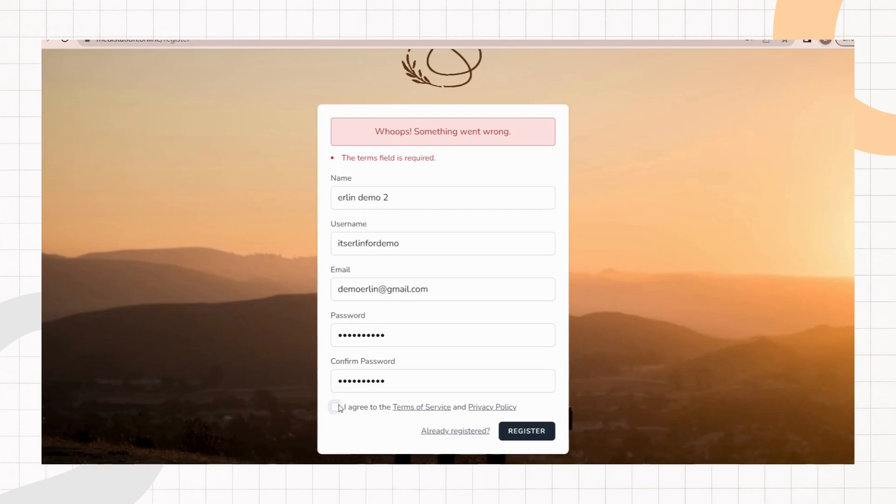
click(540, 433)
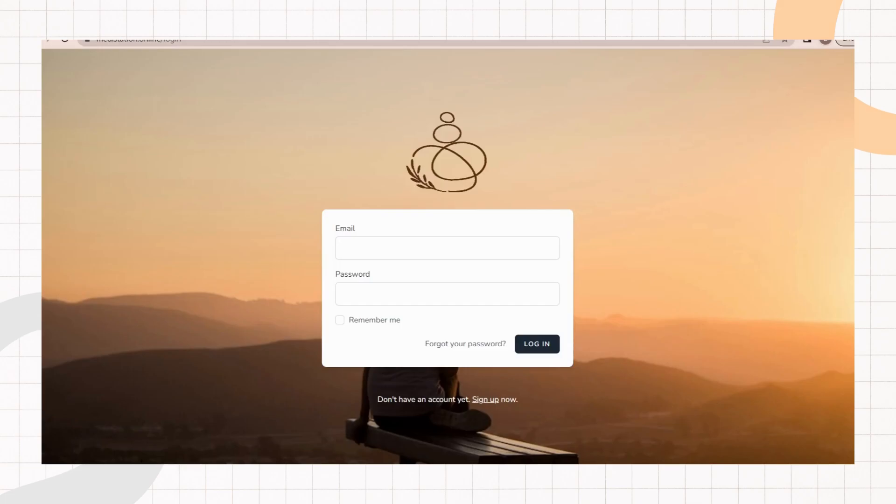
Step: Inspect the users table in the database
click(448, 248)
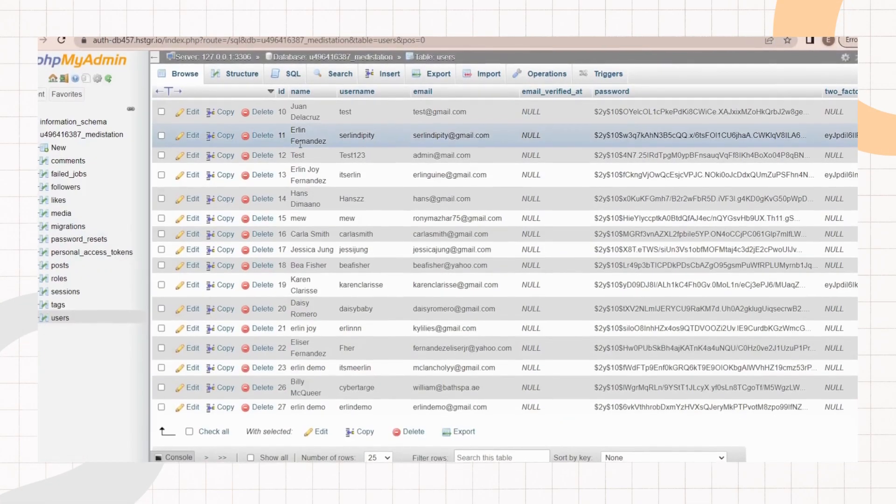
scroll(87, 317, down, 5)
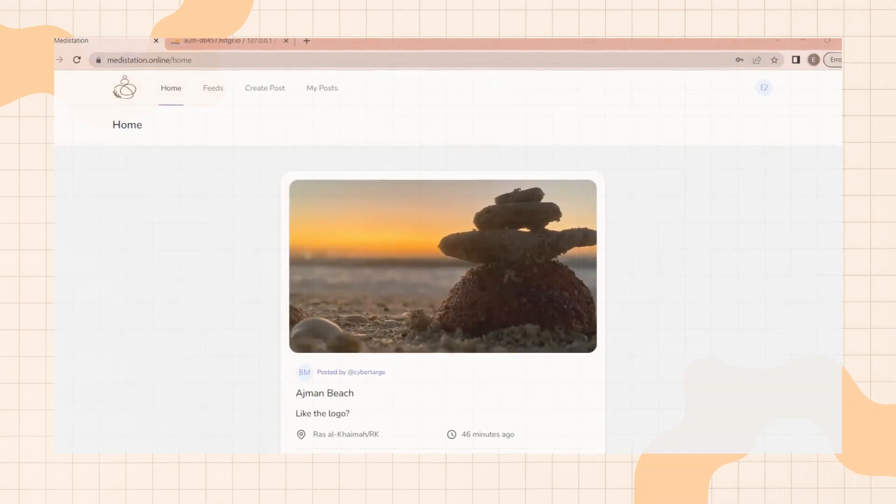
Step: Log out of the current account
click(765, 89)
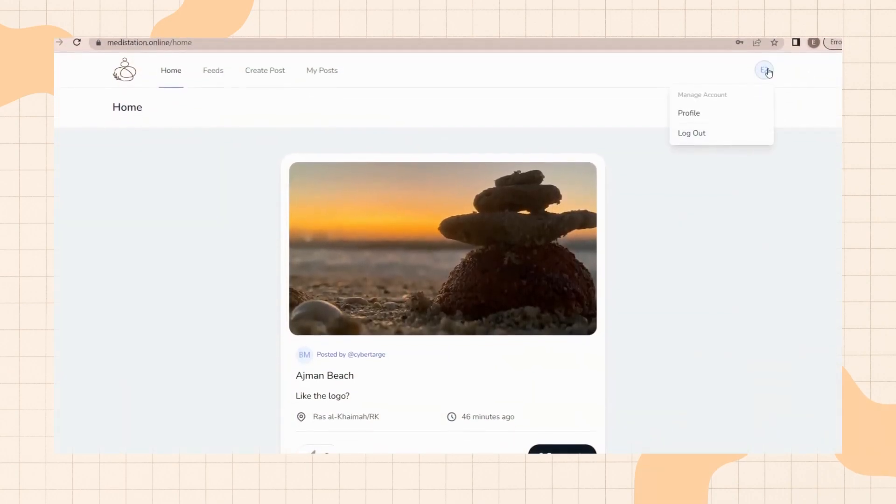
click(736, 137)
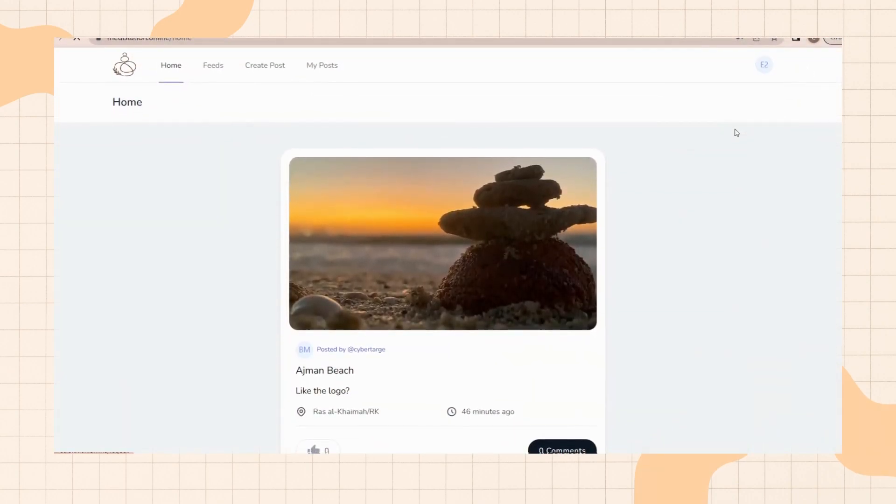
click(619, 219)
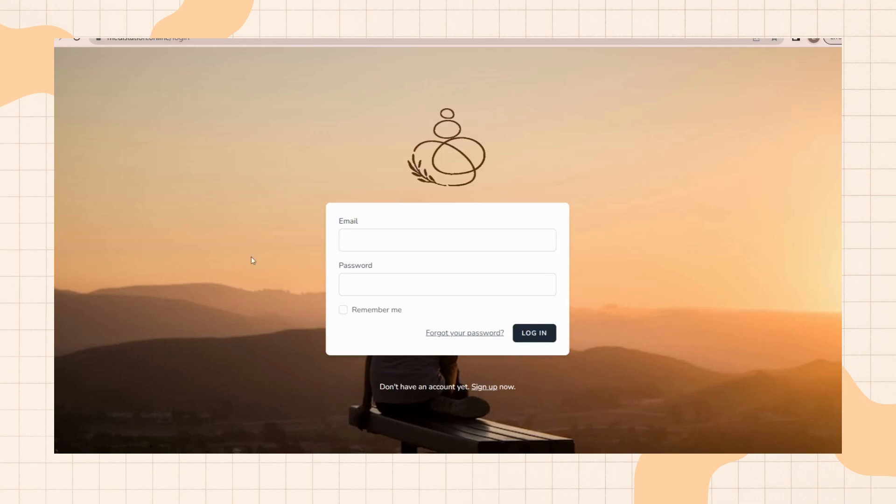
Step: Log in with another account's e-mail and password
click(439, 243)
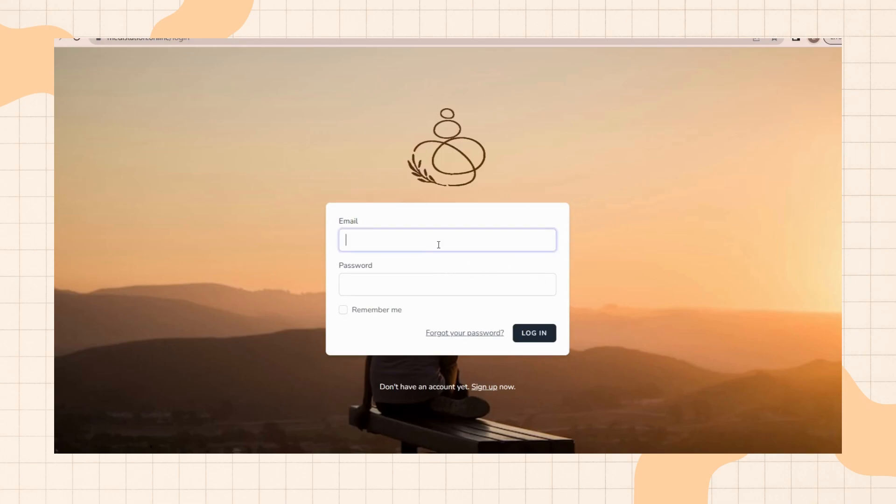
click(448, 269)
click(452, 287)
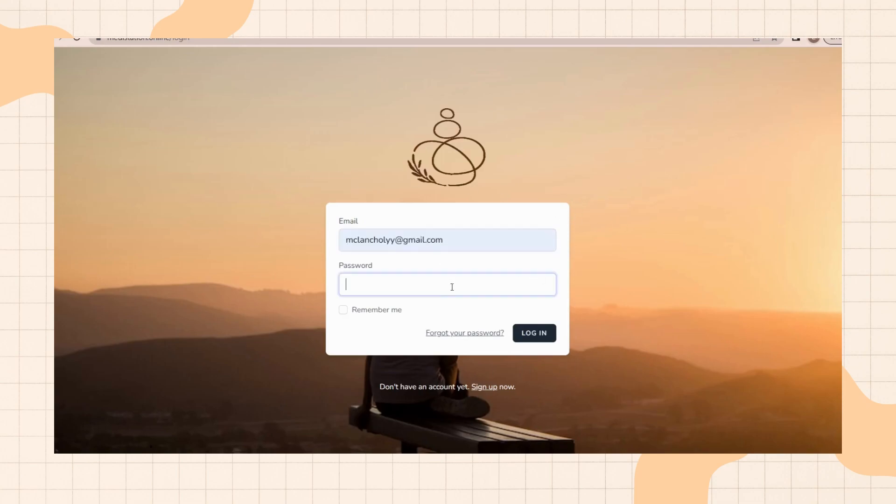
text(••••••••)
click(537, 334)
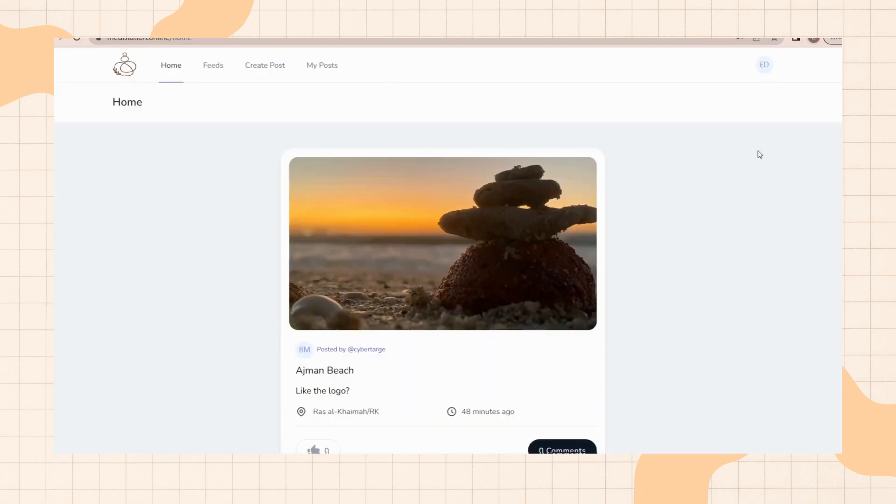
Step: Open the account's Profile page
click(764, 66)
click(720, 186)
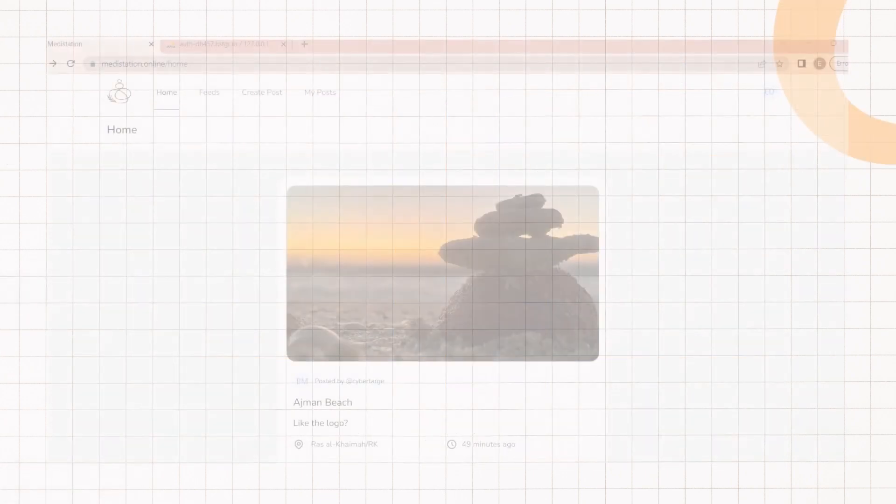
click(771, 91)
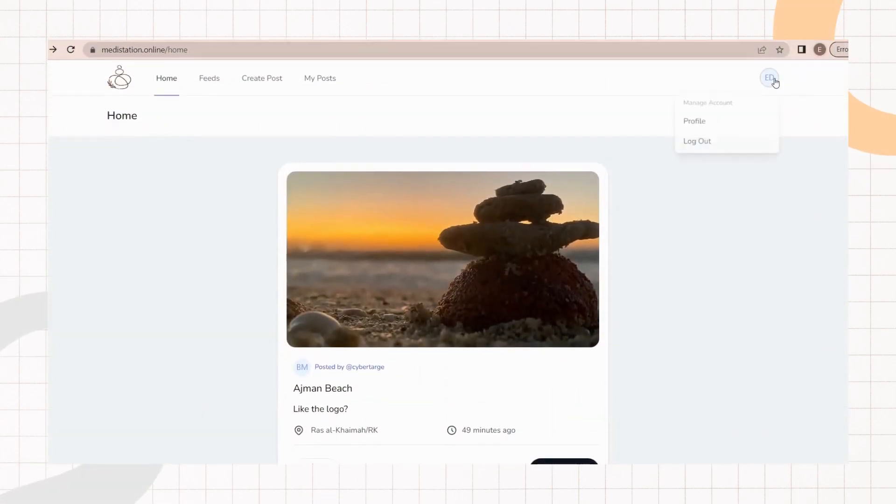
click(726, 118)
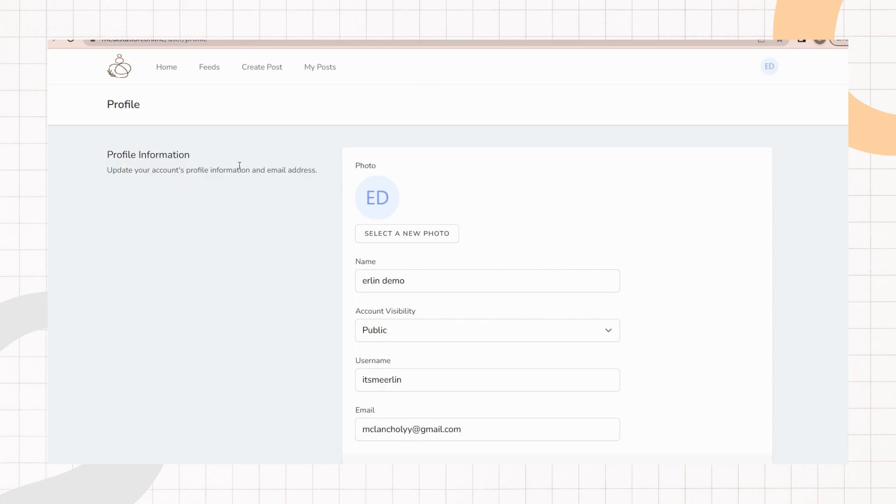
Step: Change the profile Name to the user's full name
scroll(245, 168, down, 8)
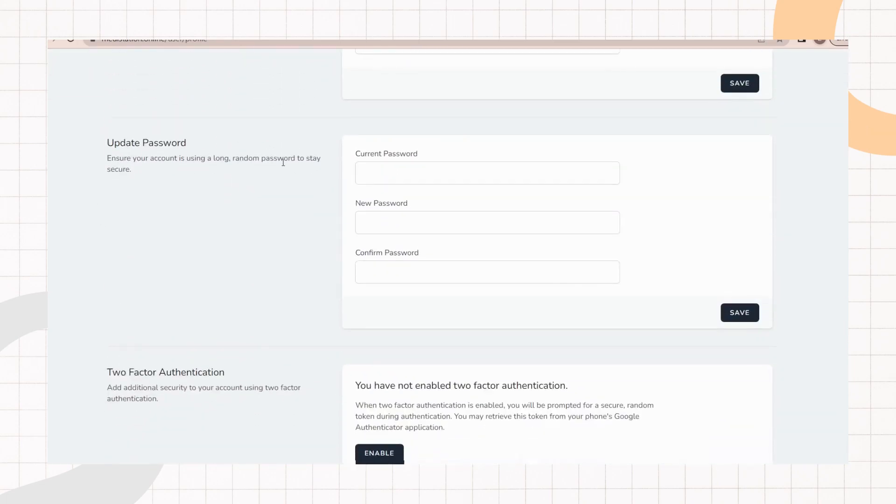
scroll(170, 286, down, 7)
scroll(191, 284, up, 7)
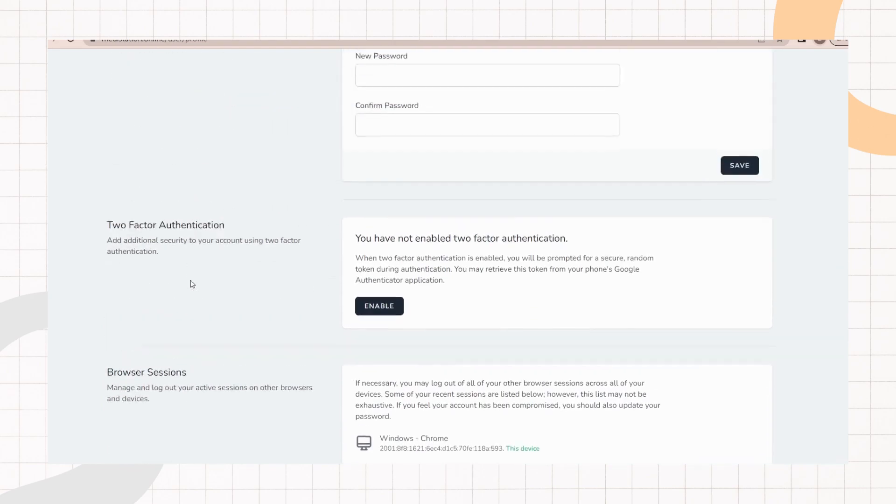
scroll(206, 277, up, 8)
scroll(303, 243, down, 1)
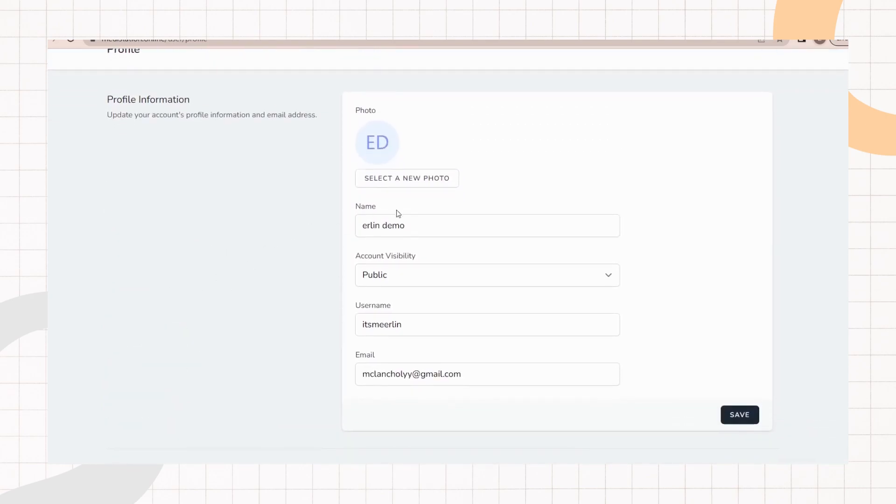
drag(427, 228, 382, 226)
key(BackSpace)
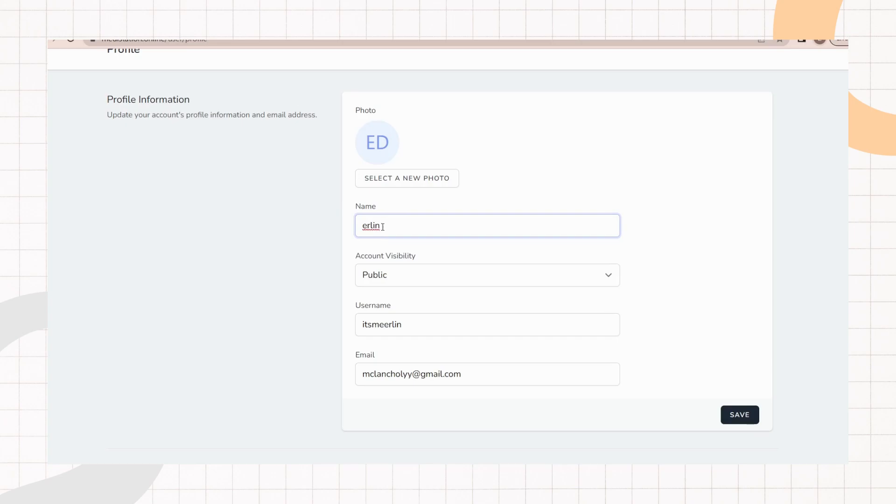
scroll(486, 309, down, 1)
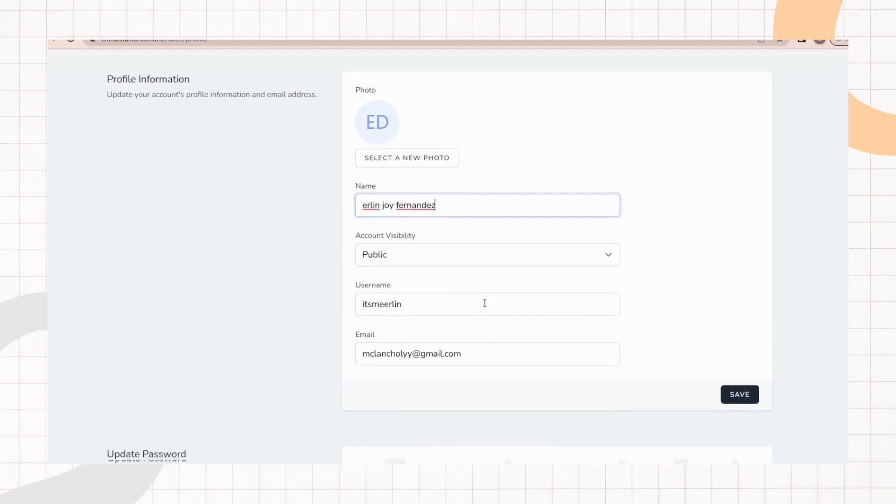
Step: Change the profile username and e-mail address to new values
click(410, 270)
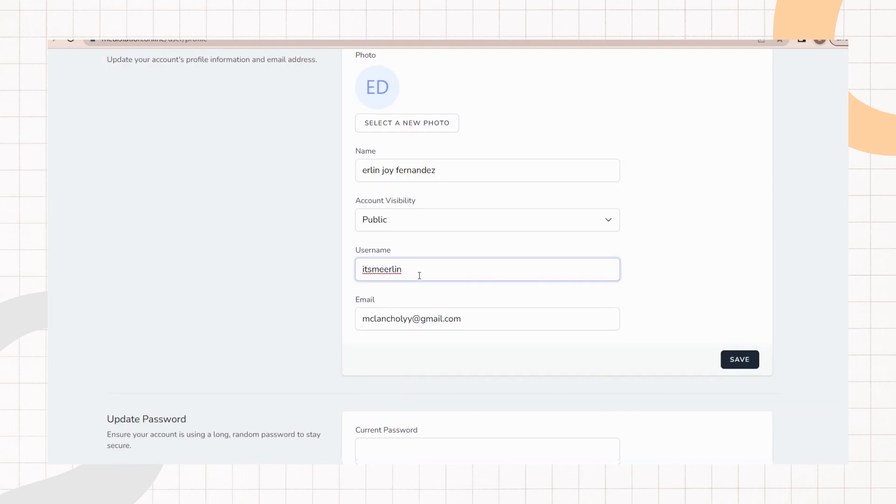
key(BackSpace)
key(BackSpace)
key(BackSpace)
key(BackSpace)
key(BackSpace)
key(BackSpace)
key(BackSpace)
key(BackSpace)
key(BackSpace)
drag(414, 318, 346, 323)
text(n)
text(ope)
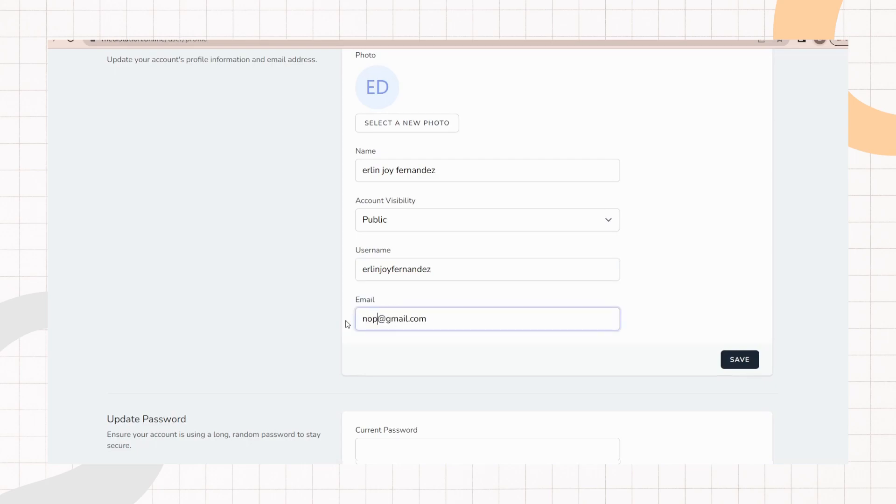
Step: Save the profile information changes
click(614, 301)
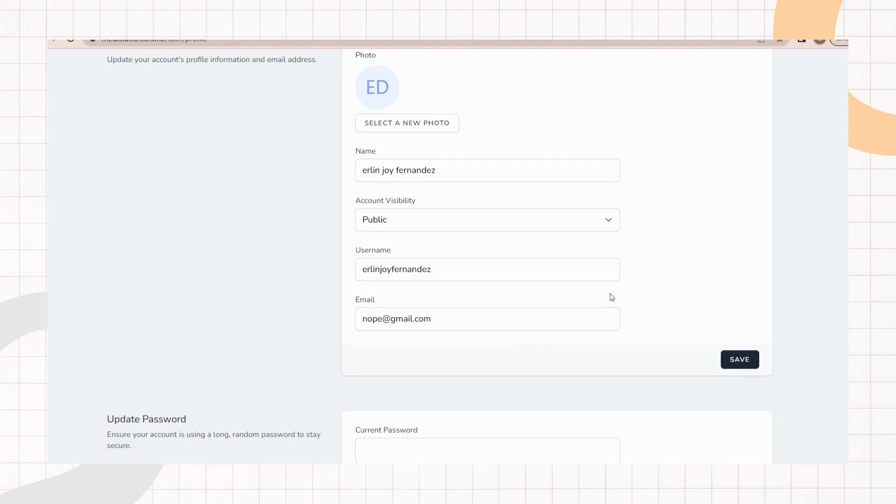
click(752, 362)
scroll(759, 426, down, 1)
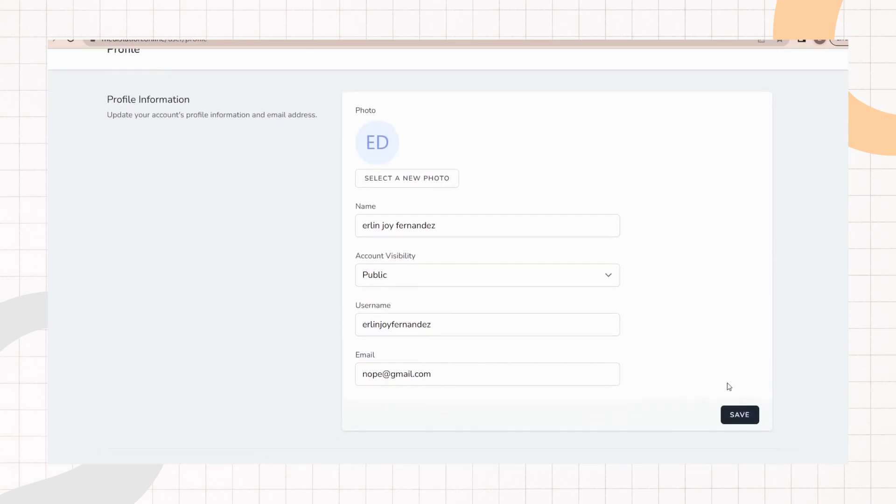
click(746, 419)
scroll(219, 233, up, 2)
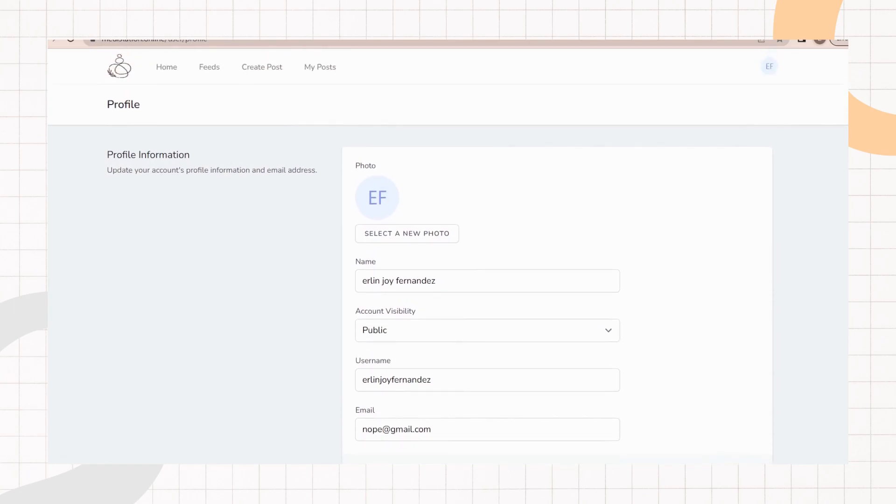
Step: Open My Posts to review the account's posts
click(306, 70)
scroll(438, 205, down, 5)
drag(411, 274, 345, 273)
click(433, 281)
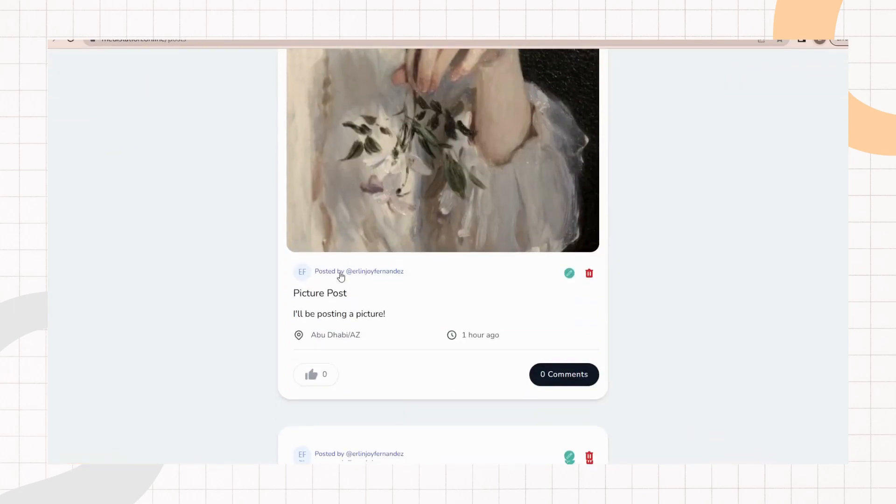
Step: Review the users table in the database to check the account's stored username and e-mail
scroll(510, 321, up, 1)
scroll(510, 321, up, 2)
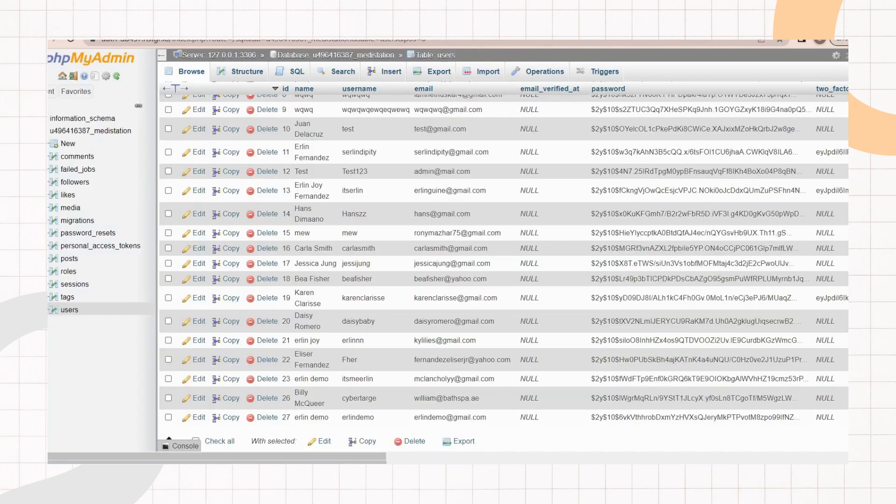
scroll(504, 262, down, 2)
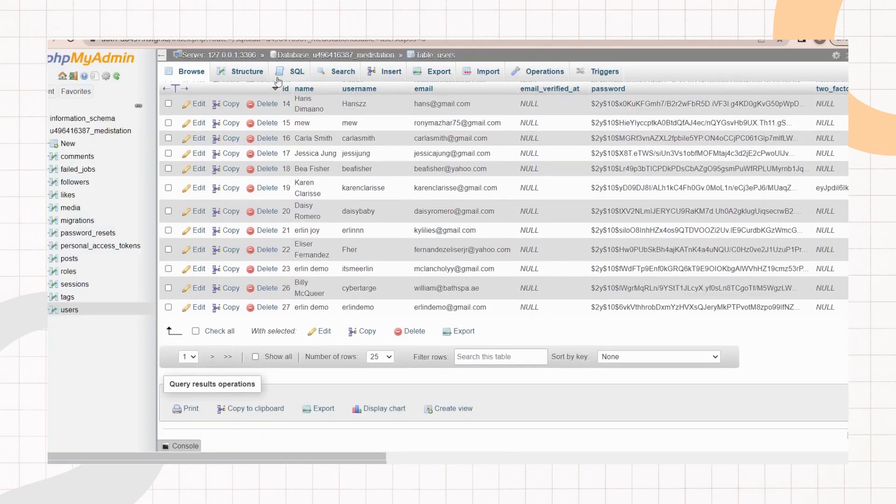
click(71, 40)
scroll(396, 264, up, 1)
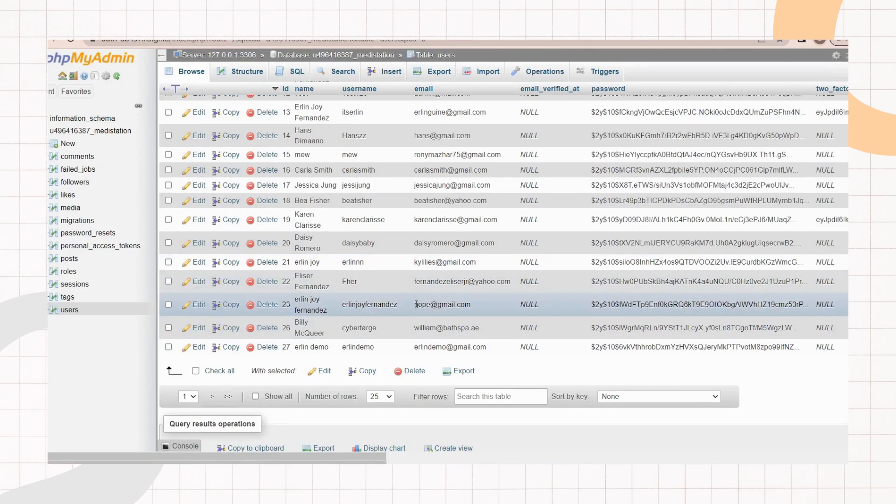
mouse_move(415, 304)
mouse_down()
mouse_move(468, 300)
mouse_move(401, 304)
mouse_up()
click(479, 306)
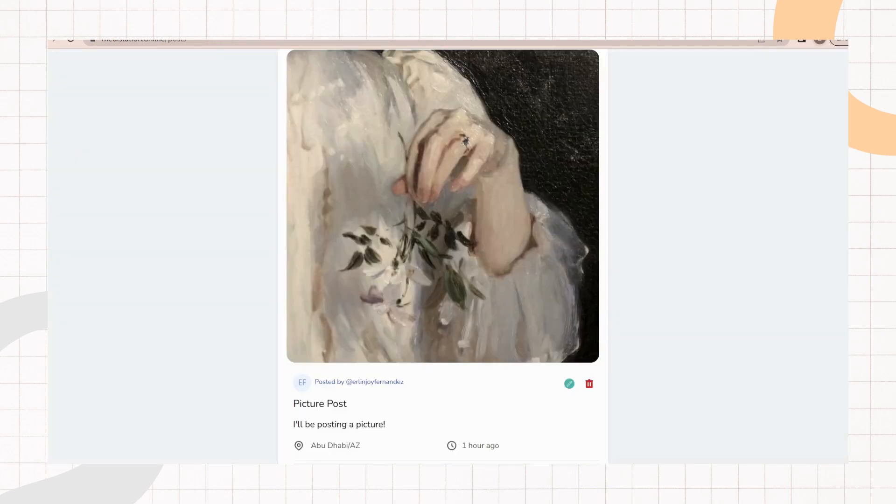
Step: Open the logged-in account's profile page and go to the Update Password section
scroll(536, 182, up, 5)
click(772, 74)
click(724, 112)
scroll(513, 350, down, 1)
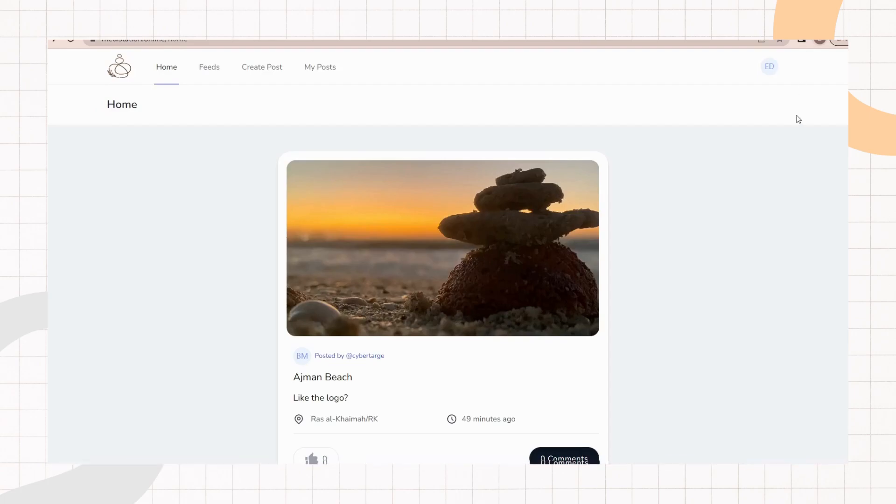
click(773, 70)
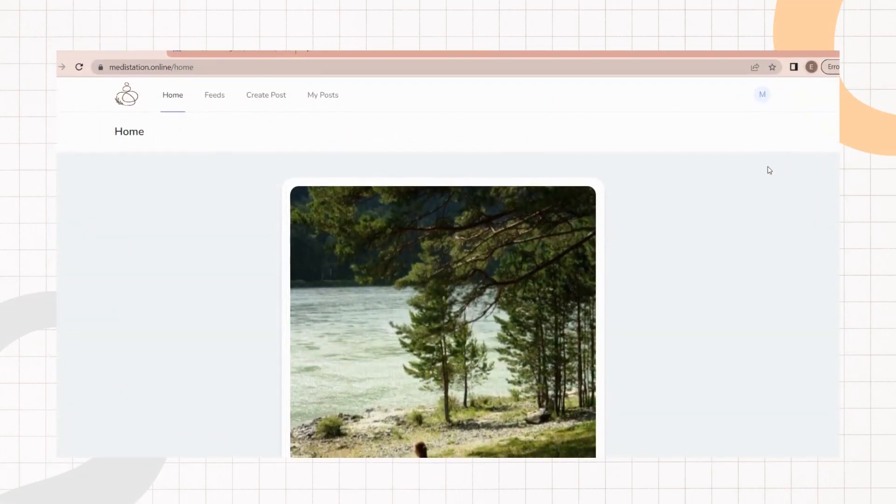
click(765, 89)
click(742, 124)
scroll(448, 257, down, 2)
scroll(448, 257, down, 10)
scroll(448, 256, up, 2)
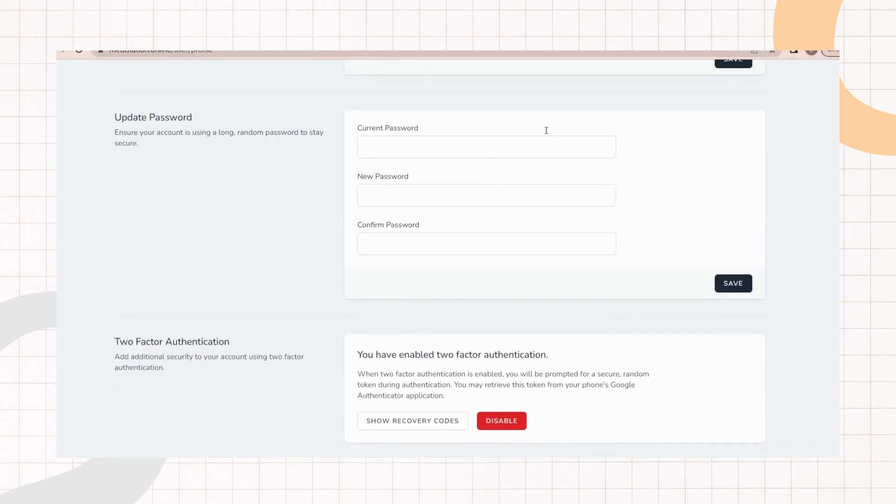
Step: Change the account password by entering the current password, a new password and its confirmation, then save
click(461, 147)
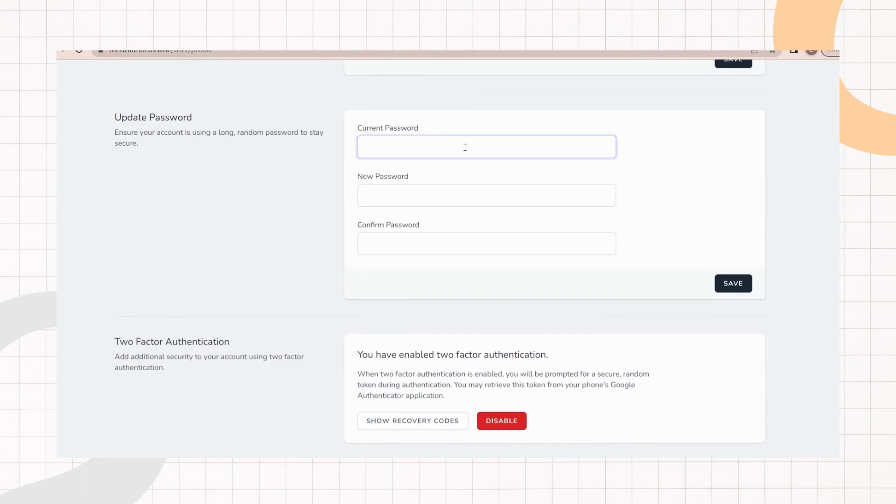
text(•••••••)
click(466, 195)
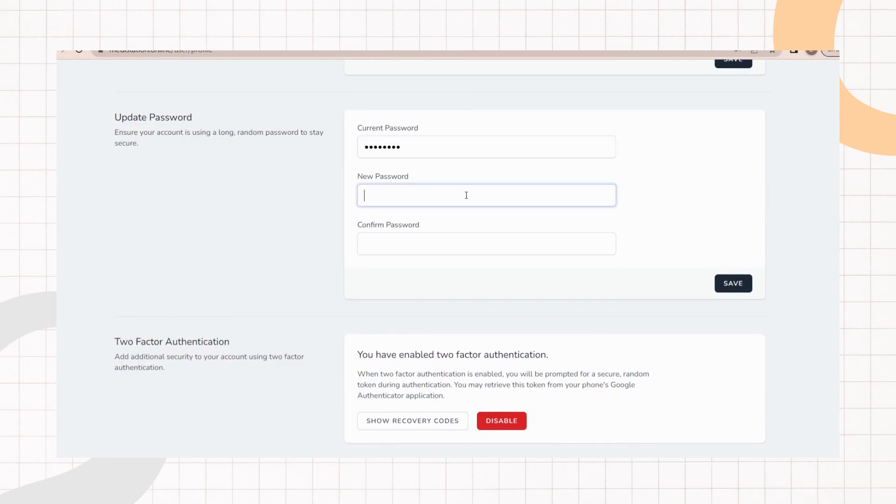
text(••••••••)
click(433, 245)
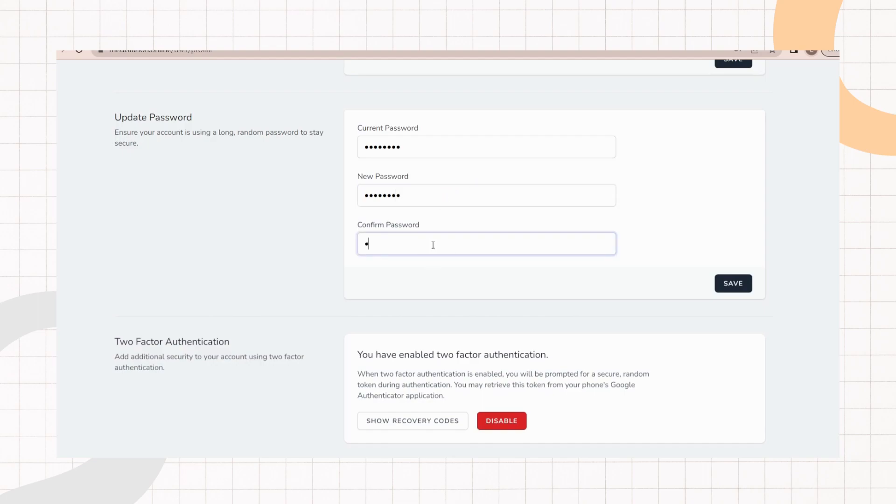
text(•••••••)
click(740, 287)
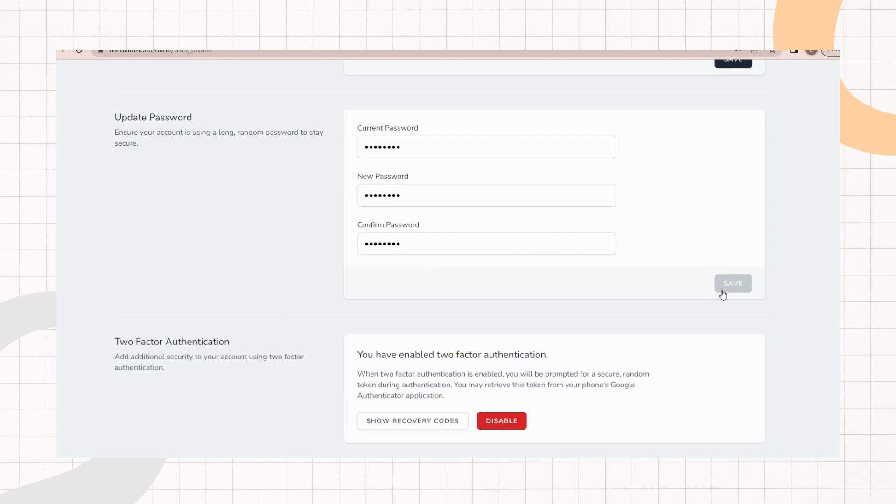
drag(684, 284, 702, 284)
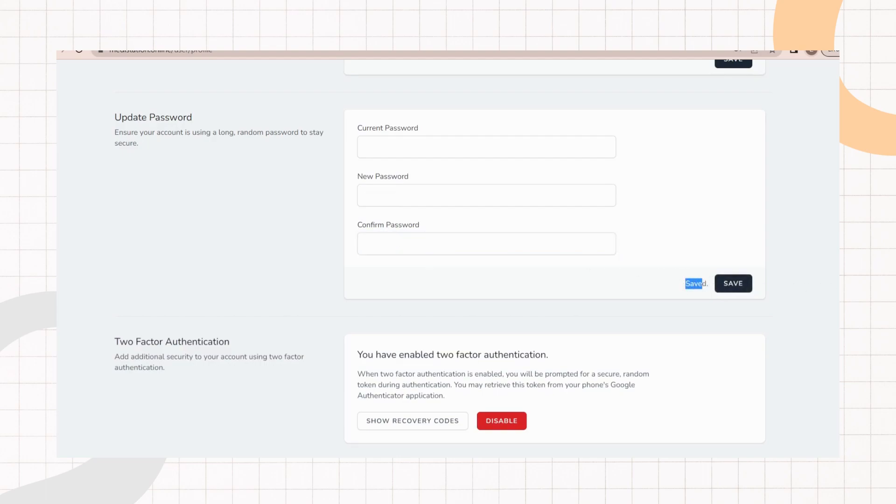
Step: Log out of the account
scroll(448, 257, up, 2)
scroll(826, 110, up, 6)
click(762, 77)
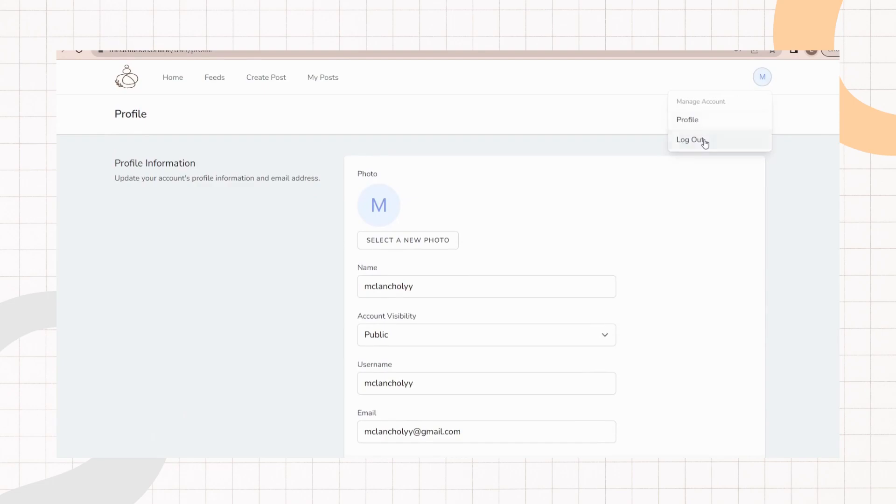
click(703, 140)
Step: Log back in with the account's e-mail and the new password
click(410, 246)
click(430, 286)
click(422, 297)
text(•••)
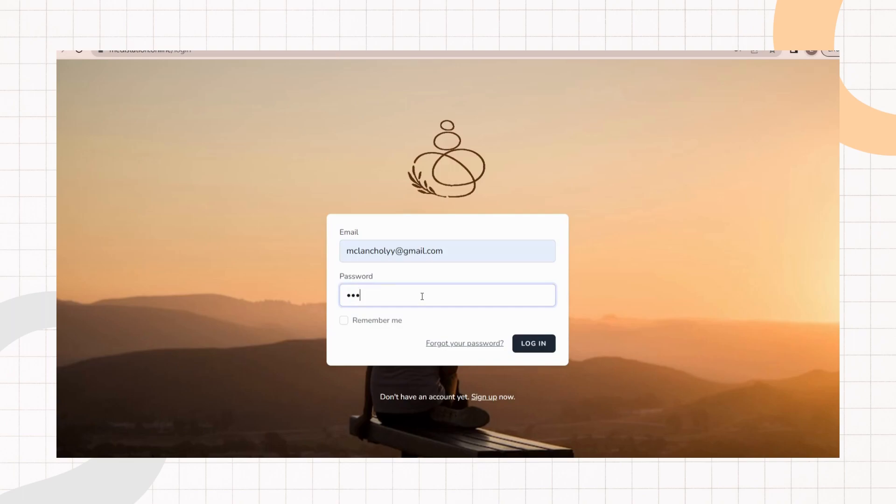
text(••••)
key(ctrl+a)
key(BackSpace)
text(•••••••••)
click(529, 351)
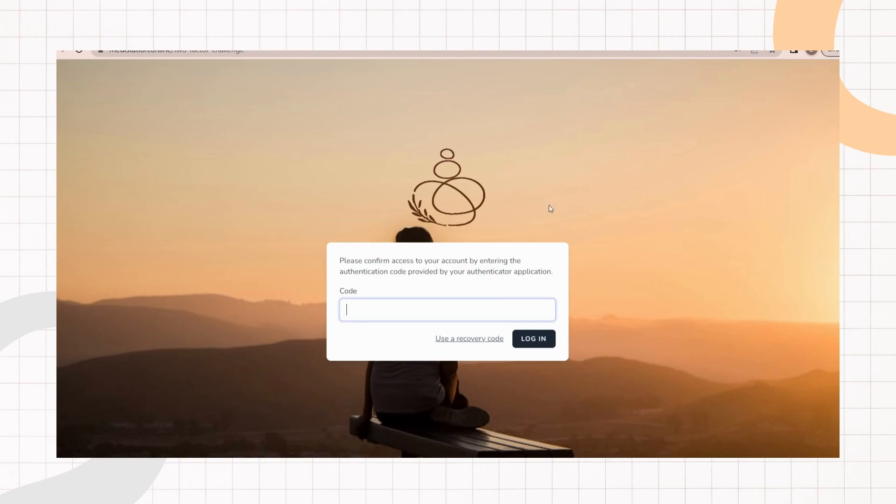
Step: Enter the two-factor authentication code from the authenticator app and complete the login
text(2800400)
click(532, 339)
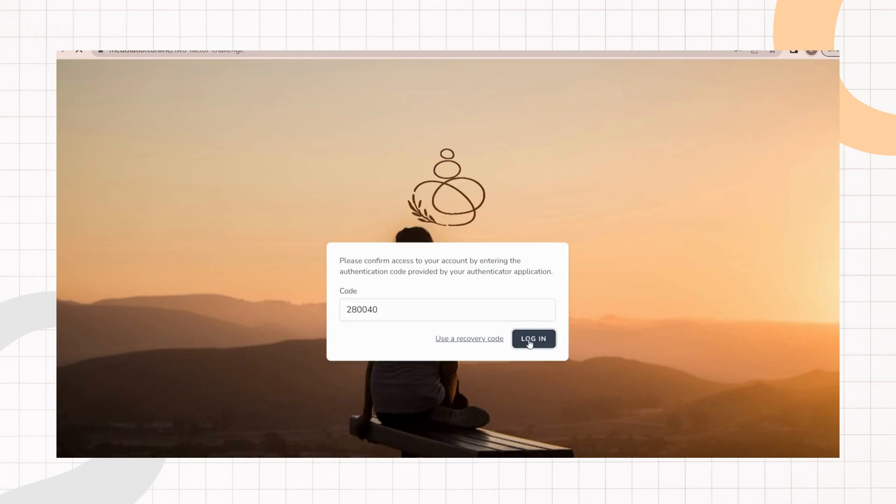
scroll(526, 235, down, 3)
scroll(560, 243, up, 3)
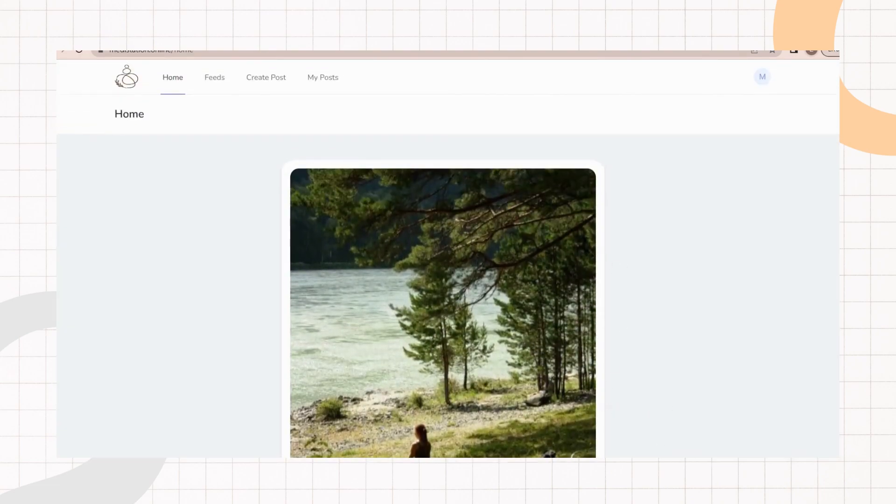
Step: Open the profile page to review the account settings
click(762, 76)
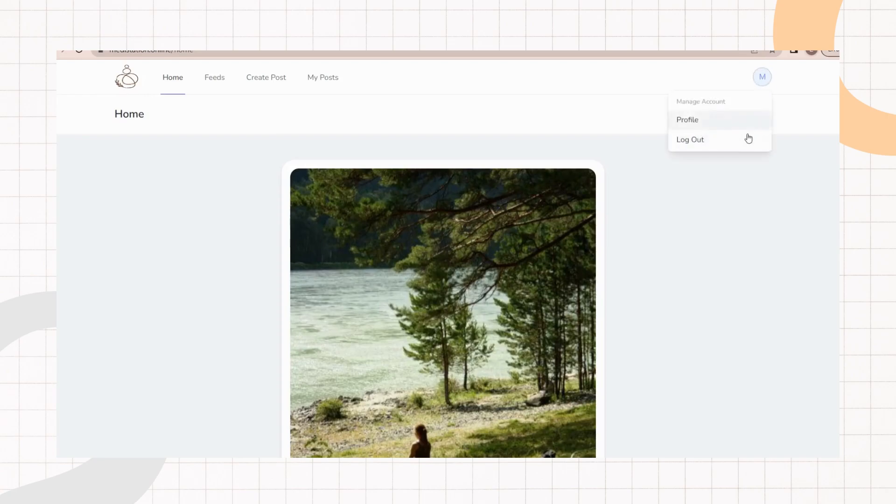
click(741, 120)
scroll(513, 140, down, 10)
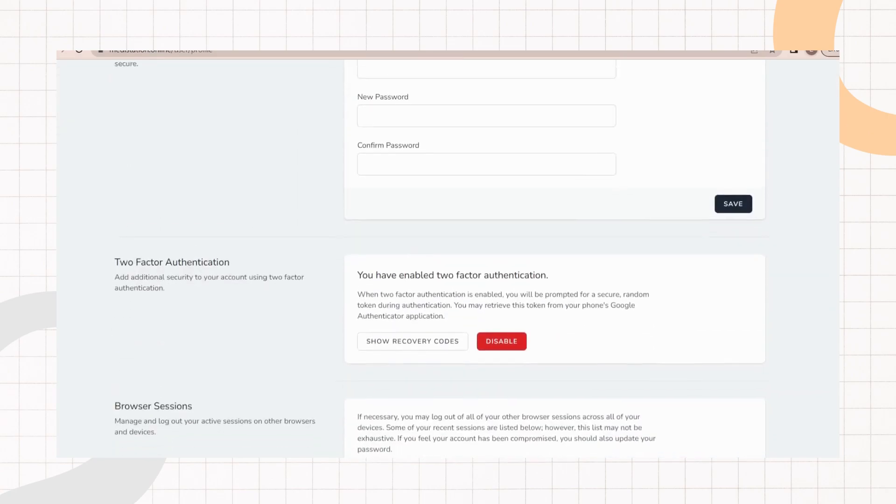
scroll(513, 140, up, 2)
click(462, 147)
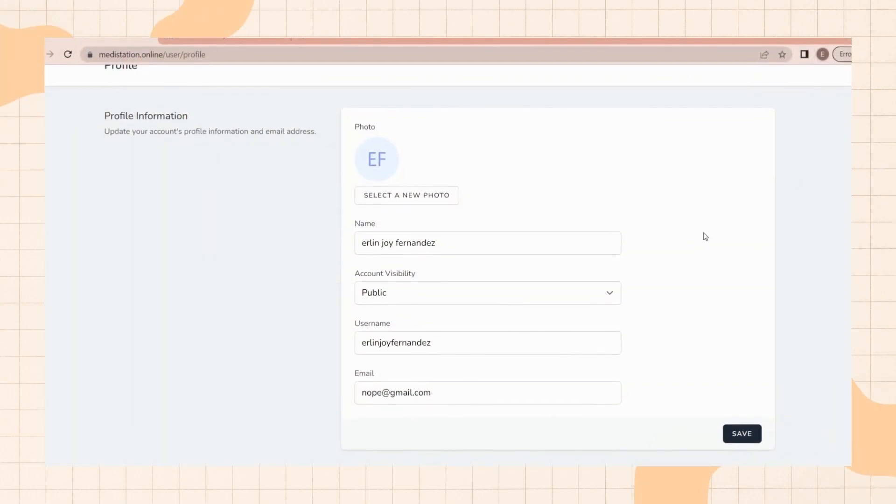
Step: Create a post titled "Text Entry" with the description "this is the text that i want to share"
scroll(713, 235, up, 1)
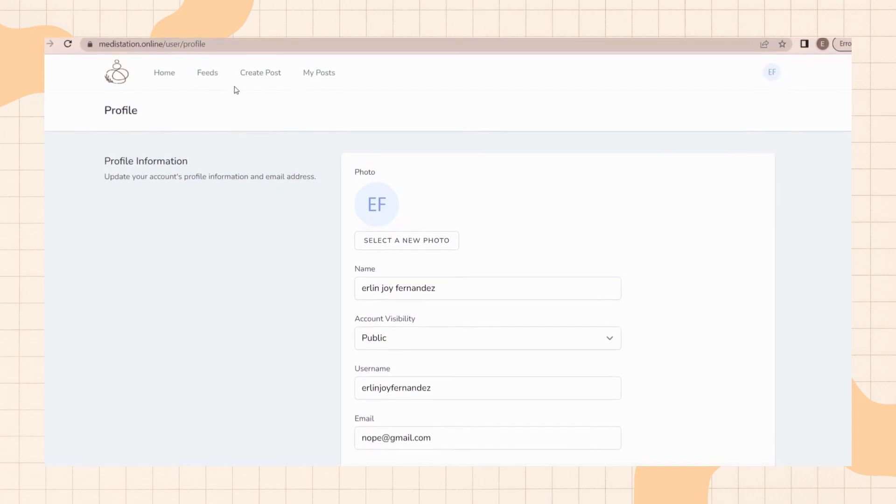
click(255, 74)
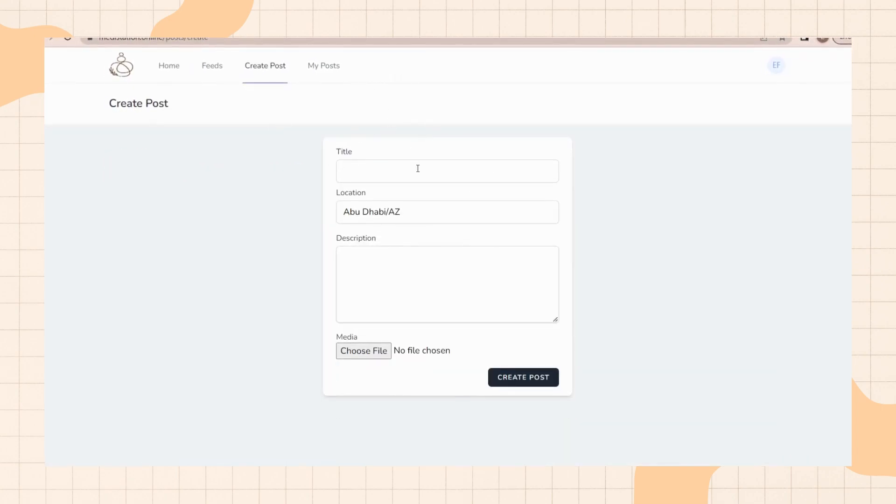
click(418, 168)
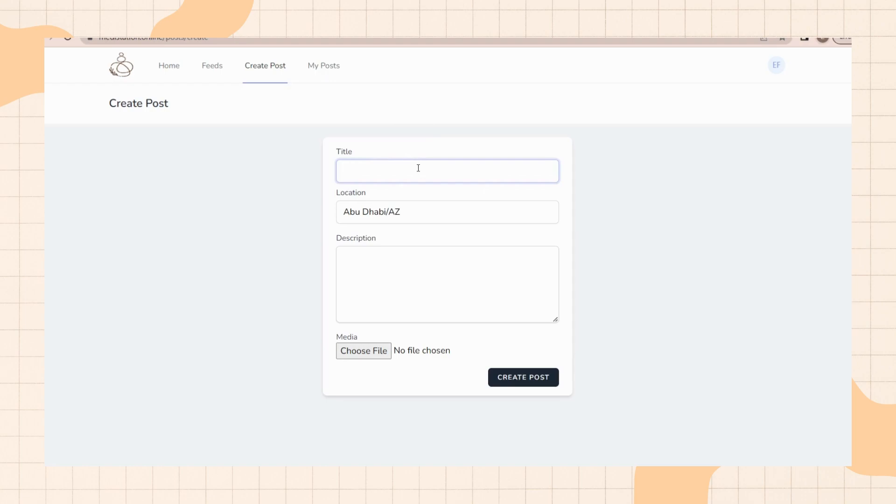
text(Text Entry)
click(426, 260)
text(thi)
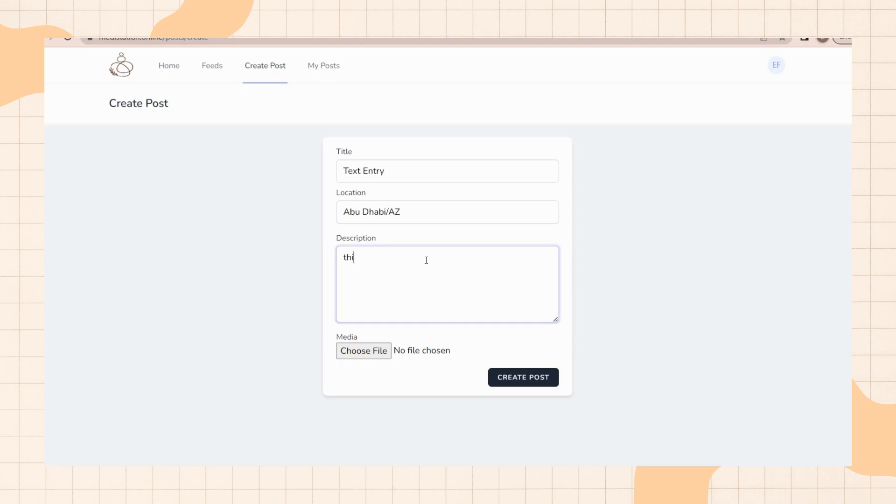
text(s is the text that i wan t to share)
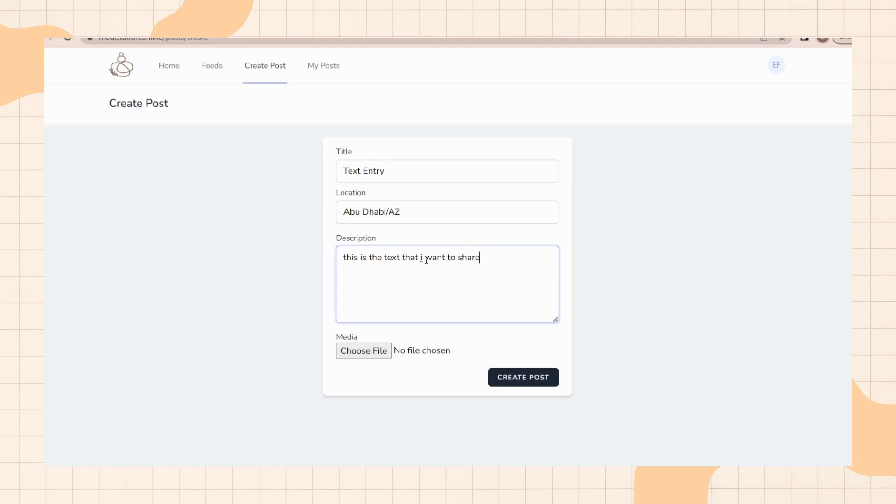
click(518, 378)
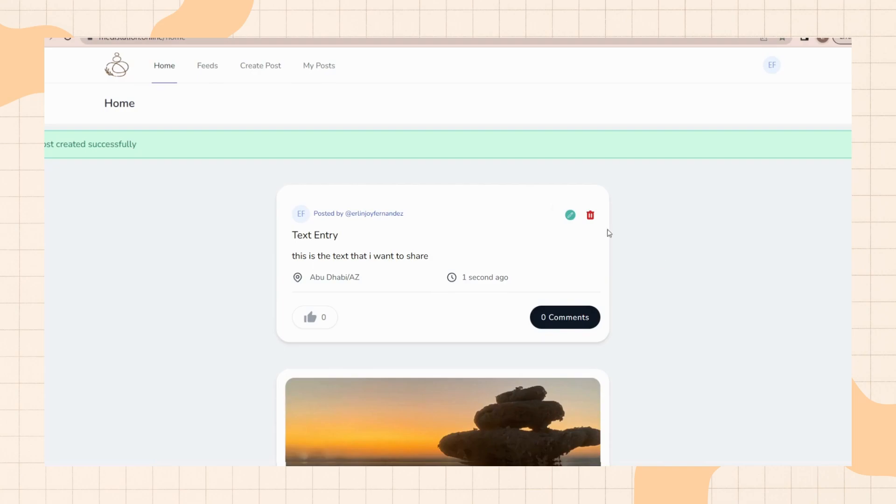
Step: Start a new post titled "Image Entry" with the description "this is my image entry"
drag(375, 282, 308, 279)
click(375, 282)
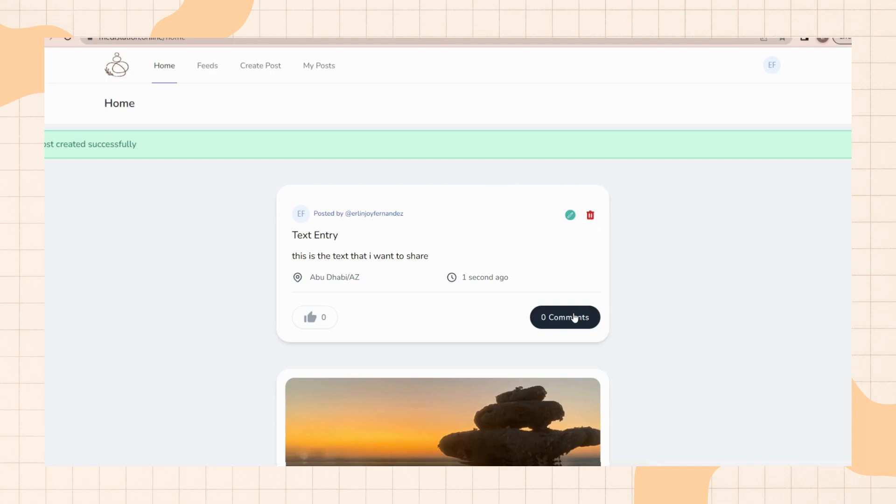
click(268, 67)
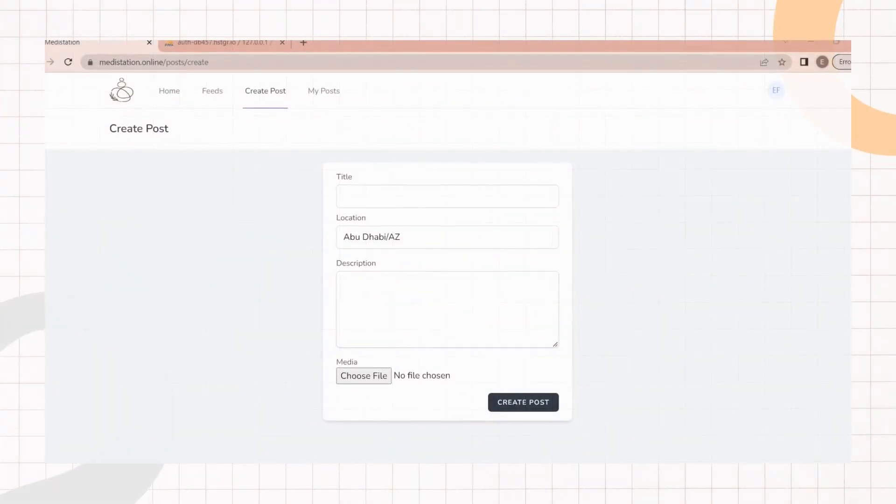
click(524, 196)
click(751, 205)
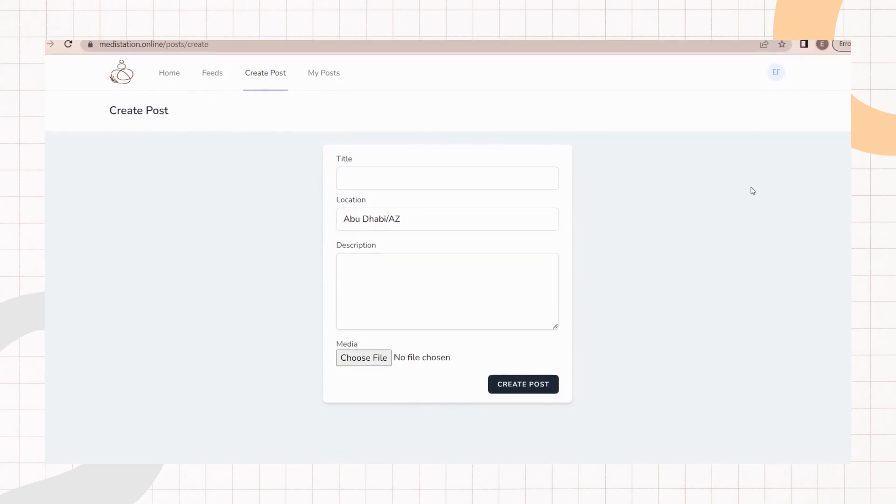
click(472, 183)
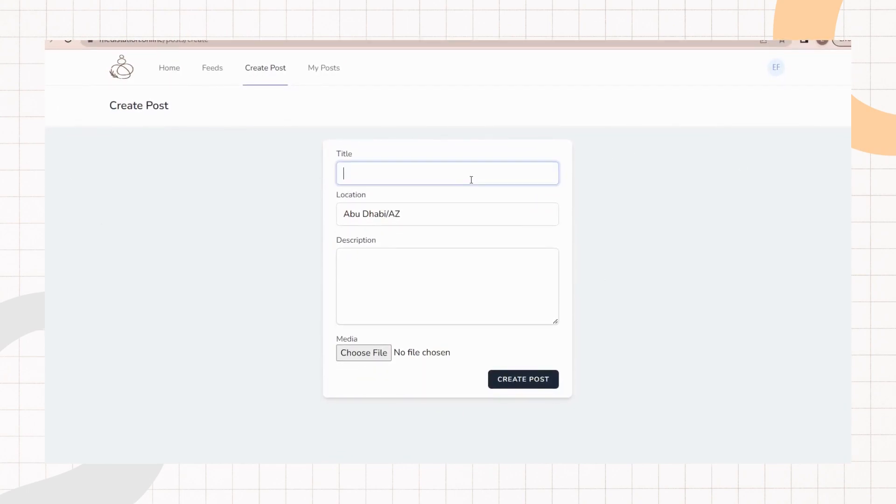
text(Image Entry)
click(461, 269)
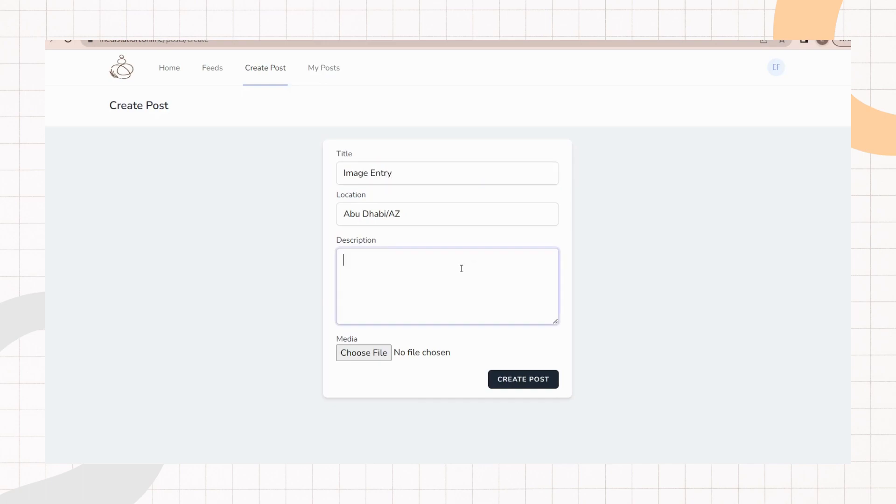
text(this is my image entry)
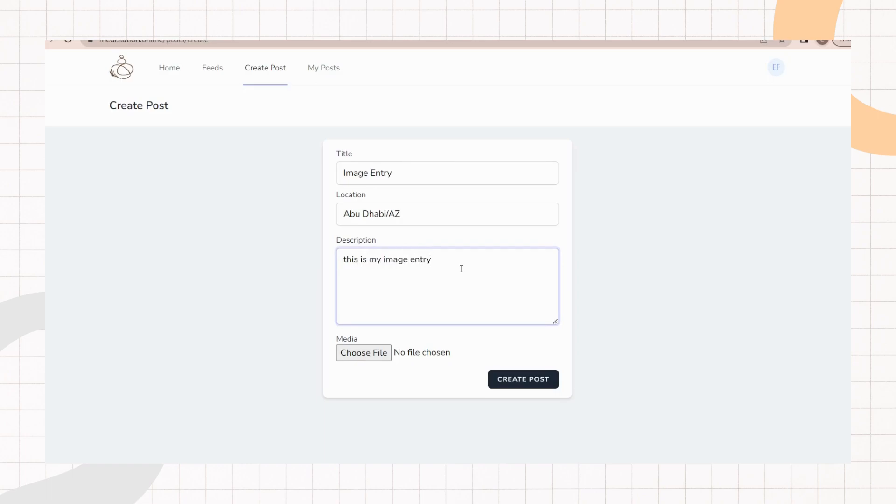
Step: Attach an image as the post's media and publish the post
click(369, 354)
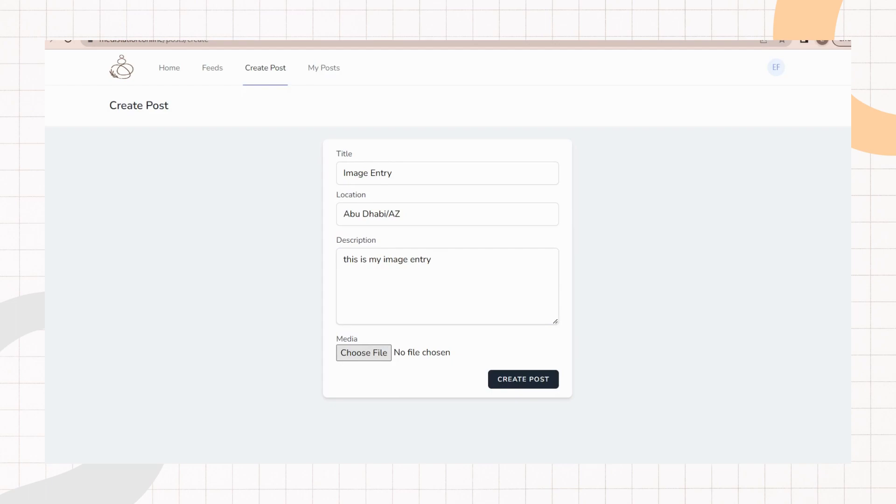
scroll(490, 262, down, 2)
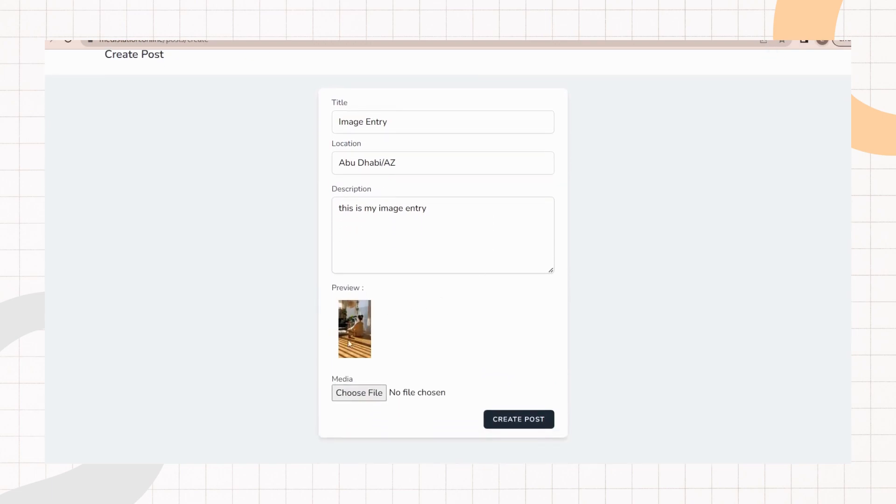
click(531, 420)
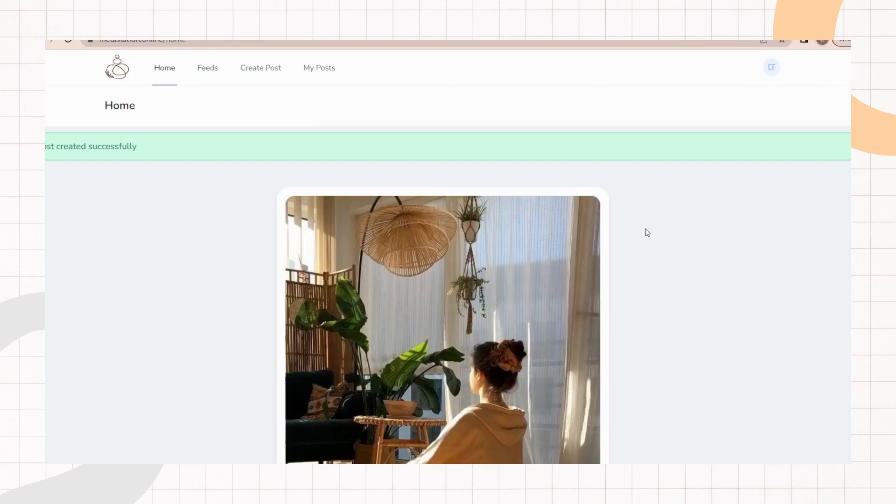
scroll(485, 191, down, 5)
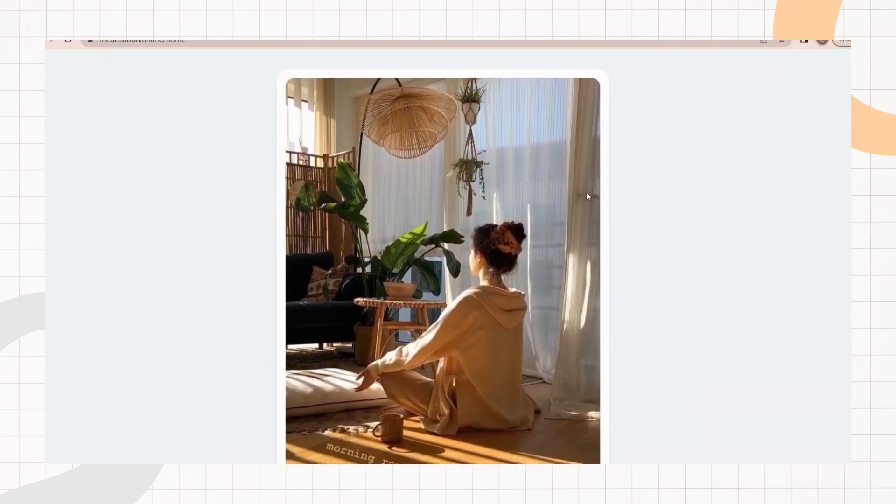
scroll(655, 202, down, 5)
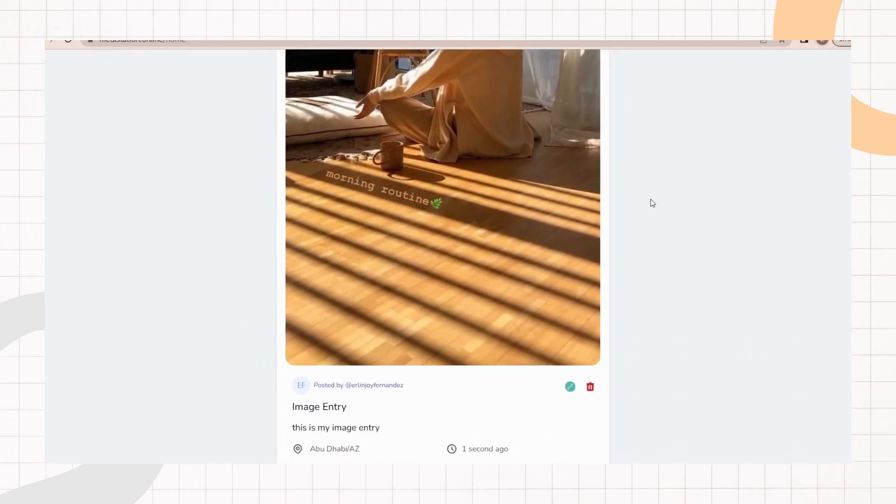
scroll(679, 280, up, 1)
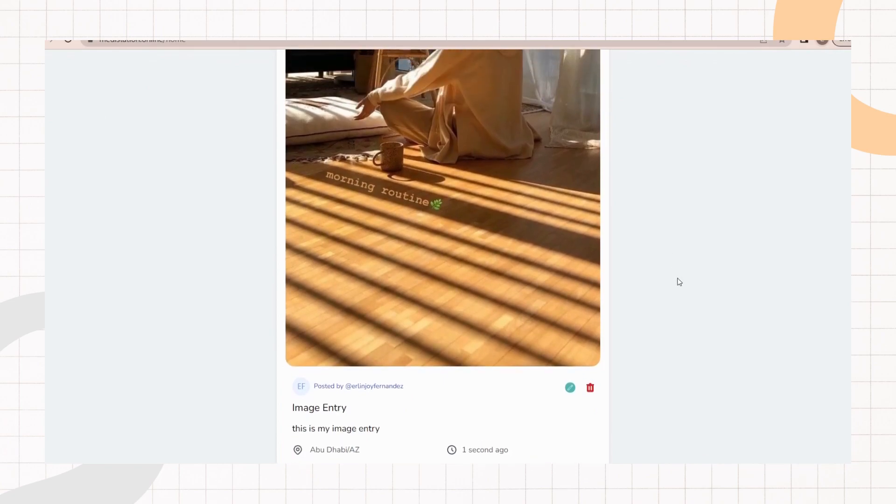
scroll(687, 281, up, 3)
scroll(686, 283, down, 4)
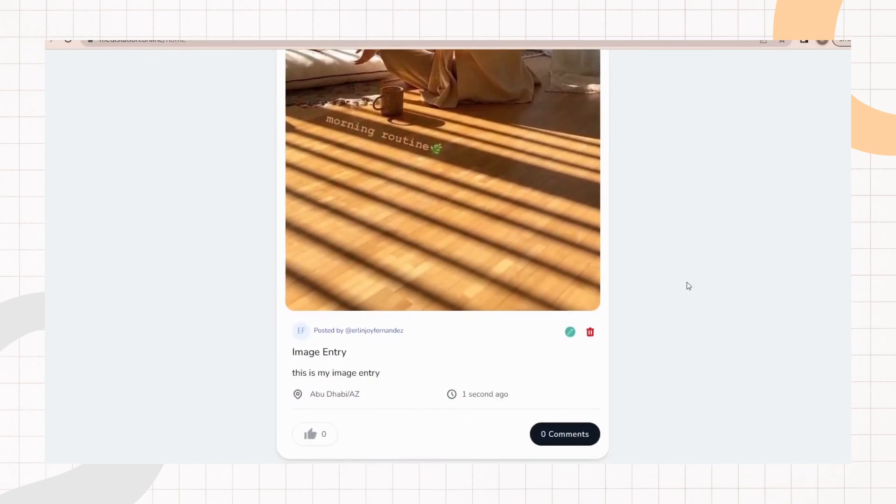
drag(420, 338, 345, 333)
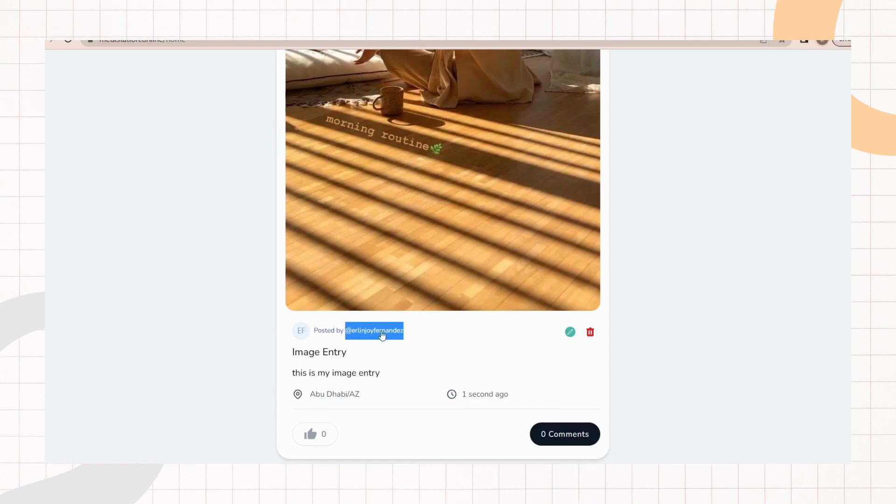
click(457, 353)
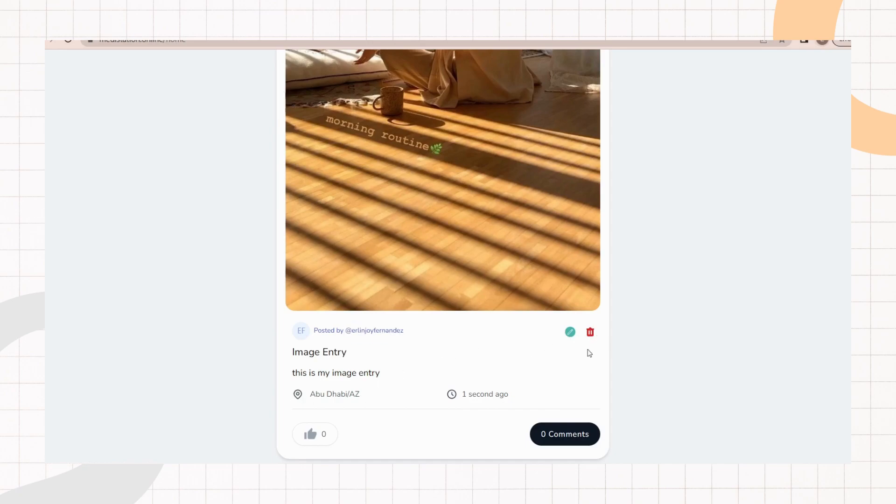
scroll(708, 393, up, 10)
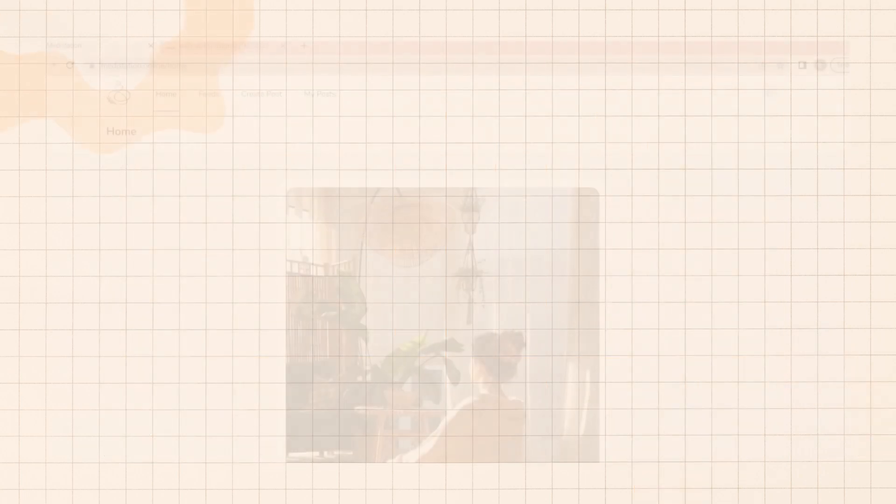
Step: Comment "this is my comment" on the Image Entry post
scroll(686, 289, down, 8)
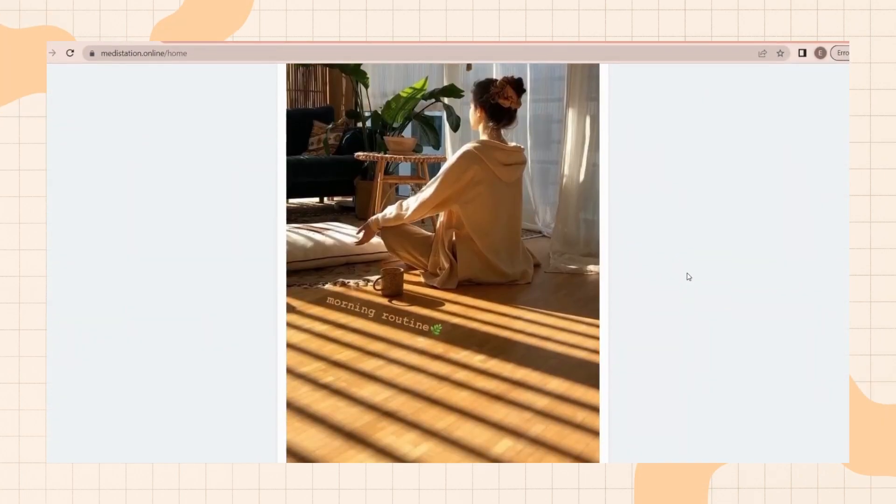
scroll(687, 269, down, 3)
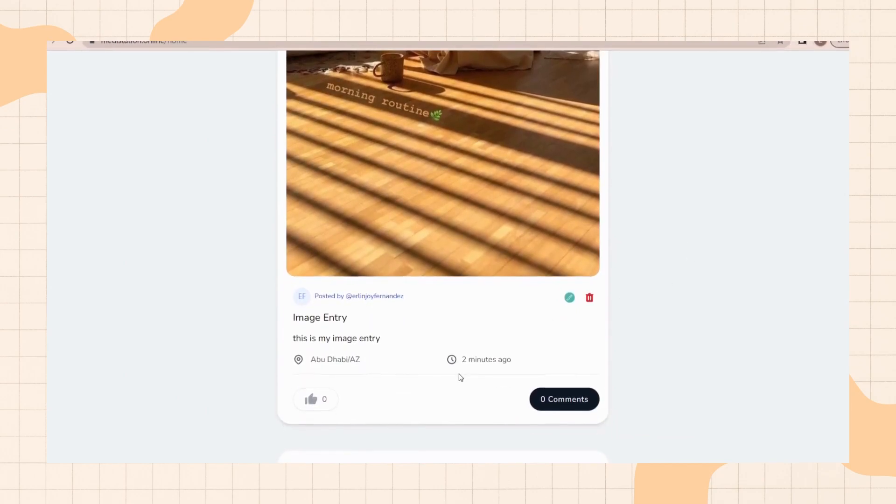
click(569, 400)
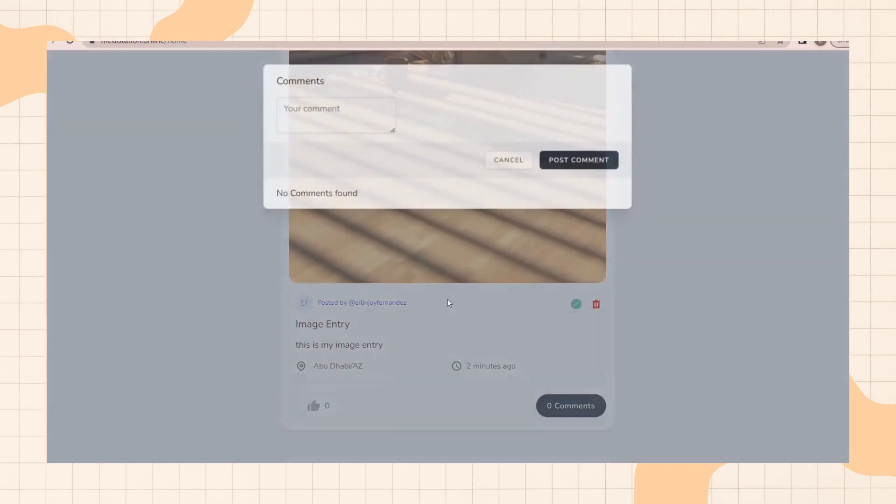
click(330, 114)
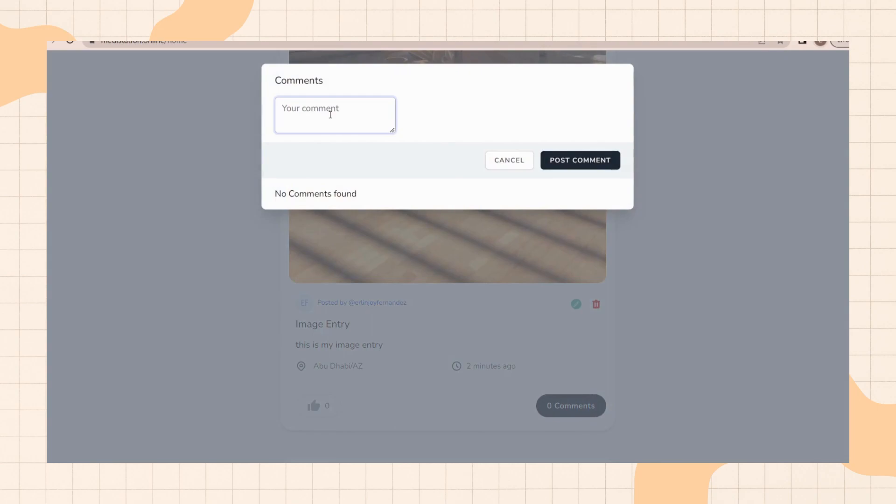
text(this is my commne)
key(BackSpace)
key(BackSpace)
text(en)
click(574, 162)
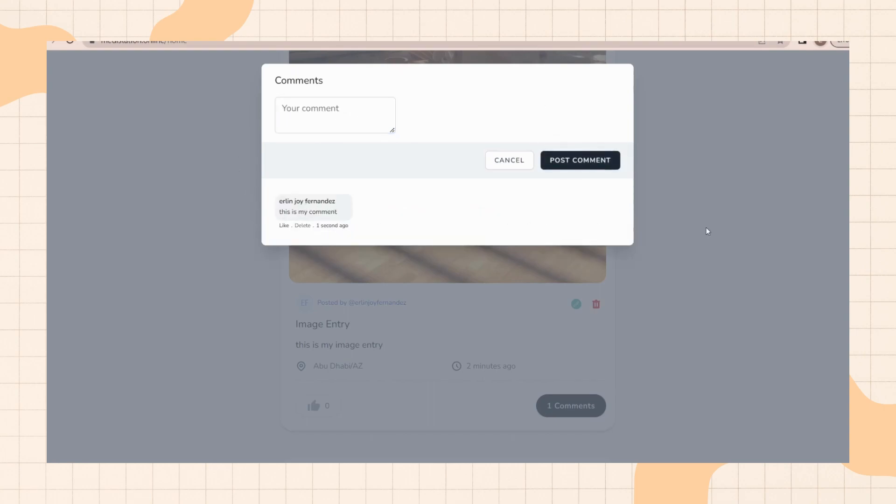
click(732, 231)
Step: Comment "wow this is amazing!" on the Ajman Beach post
scroll(498, 244, down, 6)
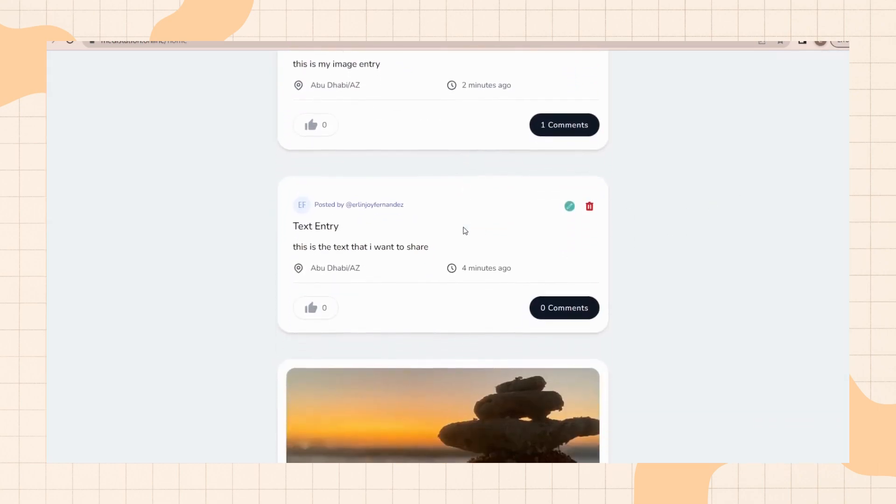
scroll(465, 231, down, 7)
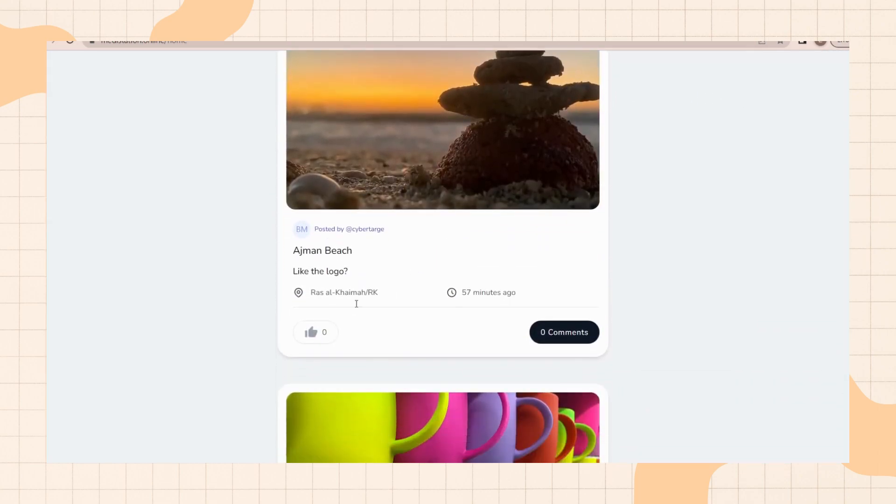
click(563, 335)
click(334, 108)
text(wow this is amazi)
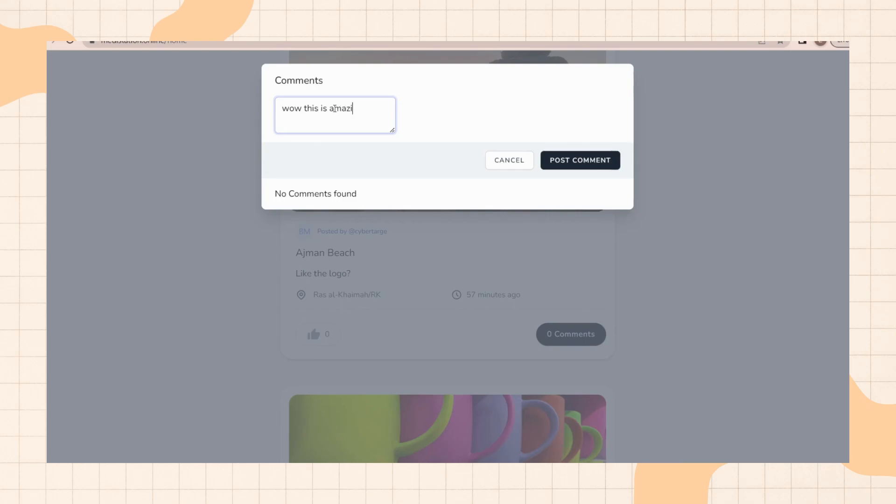
click(582, 160)
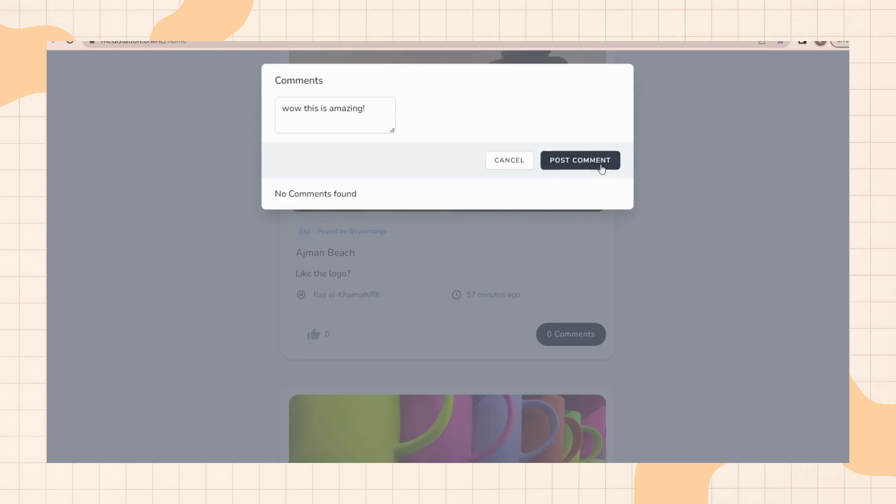
click(744, 286)
Step: Like the Image Entry post
scroll(293, 166, up, 2)
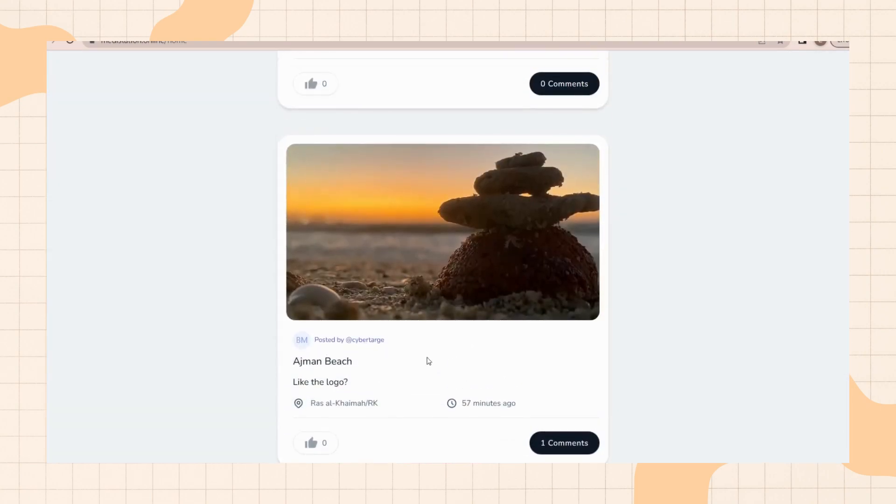
scroll(563, 376, up, 6)
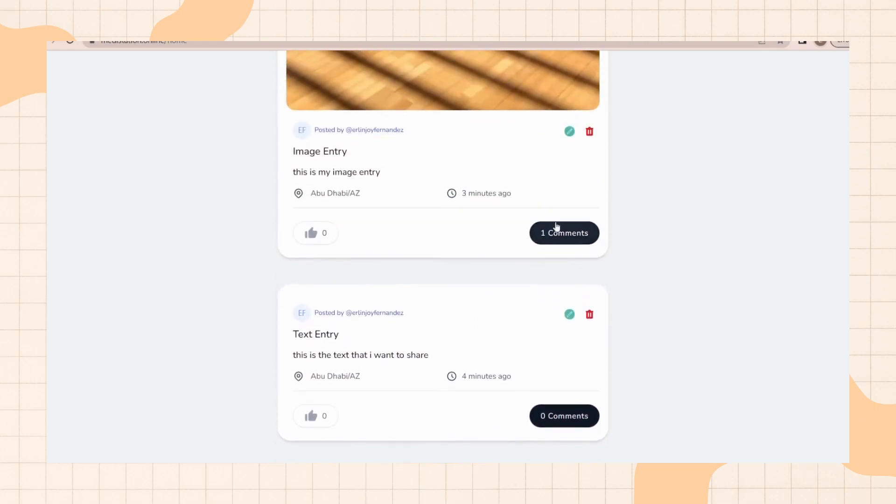
scroll(604, 372, up, 6)
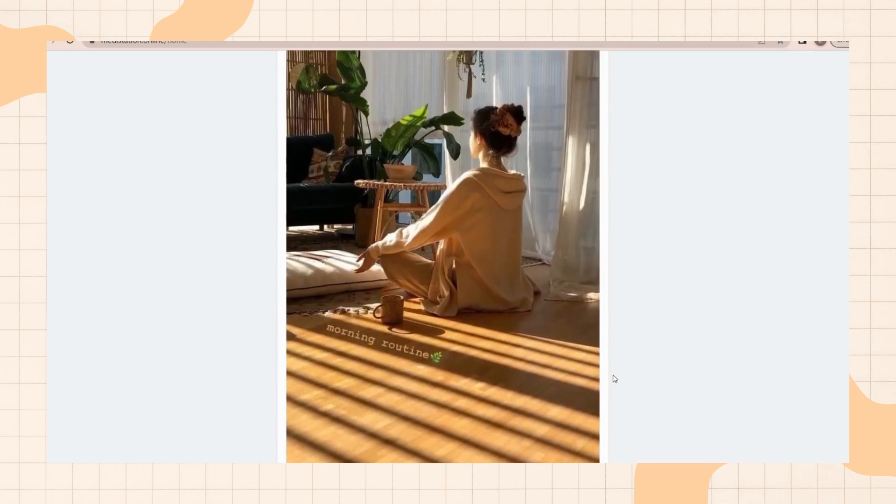
scroll(614, 380, up, 2)
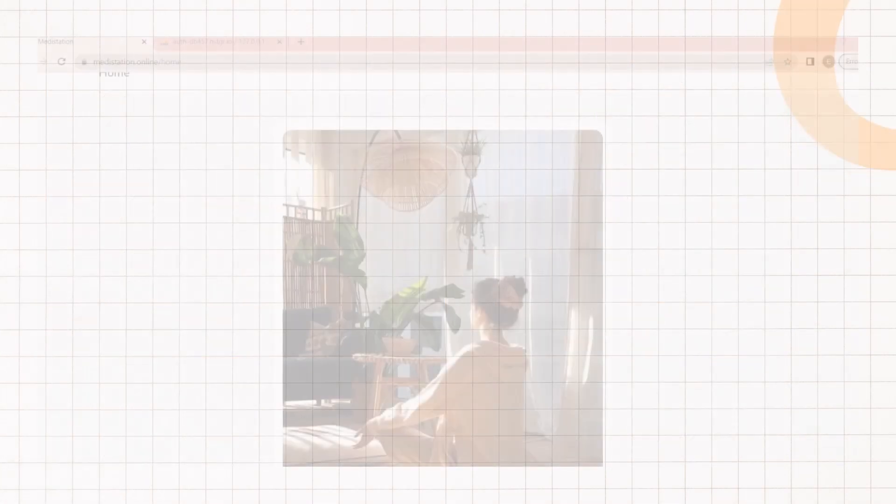
scroll(834, 191, down, 4)
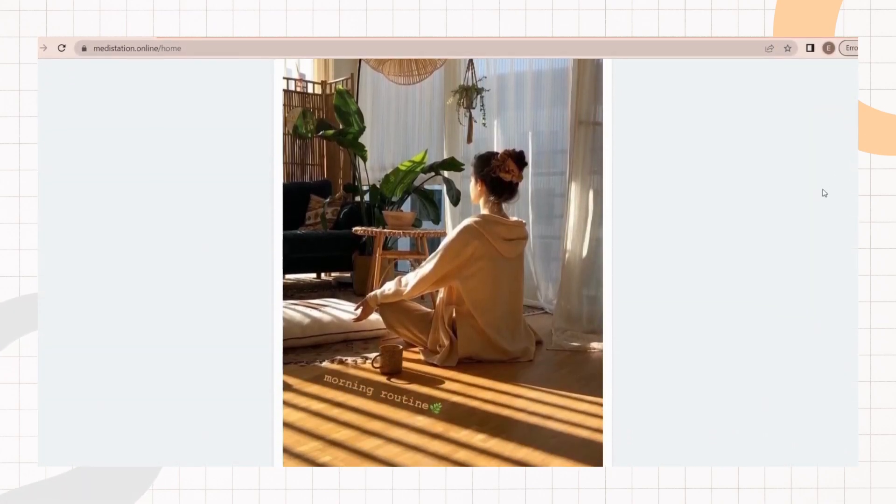
scroll(835, 221, down, 4)
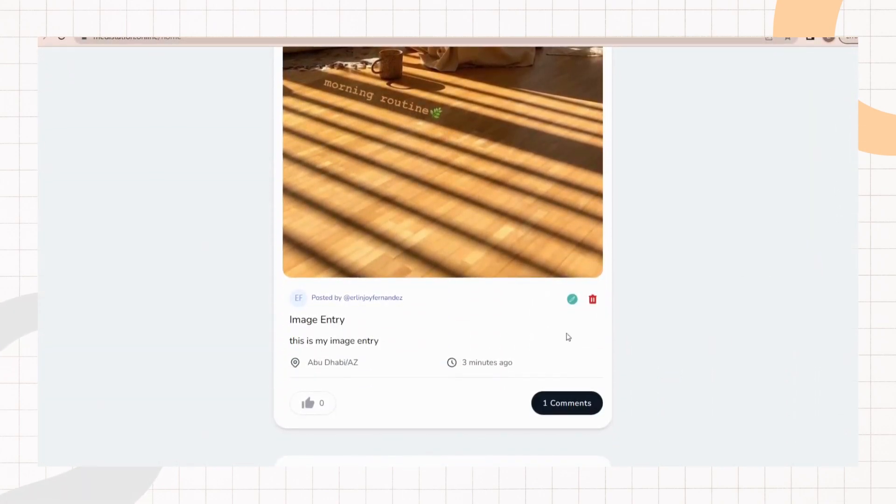
click(317, 405)
click(317, 407)
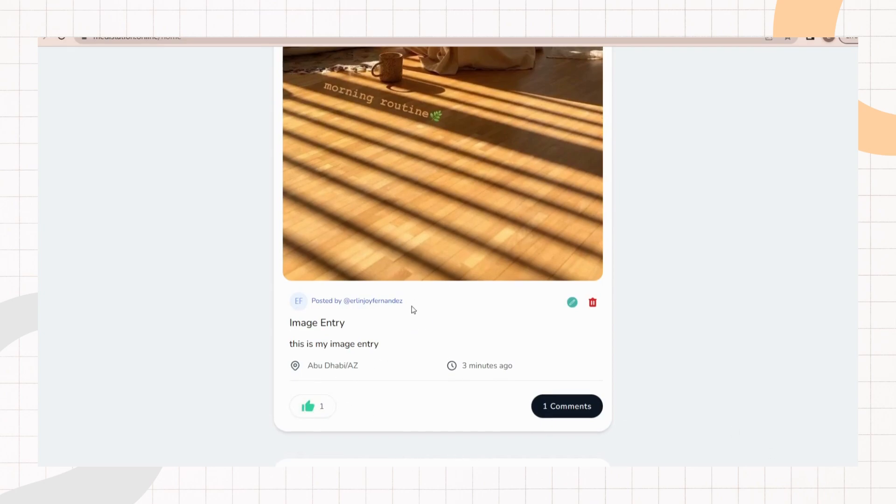
Step: Like the Ajman Beach post
scroll(432, 308, down, 10)
scroll(430, 303, down, 4)
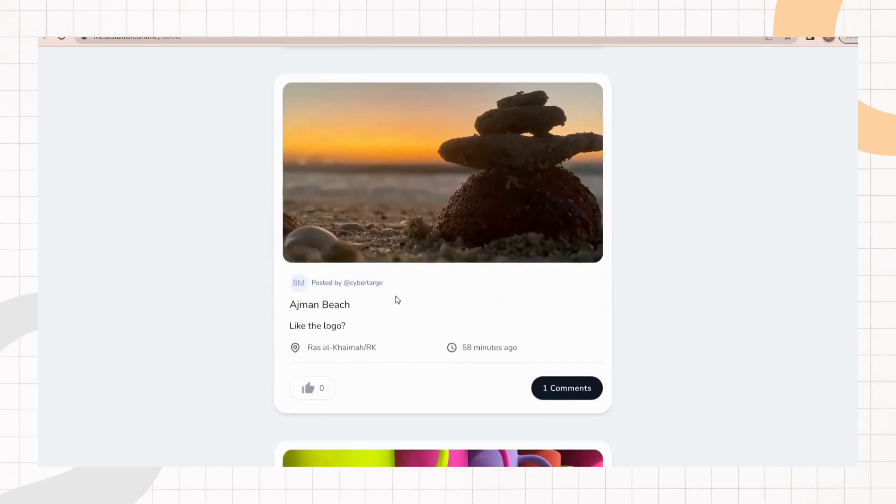
click(307, 334)
Step: Like the Cup of Colour post and remove the like again
scroll(372, 306, down, 2)
scroll(372, 306, down, 5)
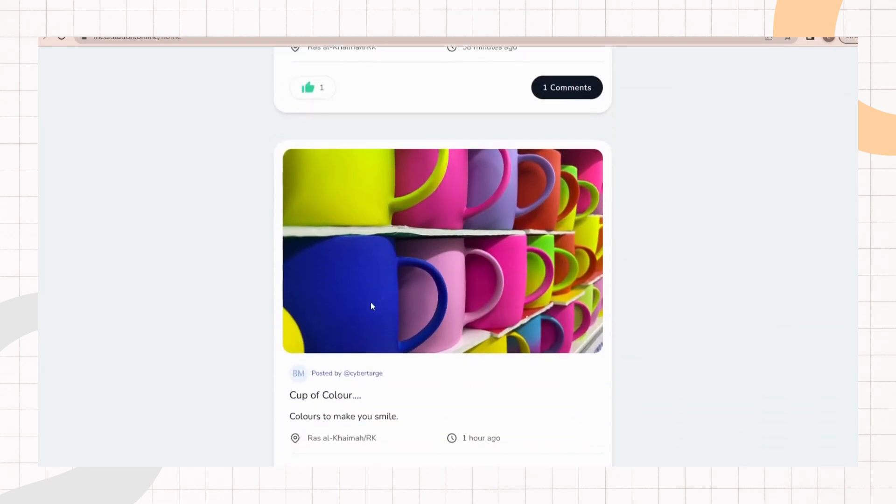
click(324, 388)
scroll(340, 363, down, 1)
scroll(339, 345, down, 8)
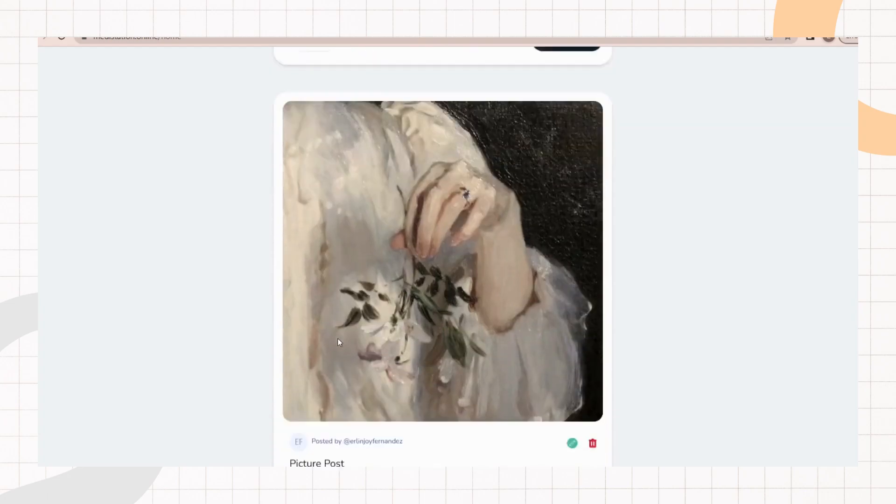
click(311, 381)
scroll(311, 382, up, 8)
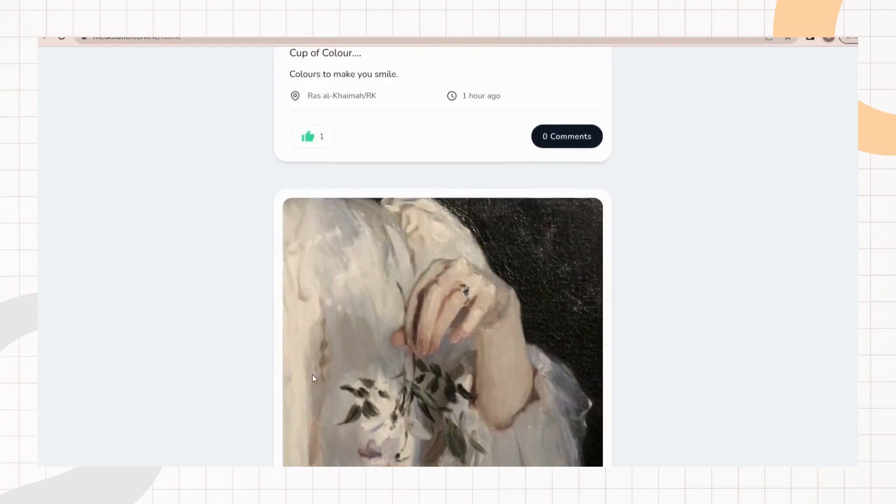
click(312, 333)
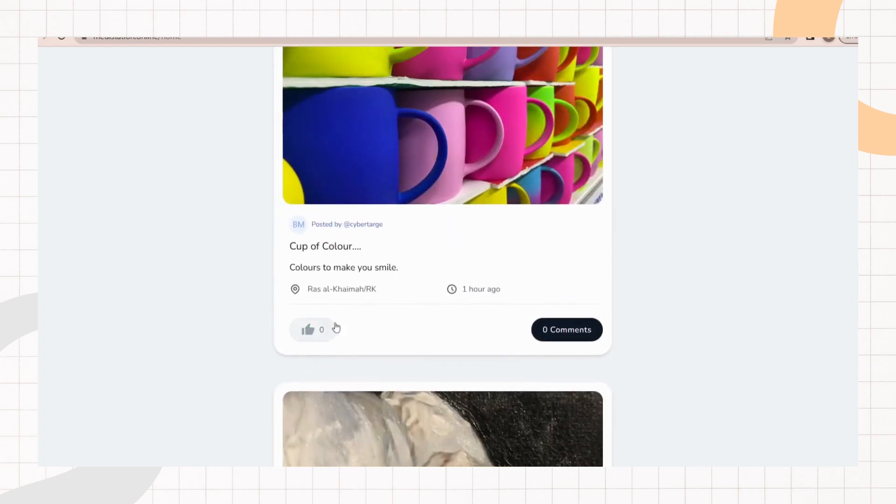
Step: Browse back through the home feed posts to the top of the page
scroll(385, 338, up, 15)
scroll(407, 366, up, 10)
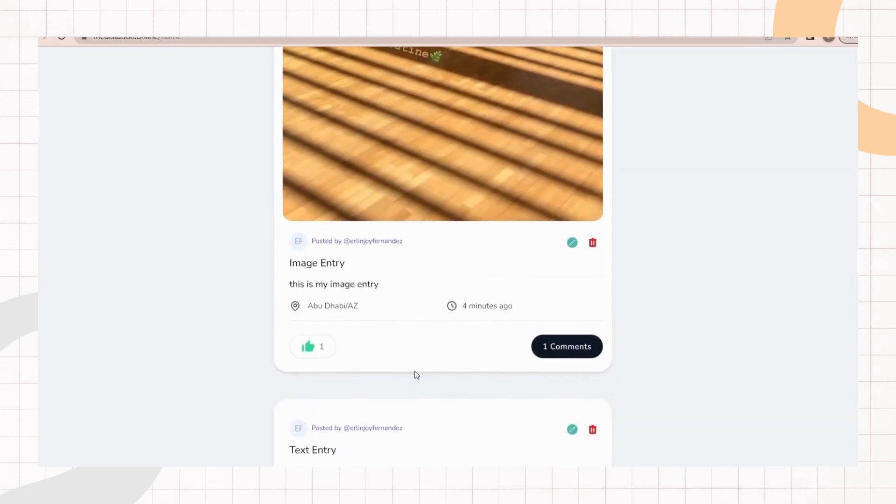
scroll(426, 382, down, 2)
scroll(725, 388, down, 7)
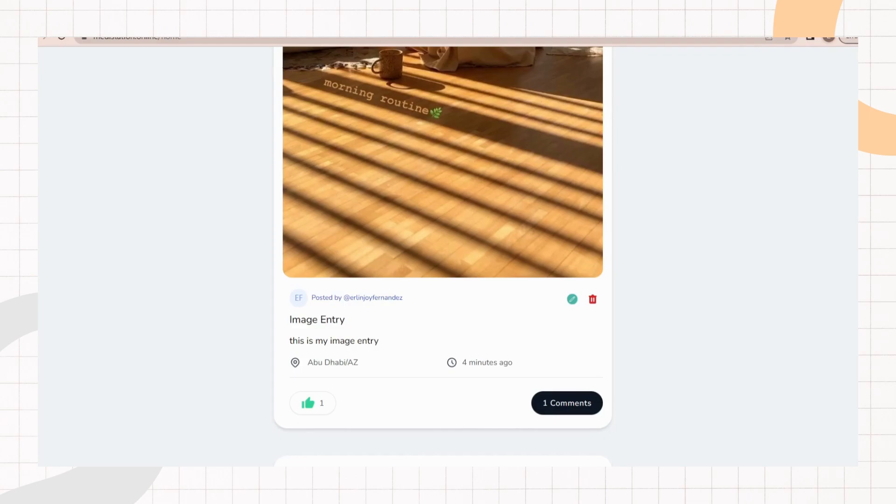
scroll(443, 257, up, 8)
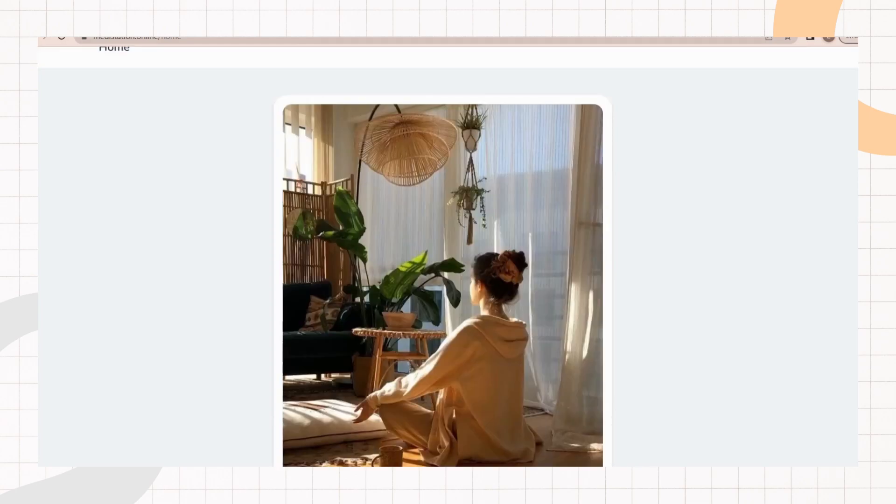
scroll(828, 180, down, 7)
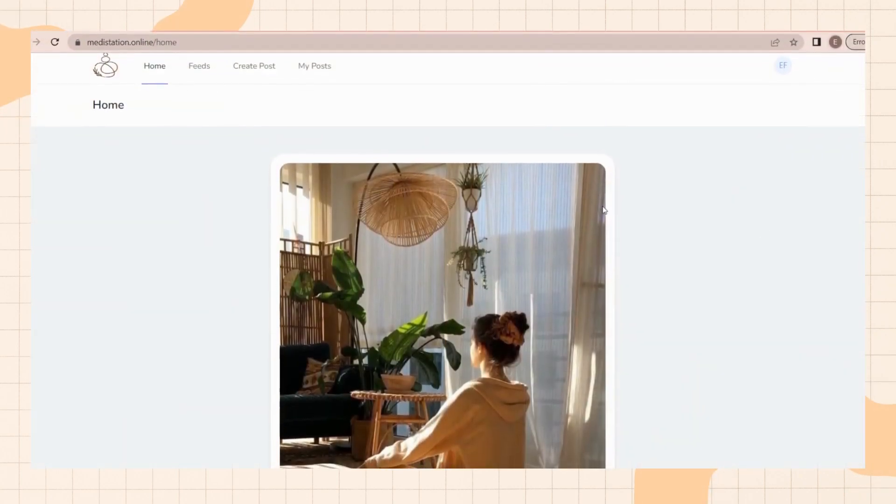
scroll(628, 201, down, 1)
scroll(628, 201, down, 5)
scroll(632, 203, up, 8)
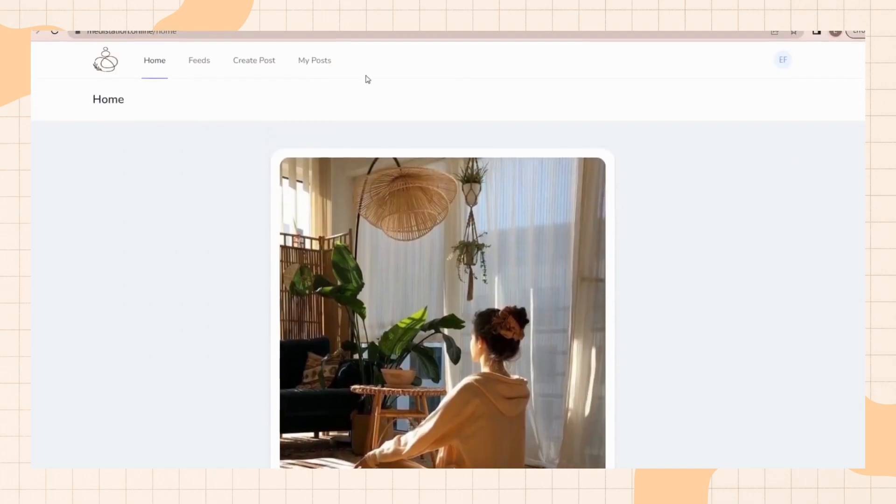
Step: Open My Posts and browse the account's own posts
click(254, 61)
click(306, 61)
scroll(462, 240, down, 10)
scroll(422, 252, down, 12)
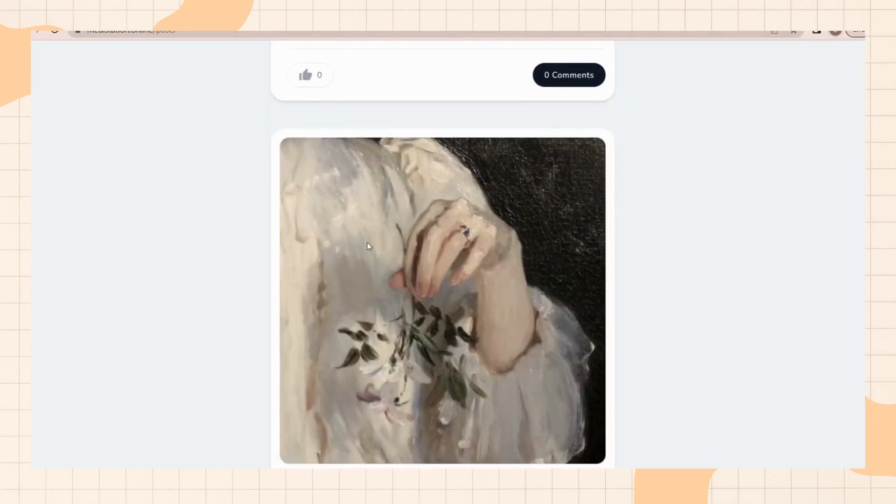
scroll(636, 290, up, 15)
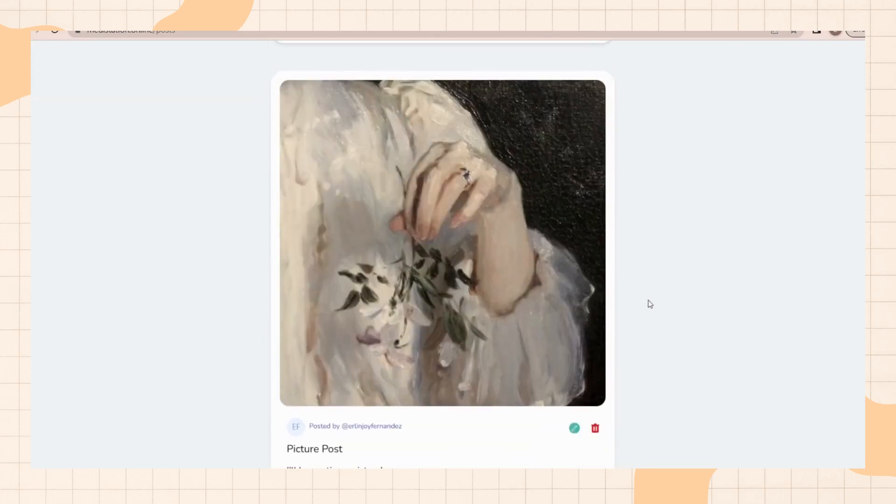
scroll(655, 301, up, 3)
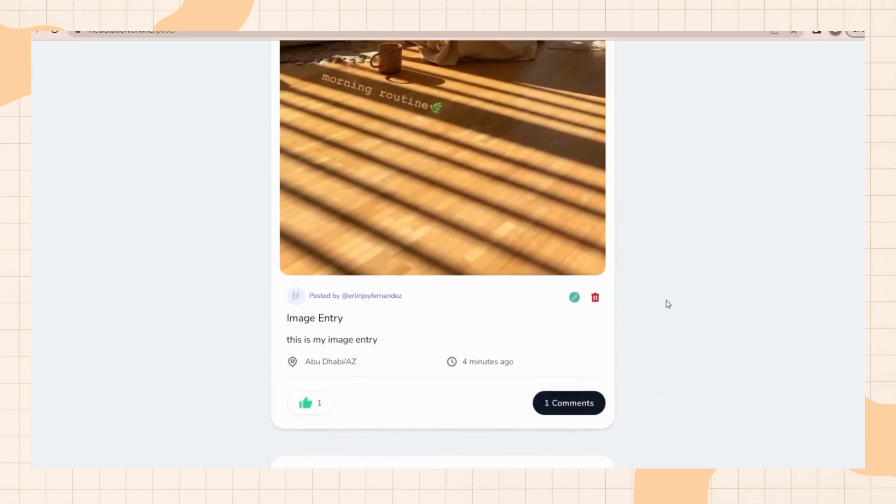
scroll(686, 302, down, 6)
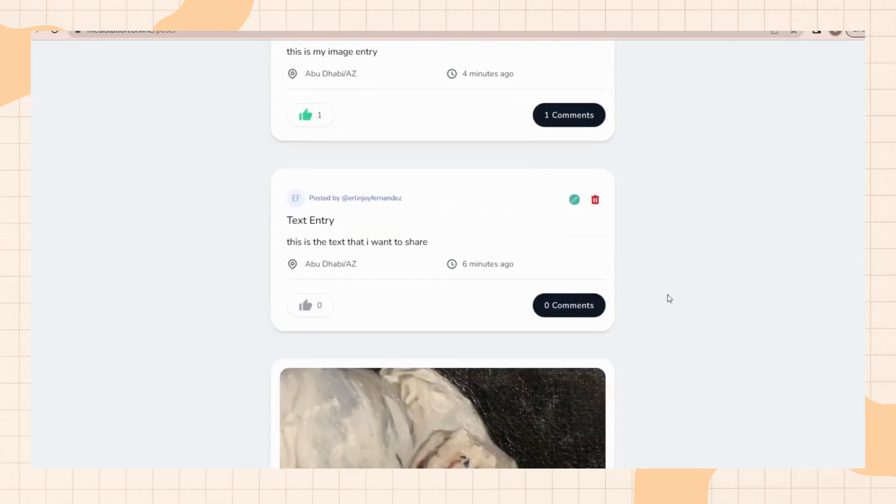
Step: Edit the Text Entry post, changing its description to "I want to share this to you!" and its location to Dubai/DXB
click(574, 200)
drag(500, 259, 358, 260)
key(BackSpace)
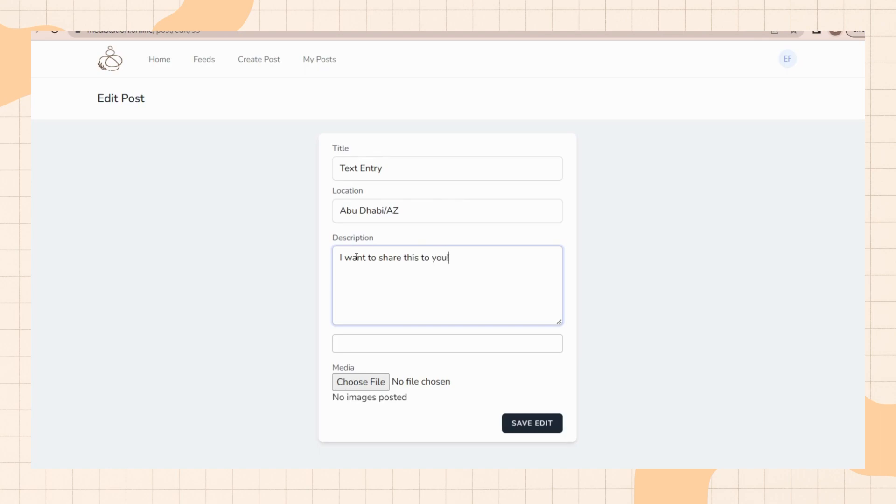
drag(402, 207, 329, 213)
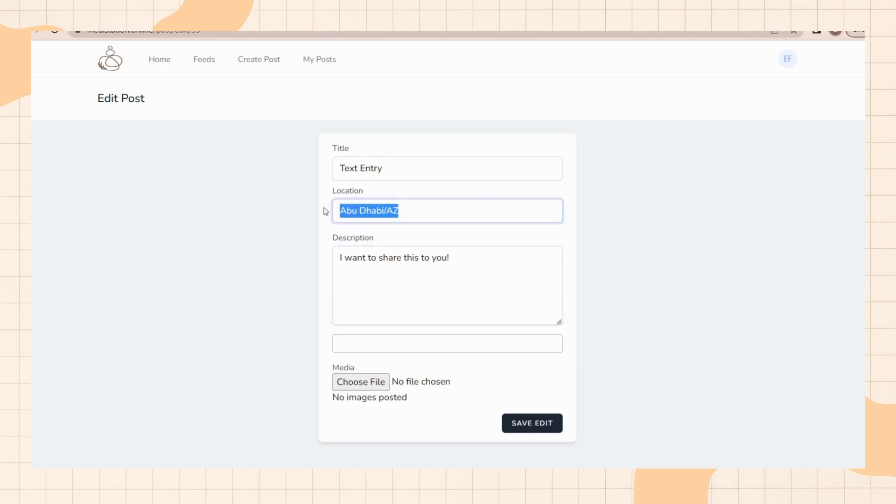
key(BackSpace)
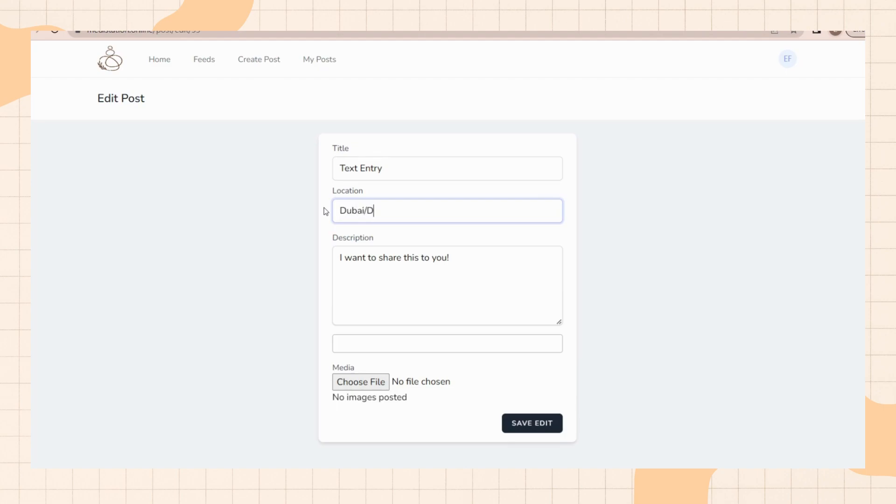
click(429, 258)
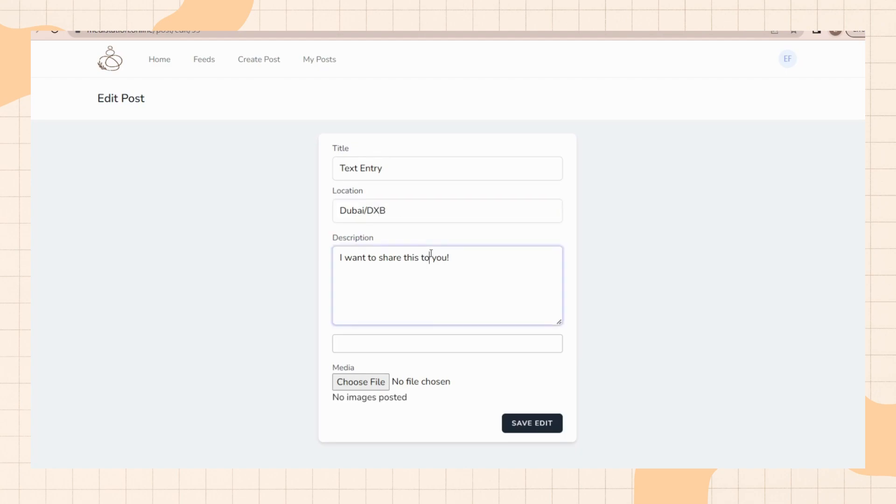
click(412, 345)
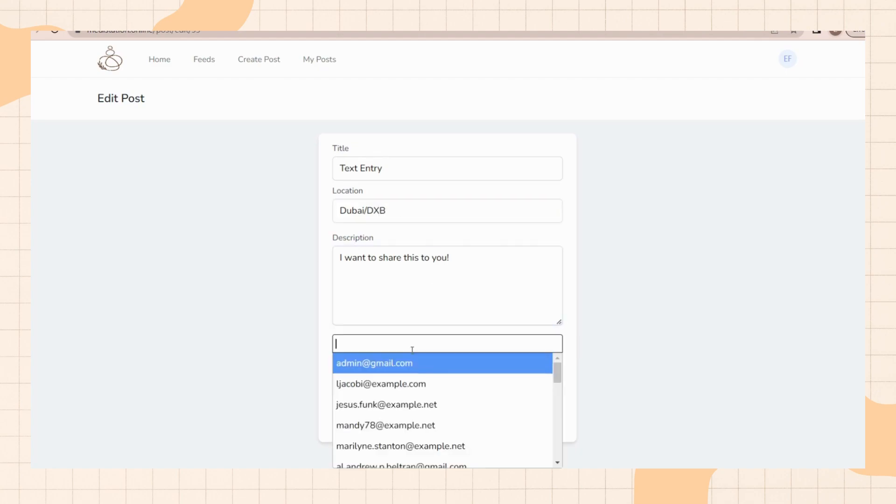
scroll(388, 406, down, 4)
click(395, 404)
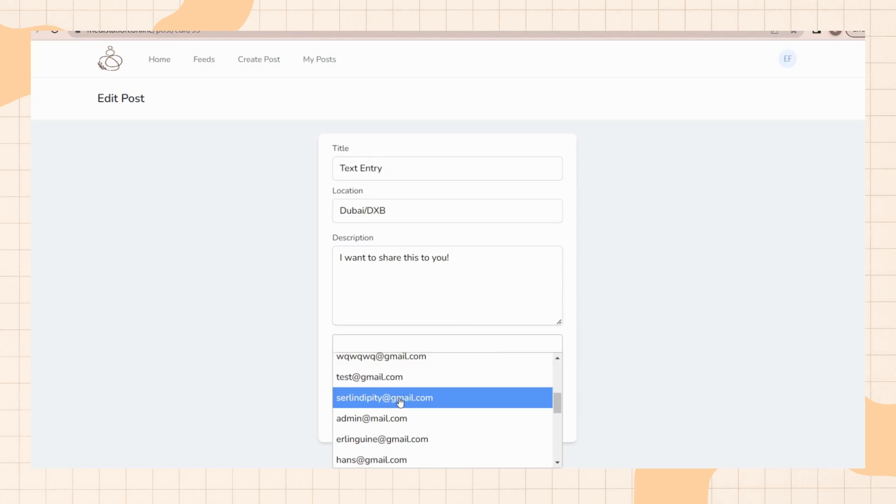
click(532, 426)
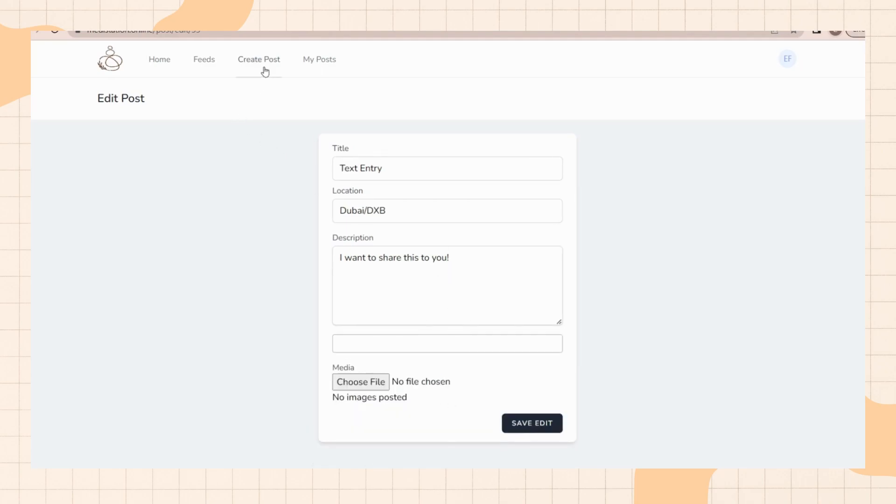
Step: Return to My Posts and scroll through the account's posts to review the edited Text Entry post
click(319, 59)
scroll(425, 224, down, 5)
scroll(432, 246, down, 5)
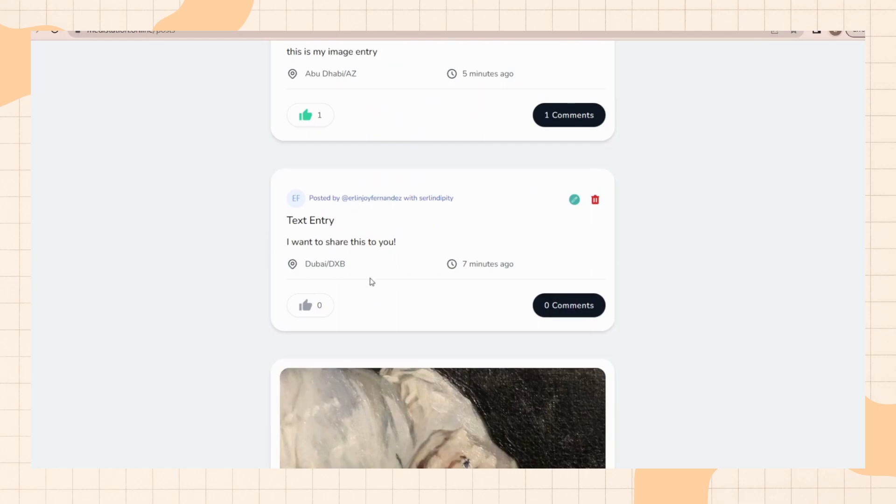
scroll(680, 330, up, 10)
scroll(686, 366, down, 6)
scroll(625, 371, down, 3)
scroll(605, 304, up, 5)
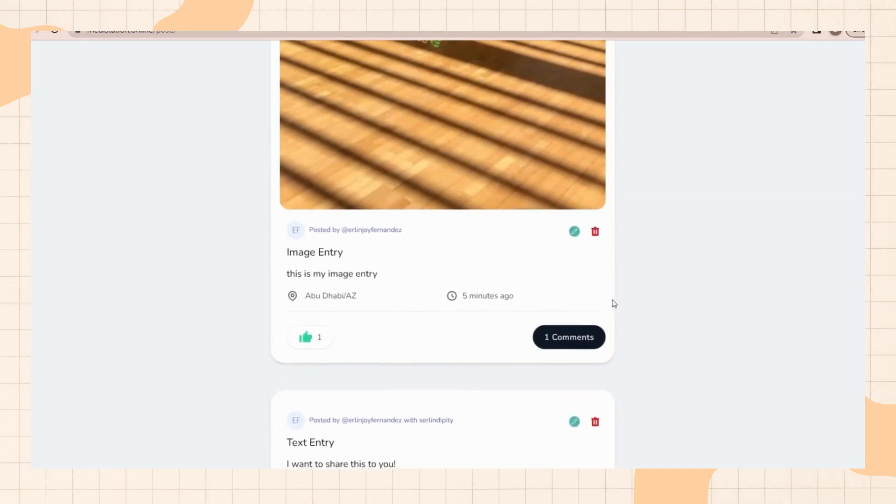
scroll(388, 262, up, 7)
scroll(381, 263, down, 10)
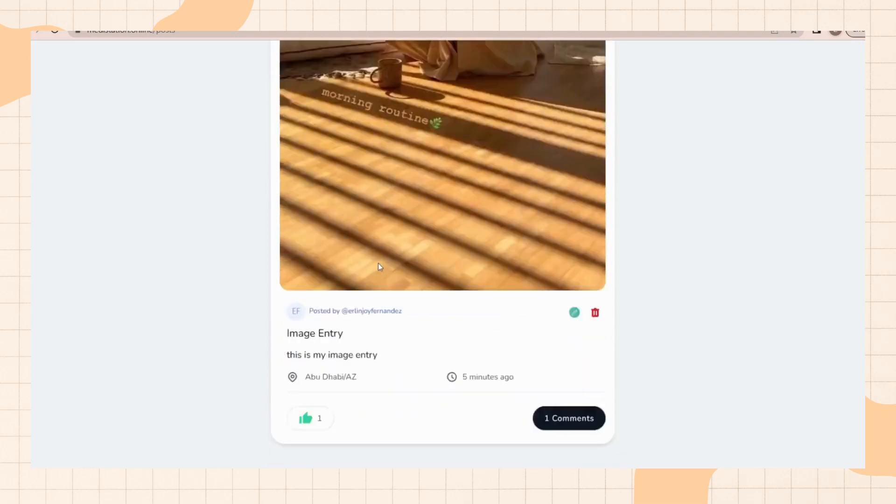
scroll(600, 274, down, 15)
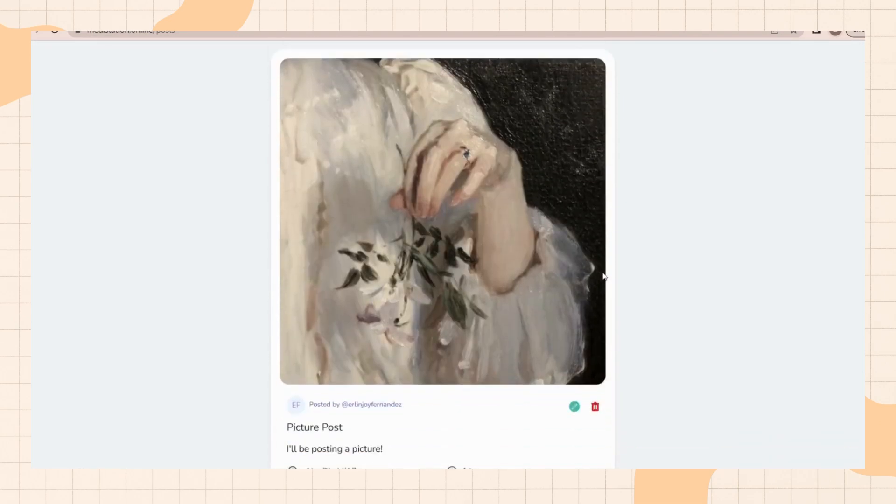
Step: Delete the post titled Another Post
scroll(604, 283, down, 3)
scroll(605, 280, up, 2)
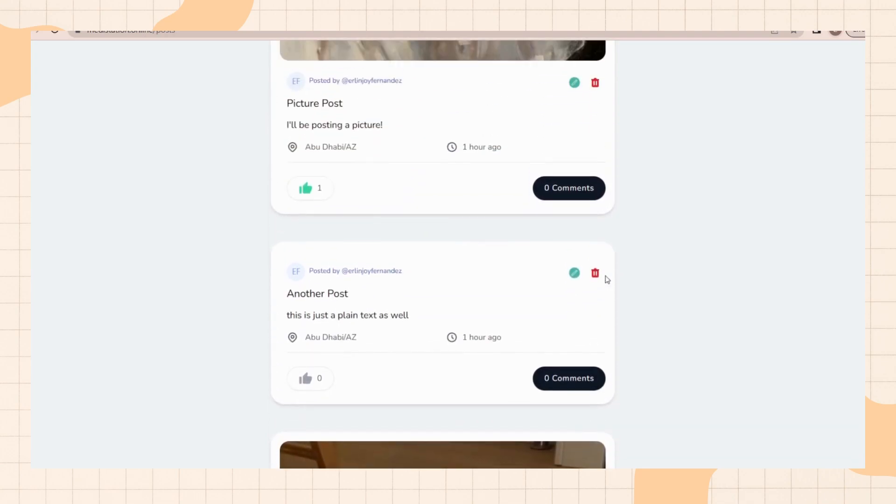
click(599, 276)
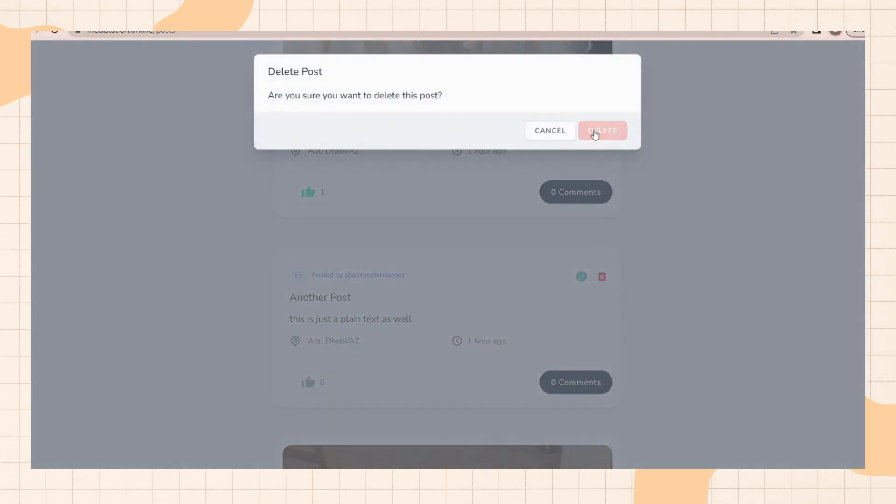
click(594, 133)
Step: Scroll through My Posts again to check the remaining posts
scroll(626, 280, up, 10)
scroll(647, 335, up, 8)
drag(32, 141, 149, 181)
click(150, 180)
scroll(643, 240, down, 1)
scroll(643, 239, down, 20)
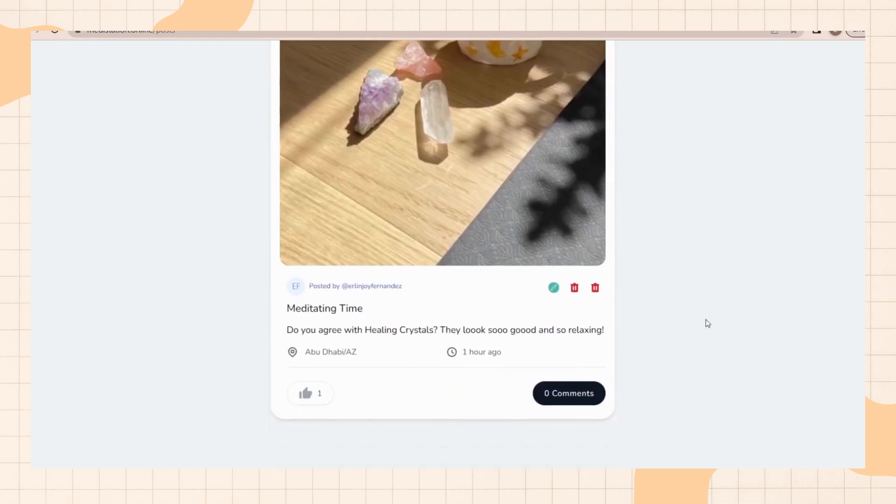
scroll(705, 319, up, 15)
scroll(717, 325, down, 2)
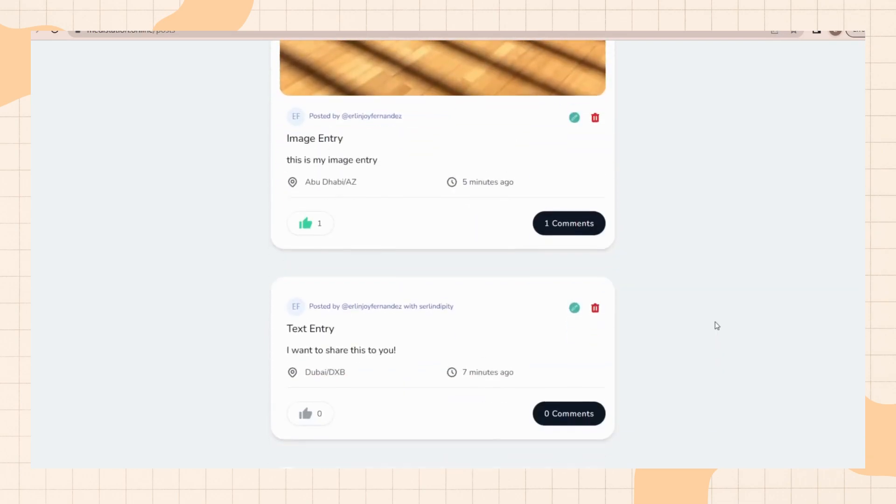
scroll(717, 325, up, 3)
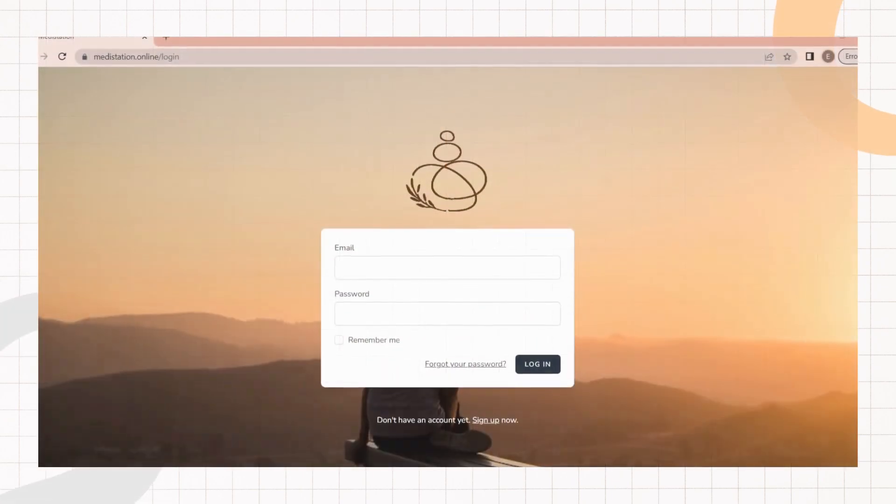
click(102, 61)
click(105, 41)
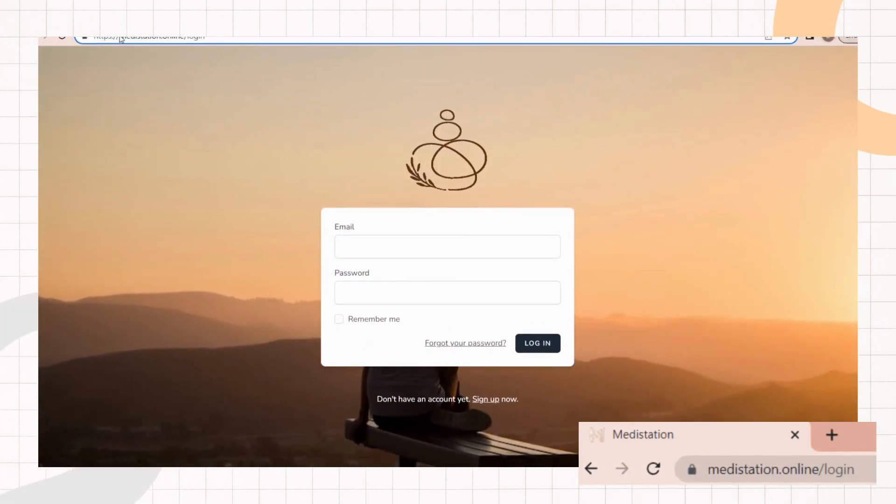
drag(120, 40, 225, 40)
click(225, 40)
click(175, 81)
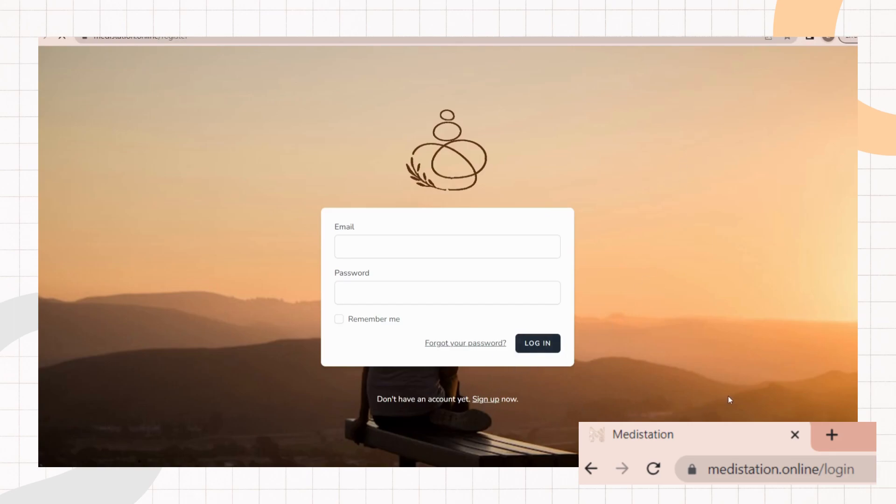
key(alt+Left)
Step: Switch to the phpMyAdmin tab and browse the users table, including its email and two-factor columns
click(102, 39)
double_click(105, 39)
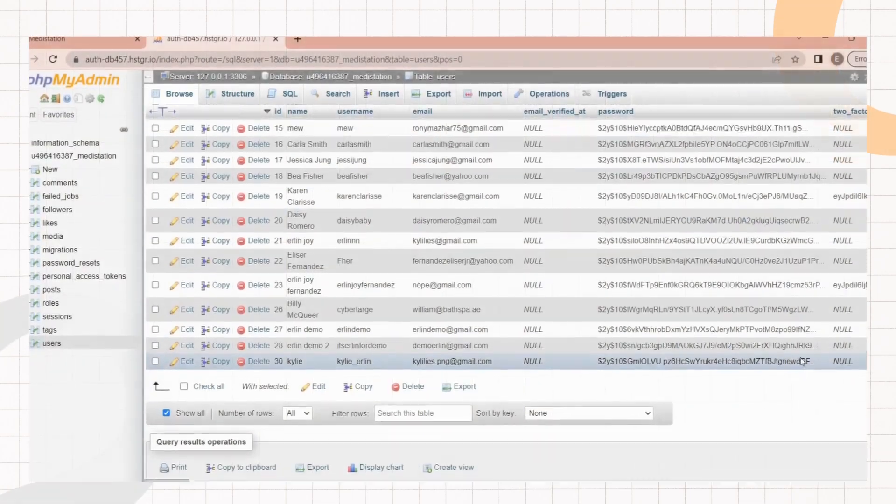
scroll(345, 147, up, 5)
scroll(517, 240, up, 3)
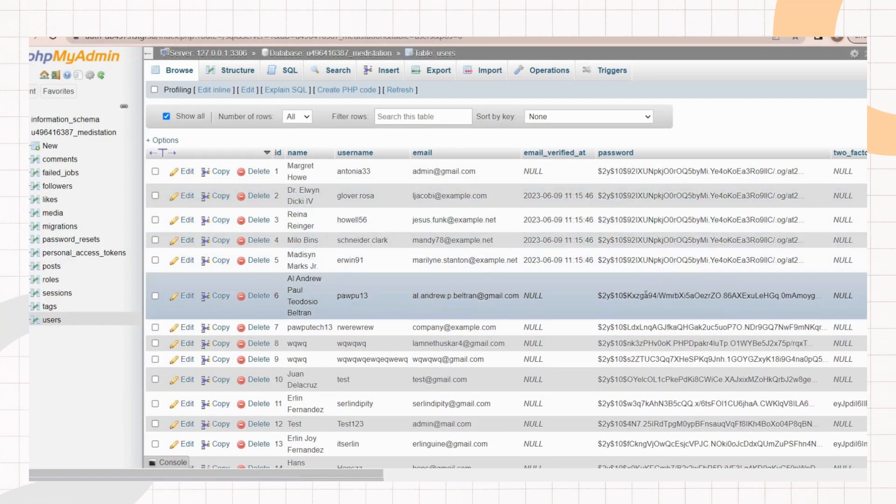
drag(352, 475, 468, 476)
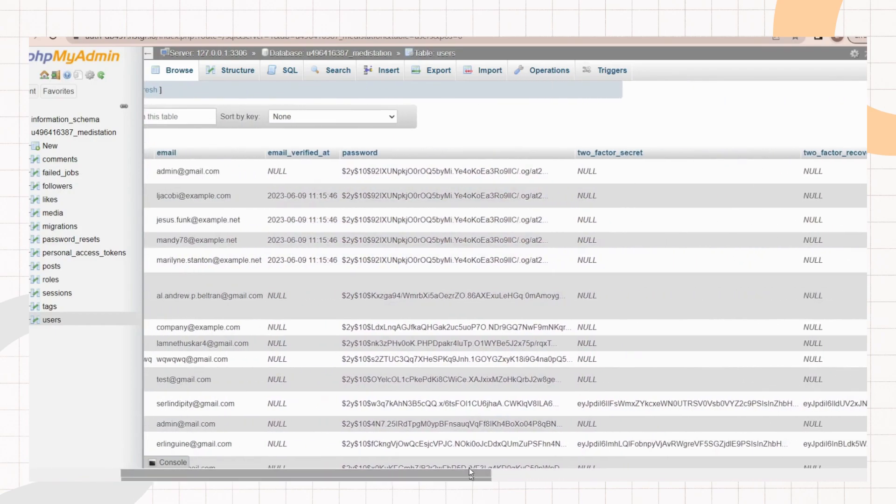
scroll(446, 405, down, 3)
scroll(446, 405, down, 5)
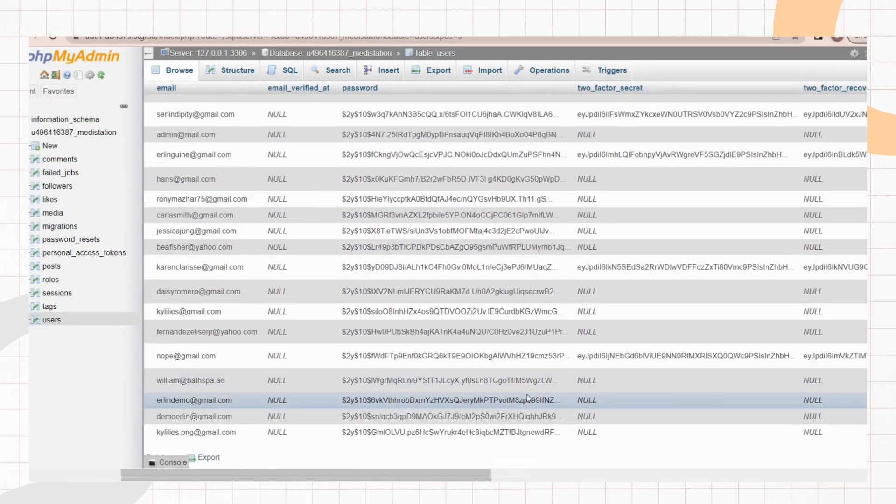
scroll(550, 384, up, 10)
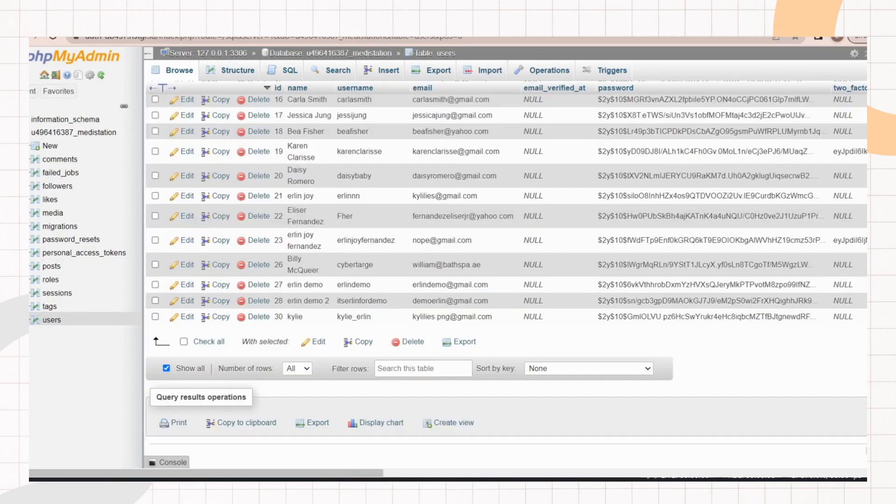
scroll(210, 171, up, 10)
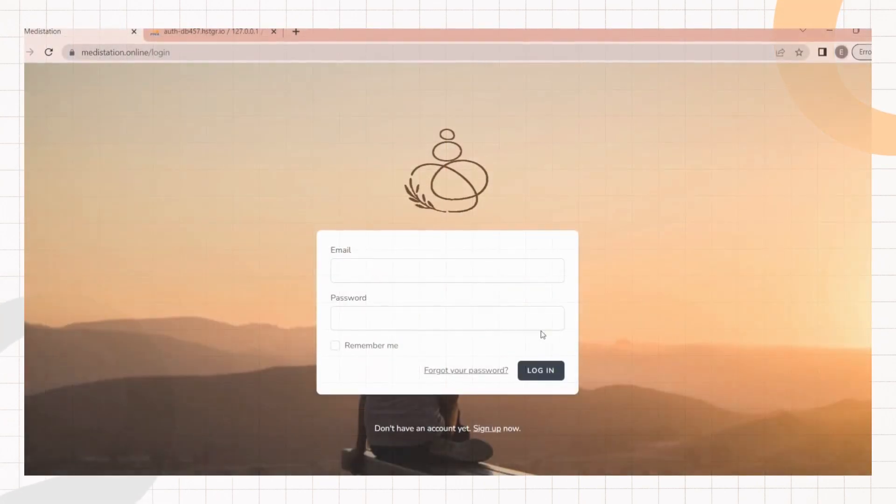
Step: Sign up a new account, entering the name, username, e-mail, password and confirmation, accepting the terms, and registering
click(487, 427)
click(372, 206)
text(mclancholyy)
click(441, 242)
text(mclancholyy)
click(448, 290)
click(421, 337)
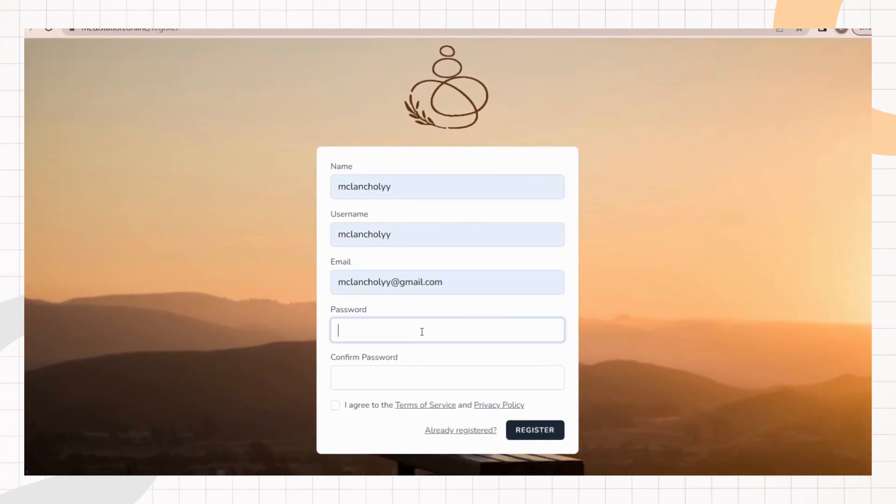
text(password)
click(435, 381)
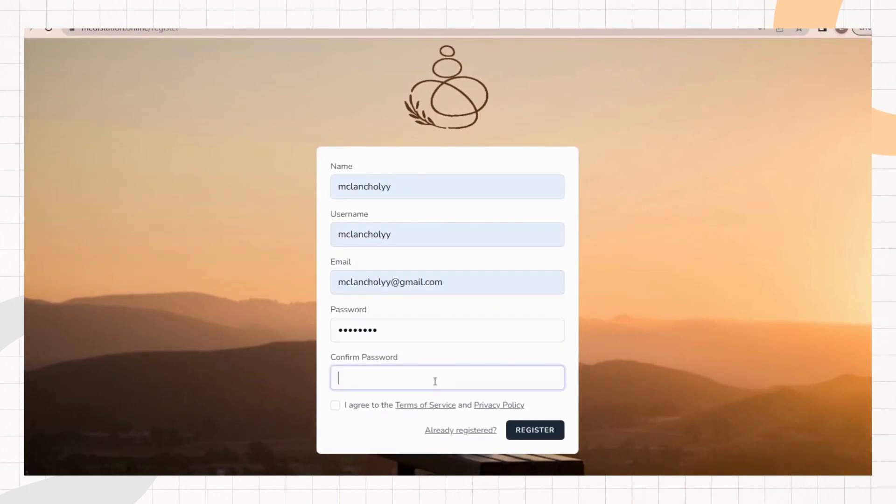
text(password)
click(335, 405)
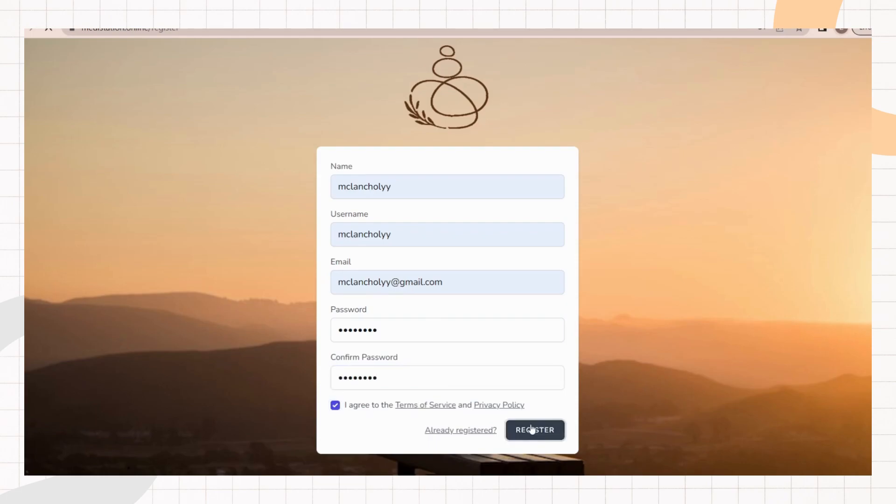
click(532, 428)
Step: Log out and start signing up again with the same name, username, e-mail and password
click(785, 61)
click(709, 125)
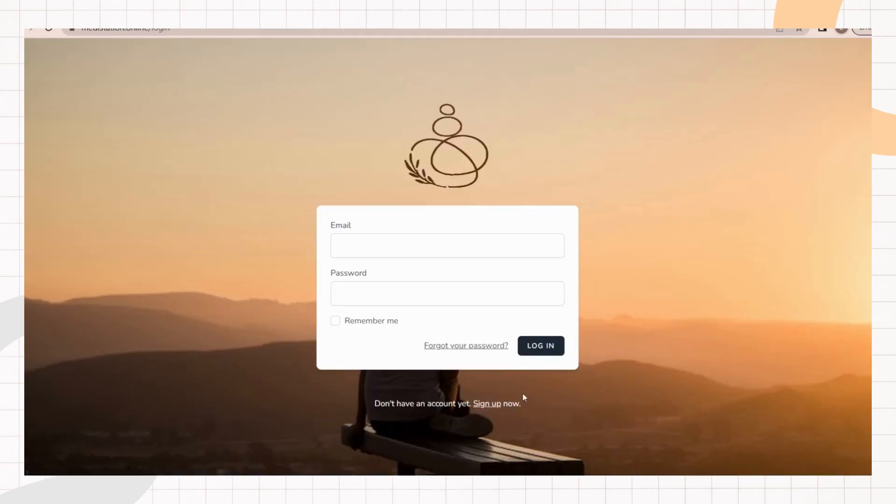
click(494, 402)
text(mclancholyy)
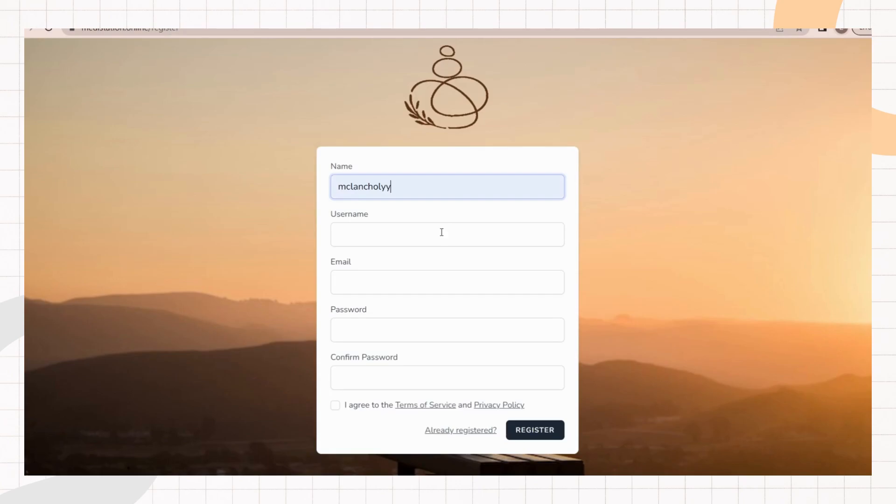
click(440, 233)
text(mclancholyy)
click(446, 282)
click(418, 327)
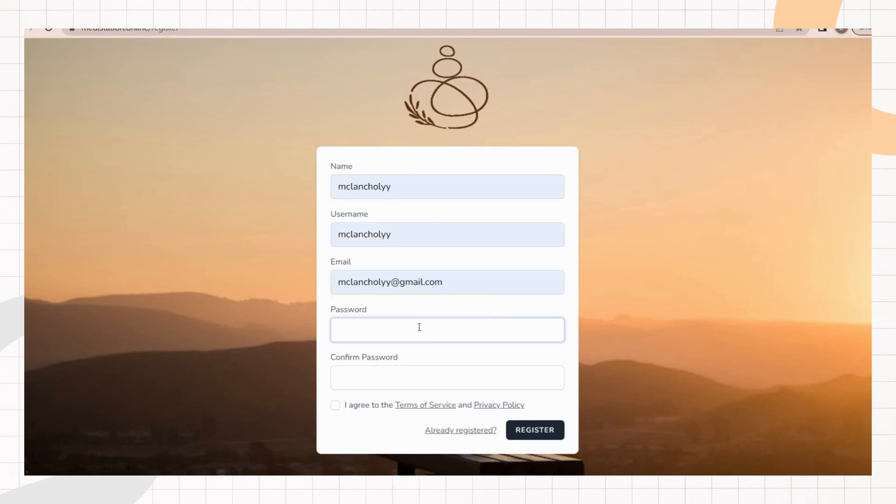
text(pa)
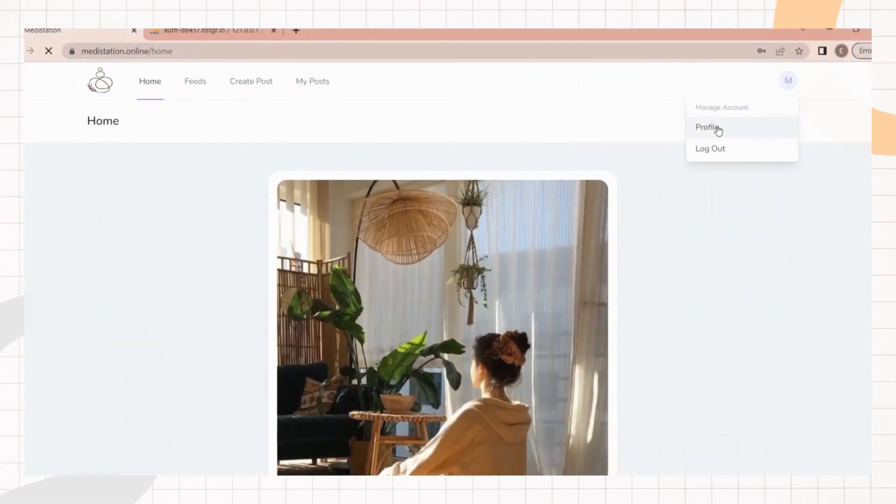
Step: Open the profile page and enable two-factor authentication, confirming with the account password
click(701, 130)
scroll(355, 196, down, 5)
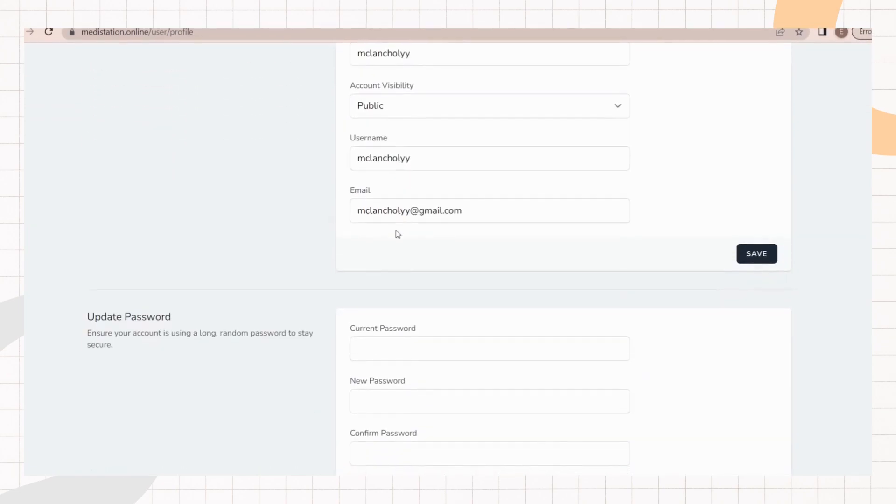
scroll(399, 243, down, 6)
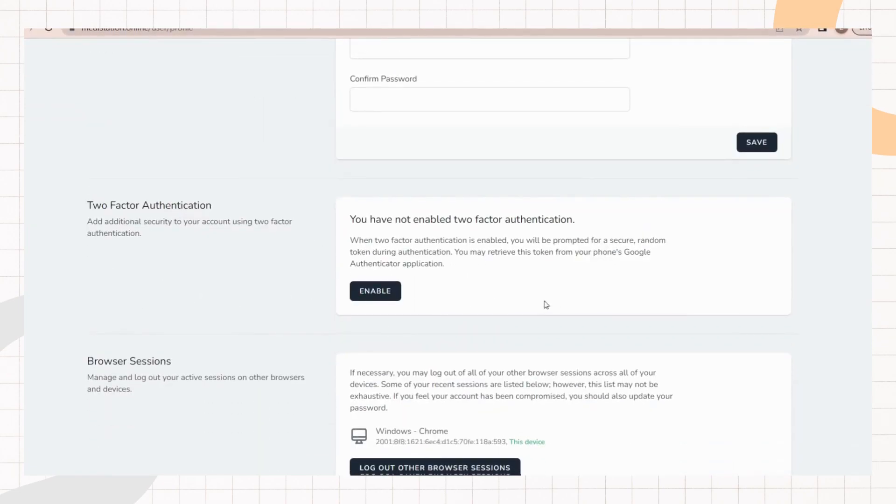
click(378, 294)
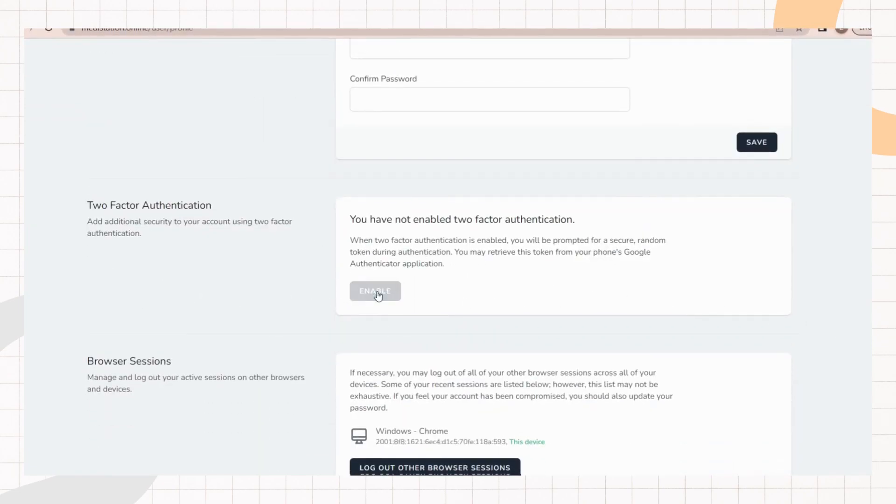
text(••)
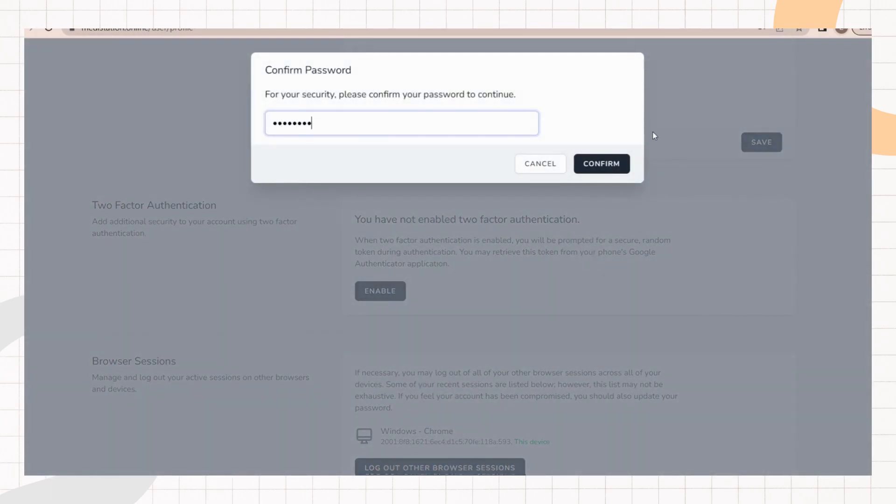
click(614, 164)
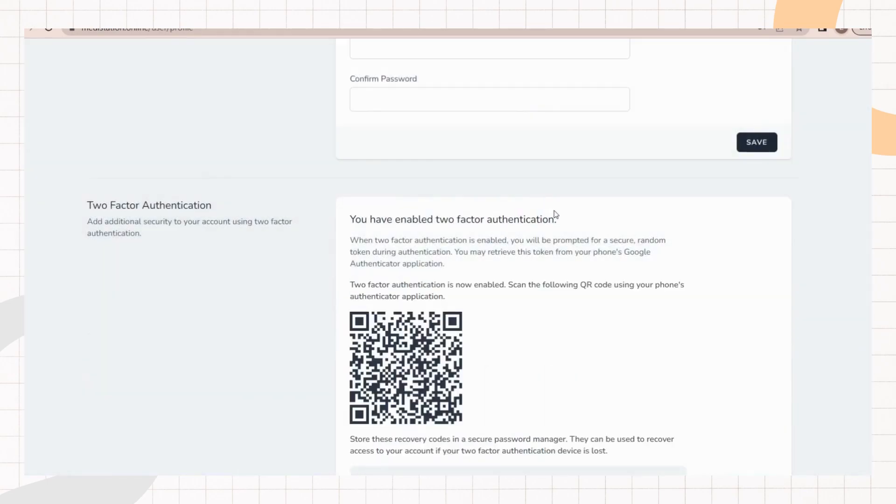
Step: Review the two-factor QR code and the recovery codes listed on the profile page
scroll(524, 280, down, 1)
drag(596, 194, 662, 199)
click(550, 204)
drag(351, 206, 438, 206)
click(454, 208)
scroll(437, 217, down, 2)
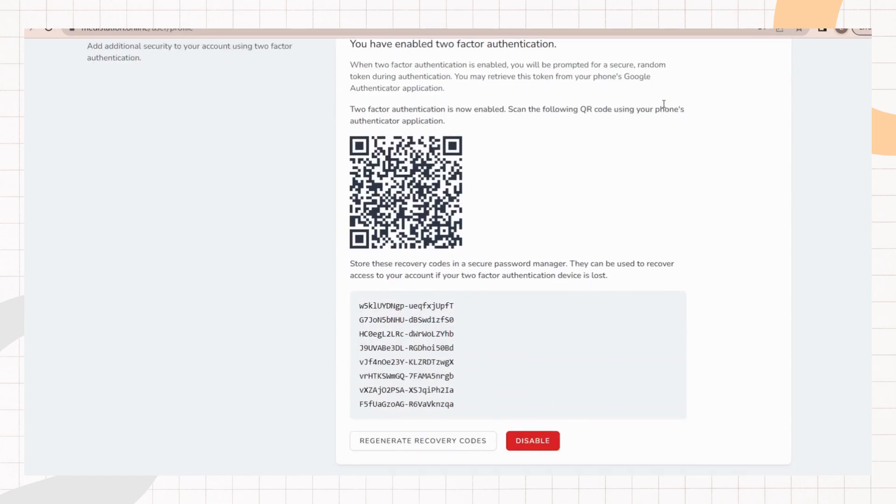
scroll(612, 200, up, 2)
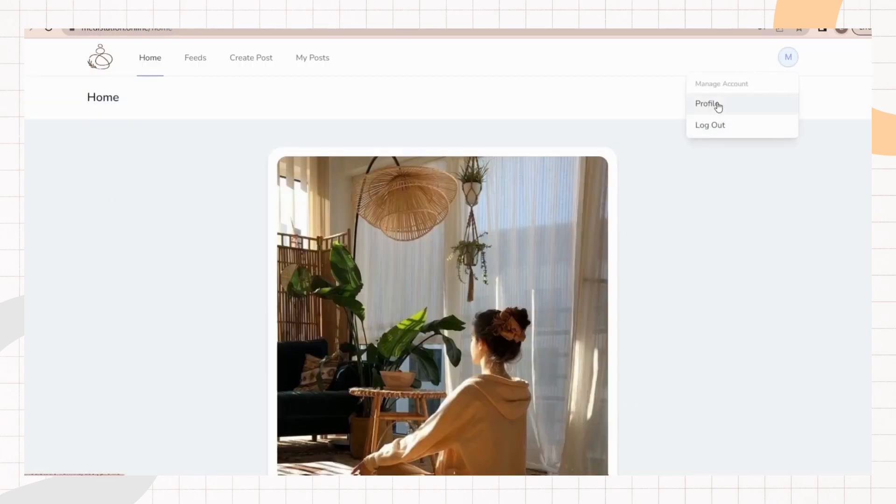
click(713, 104)
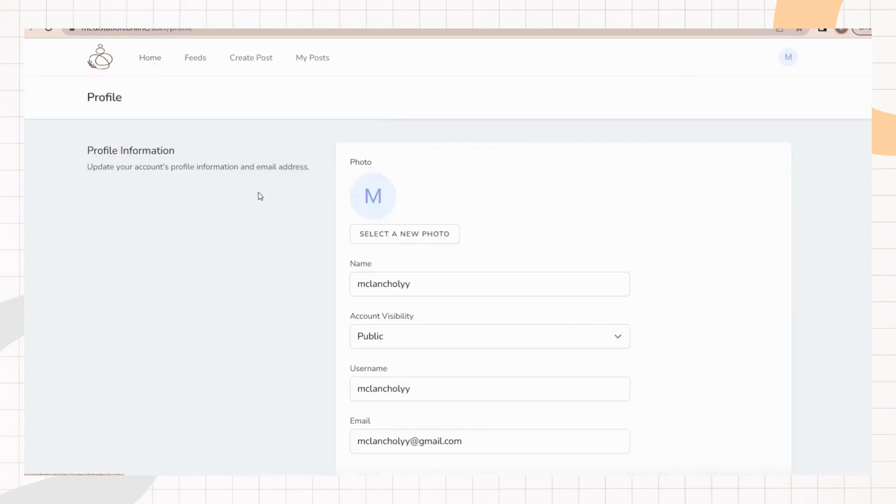
scroll(341, 210, down, 5)
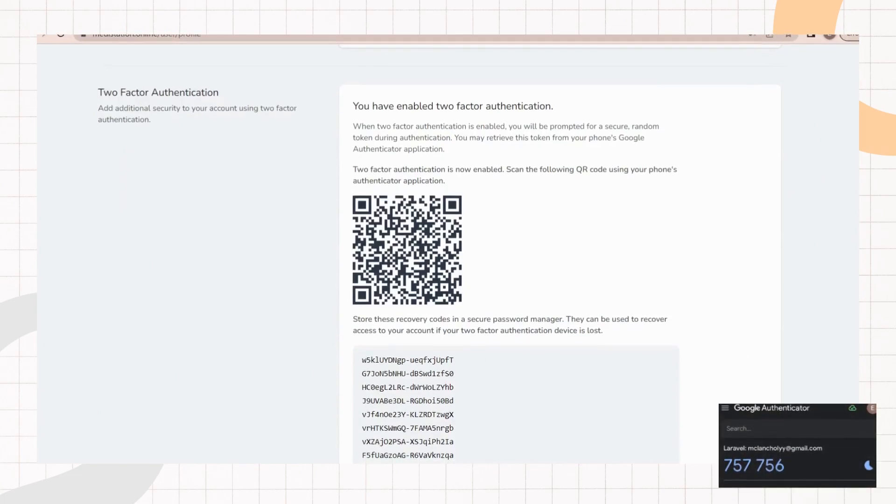
scroll(448, 252, up, 15)
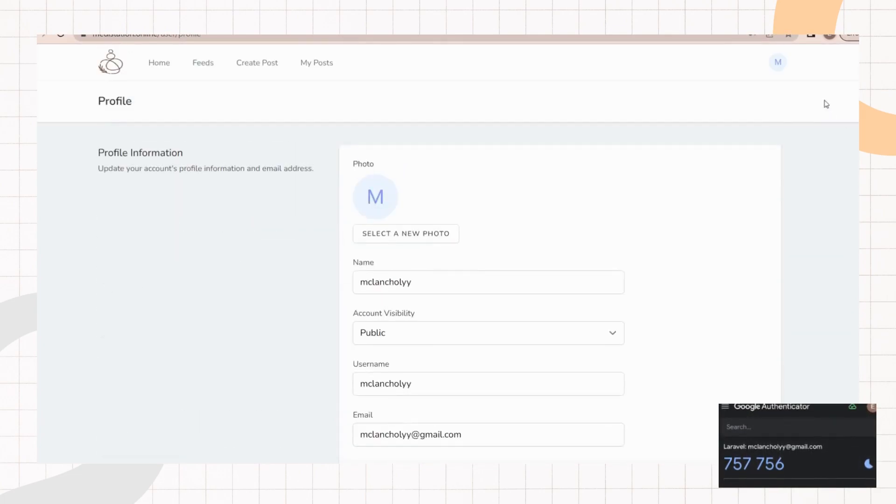
Step: Log out and sign back in with the account e-mail, password and the authenticator app code
click(778, 62)
click(706, 126)
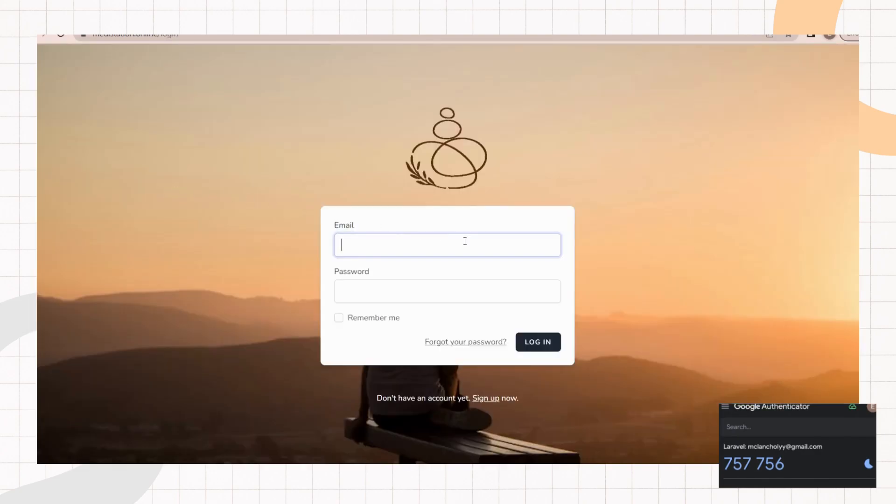
click(460, 243)
click(452, 270)
click(449, 291)
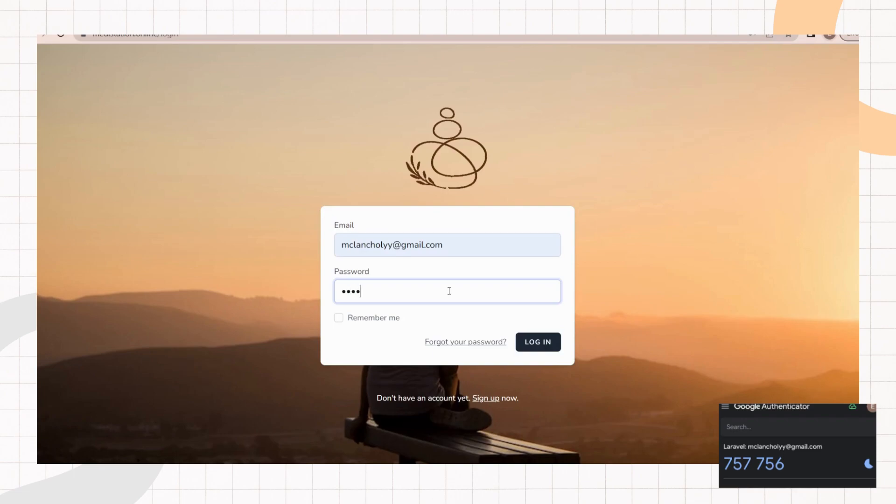
click(553, 344)
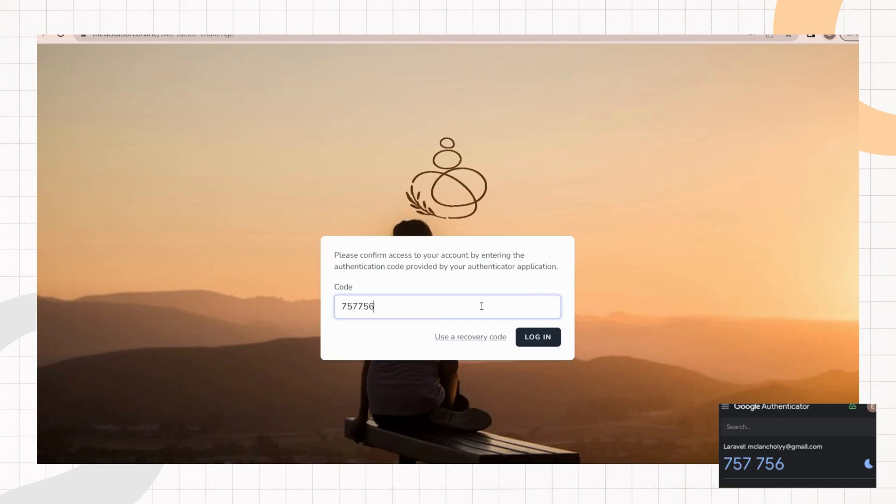
click(537, 337)
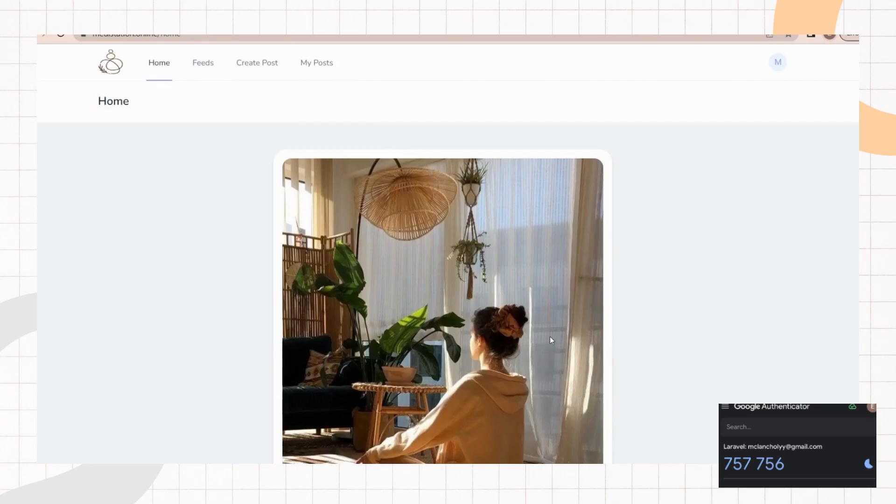
Step: Open the profile page and scroll through its password, two-factor and session sections
click(772, 68)
click(715, 109)
scroll(735, 201, down, 15)
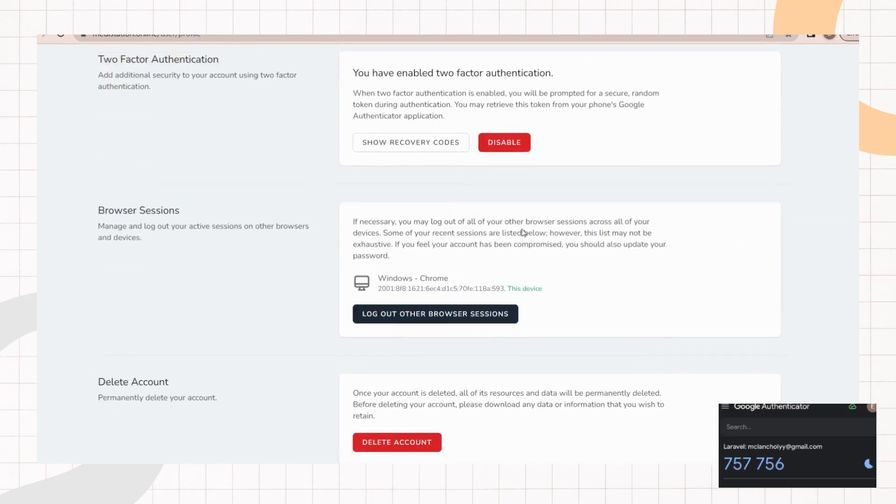
scroll(536, 223, up, 2)
scroll(566, 320, up, 2)
scroll(562, 330, down, 2)
scroll(622, 369, up, 6)
scroll(647, 329, up, 5)
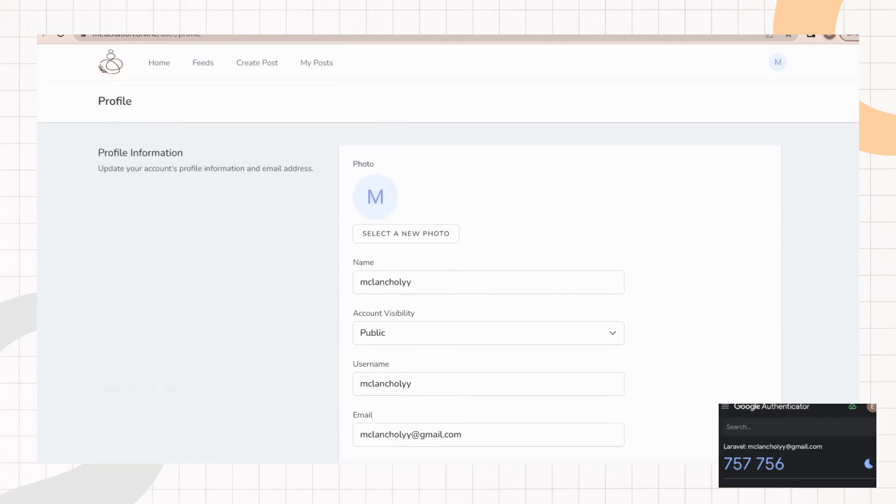
click(99, 35)
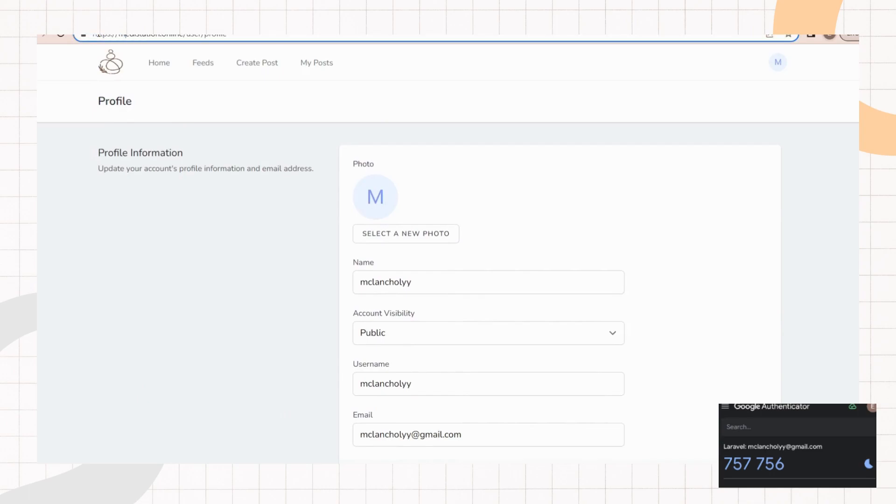
drag(119, 36, 103, 36)
click(222, 232)
scroll(433, 228, down, 15)
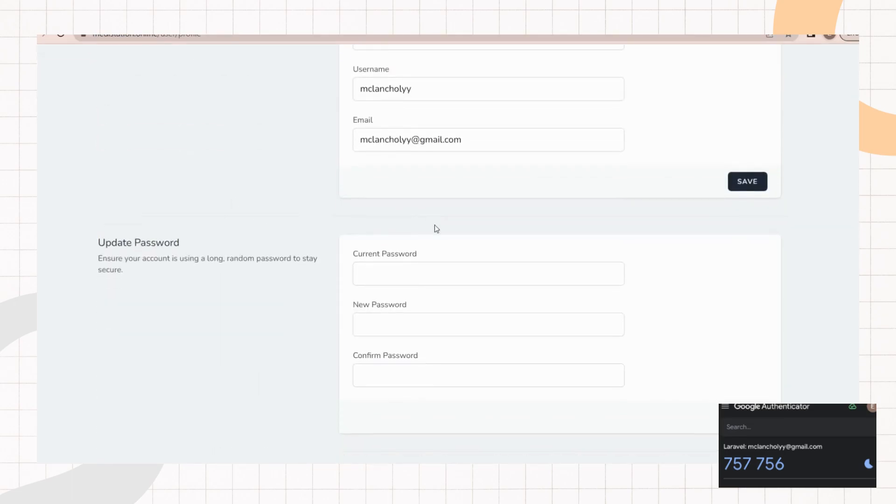
scroll(131, 205, down, 1)
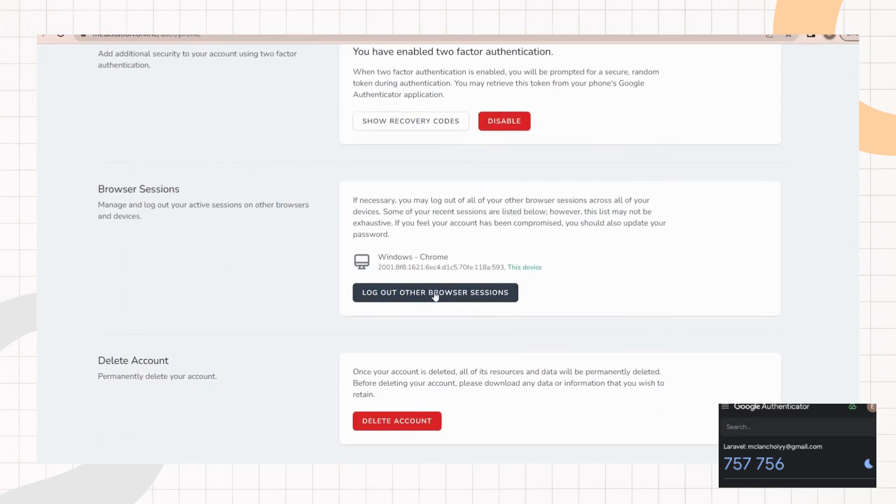
click(457, 292)
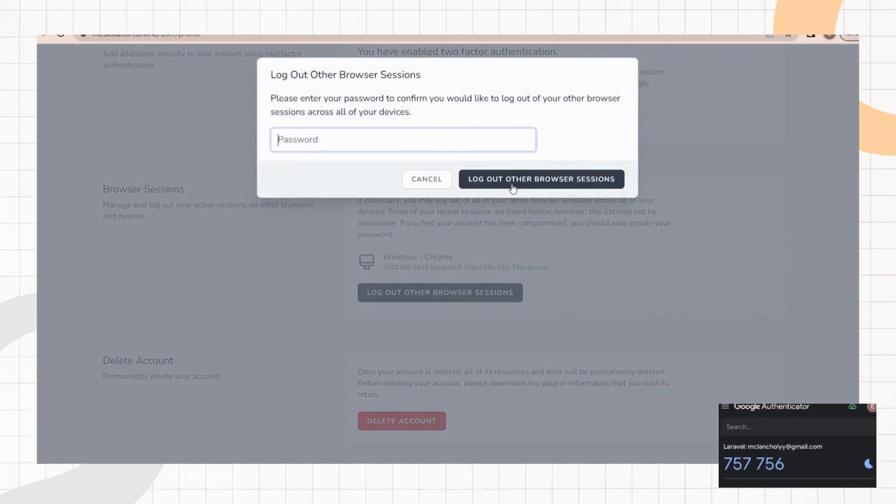
click(423, 181)
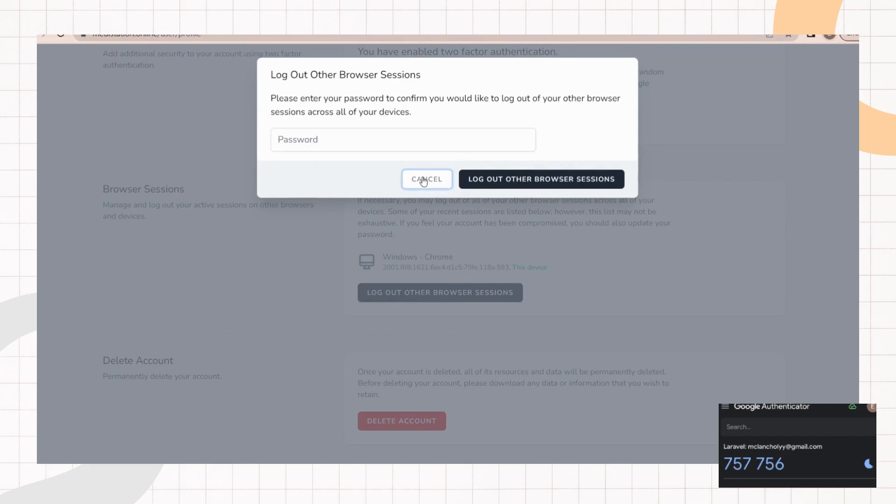
scroll(449, 268, up, 1)
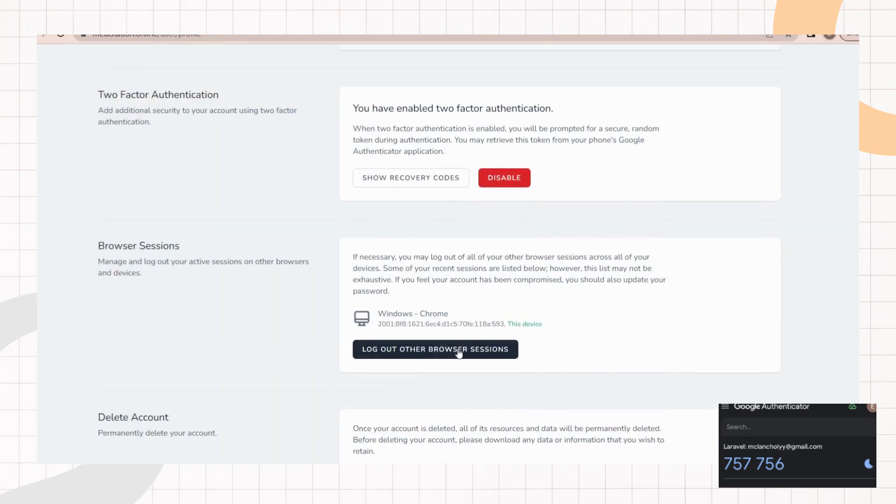
Step: Show the two-factor recovery codes, confirming with the account password
scroll(352, 172, up, 1)
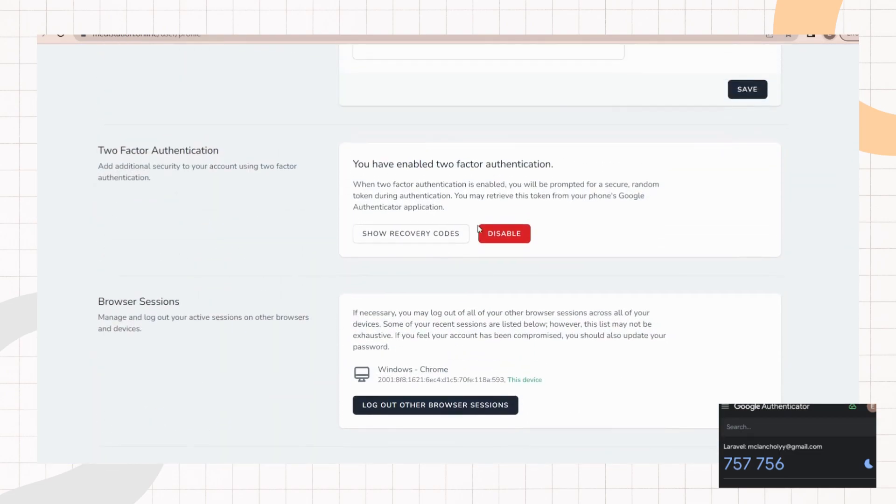
scroll(470, 204, down, 1)
click(420, 185)
text(••)
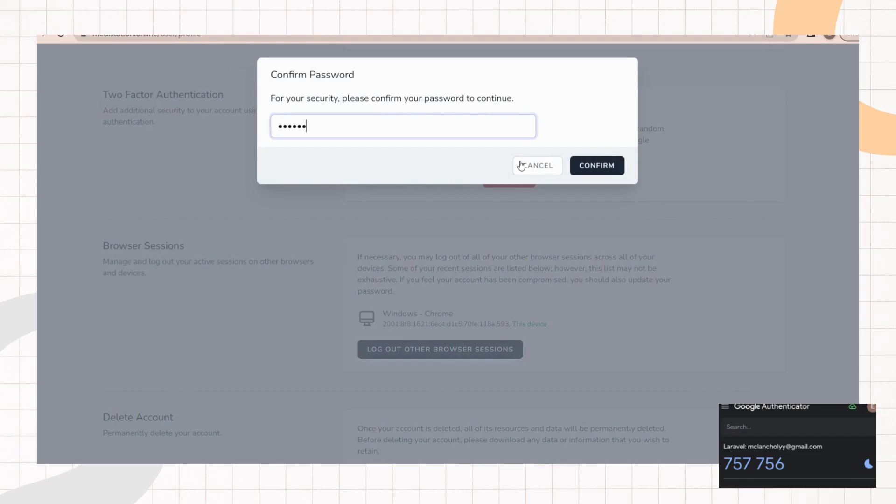
key(Return)
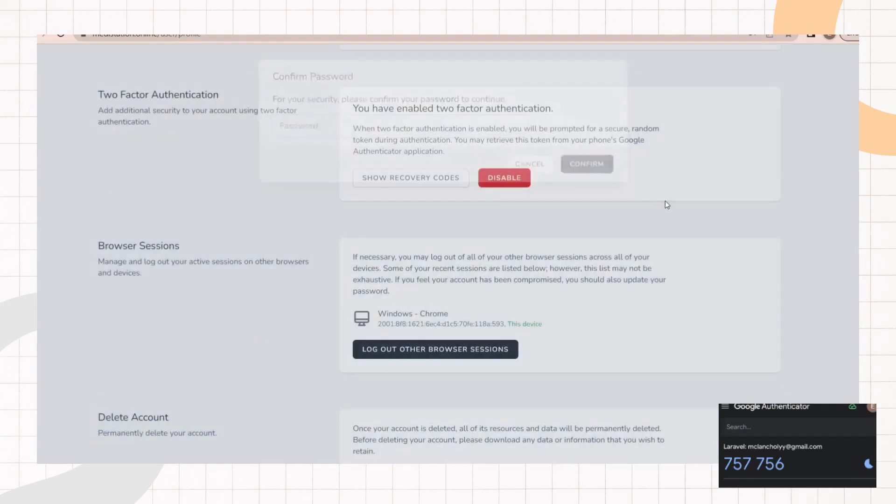
scroll(373, 174, down, 1)
scroll(345, 201, up, 1)
scroll(498, 326, down, 4)
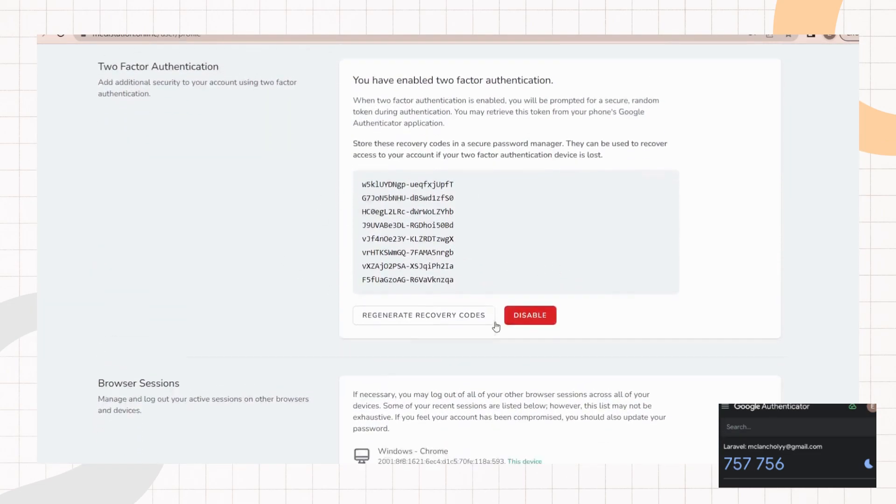
scroll(518, 359, up, 15)
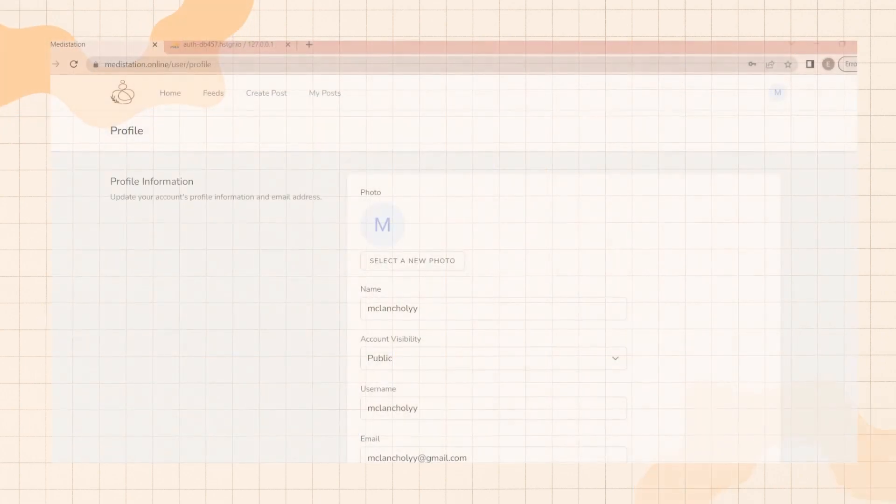
Step: Go to the home feed and open the profile of the Image Entry post's author
click(170, 91)
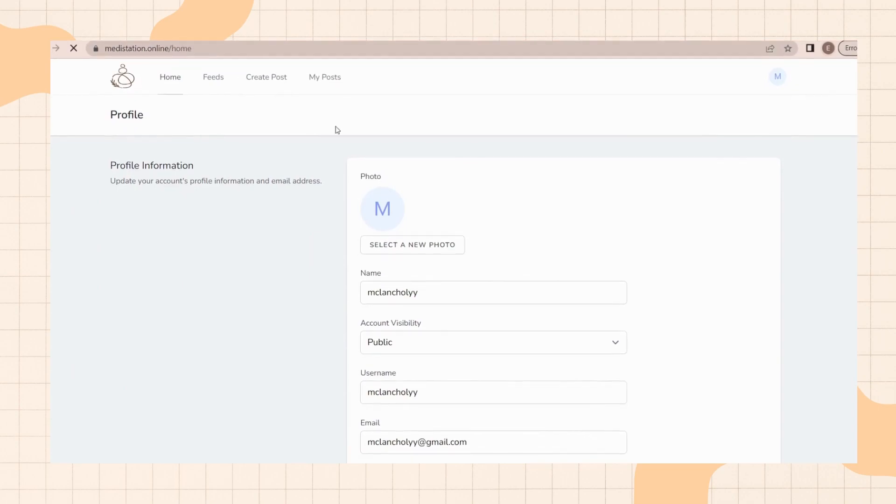
scroll(374, 154, down, 10)
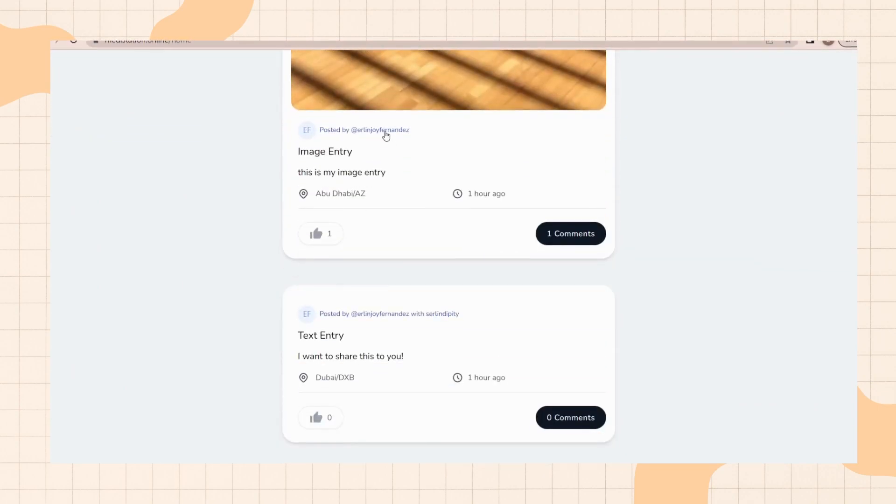
click(385, 130)
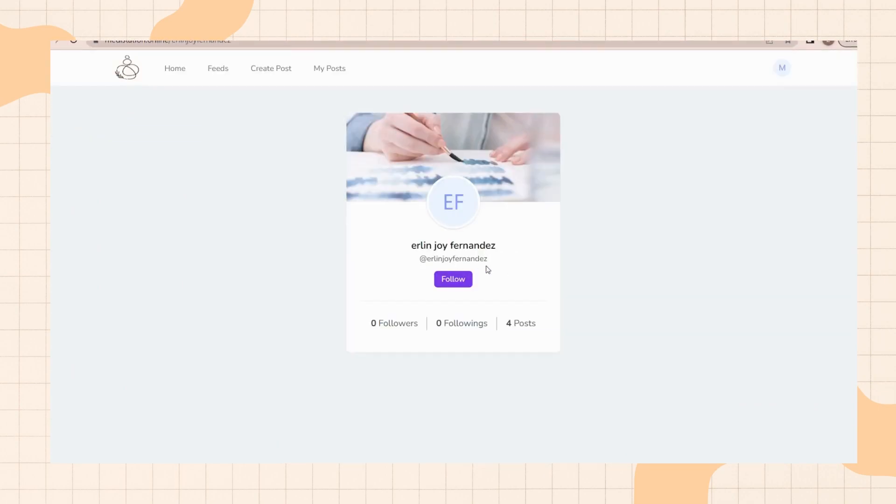
Step: Return to the home feed and open the profile of the Ajman Beach post's author
click(178, 70)
scroll(419, 230, down, 10)
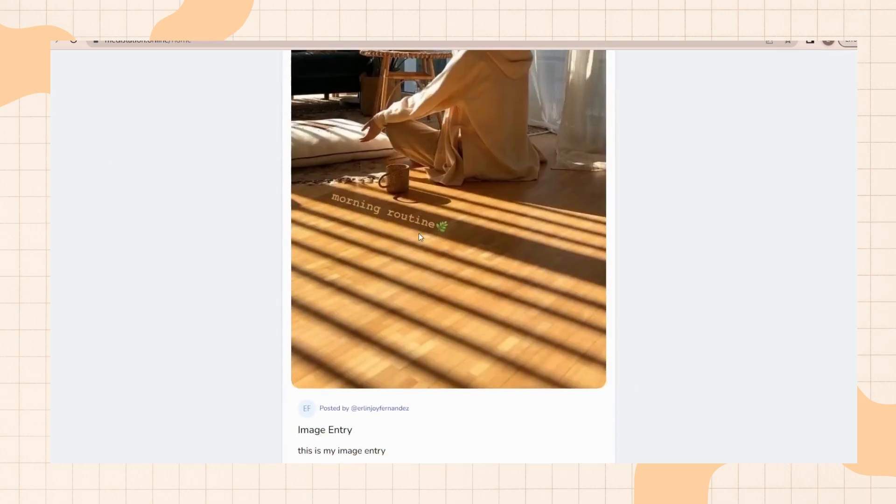
scroll(422, 249, down, 1)
scroll(317, 168, down, 8)
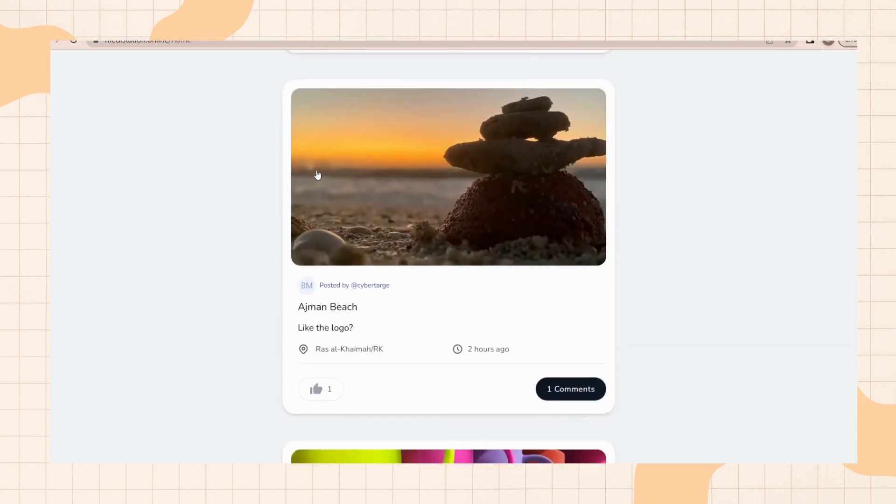
click(372, 178)
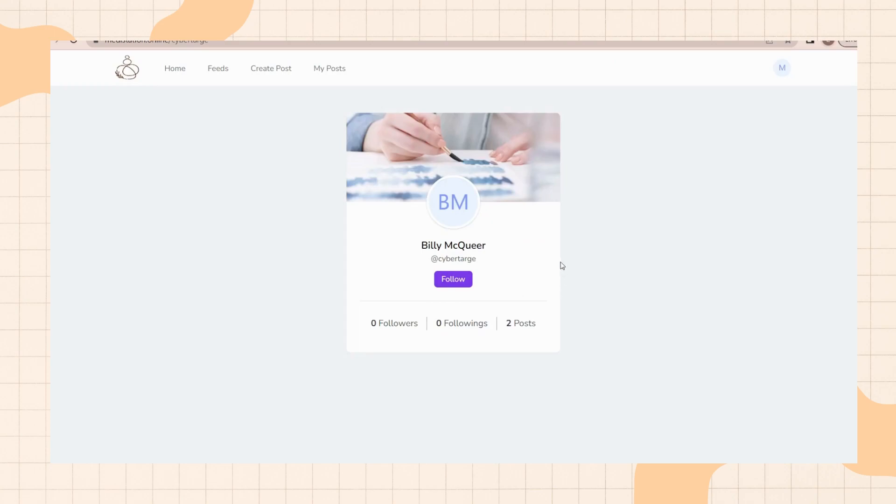
Step: Return to the home feed and open the Image Entry author's profile again
click(186, 67)
scroll(425, 252, down, 10)
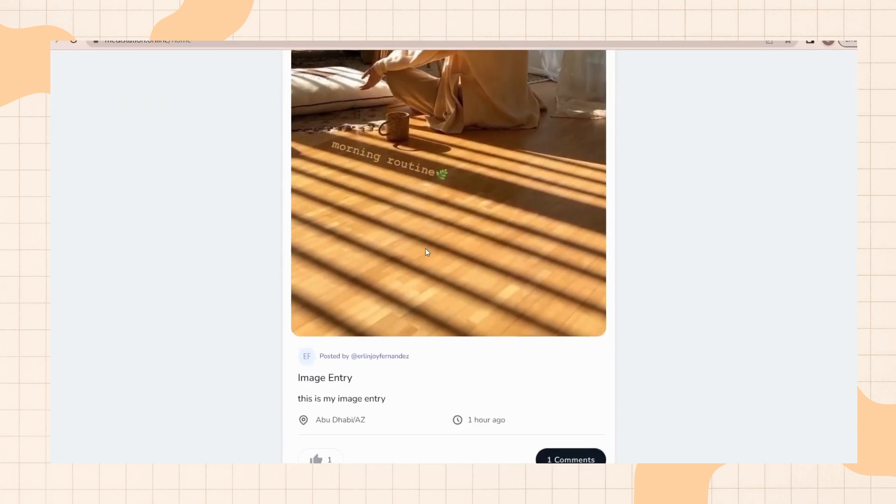
scroll(432, 264, down, 3)
click(435, 202)
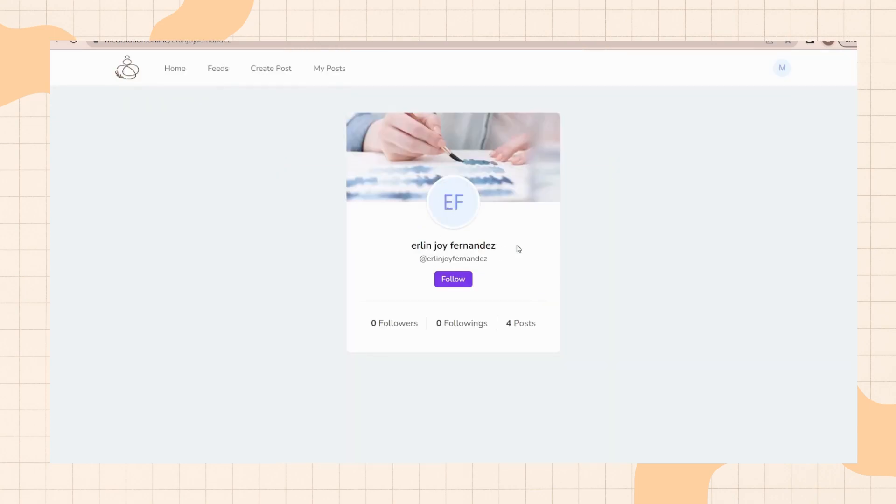
Step: Return to the home feed and open the profile of the Entry 1 post's author
click(175, 77)
scroll(466, 303, down, 15)
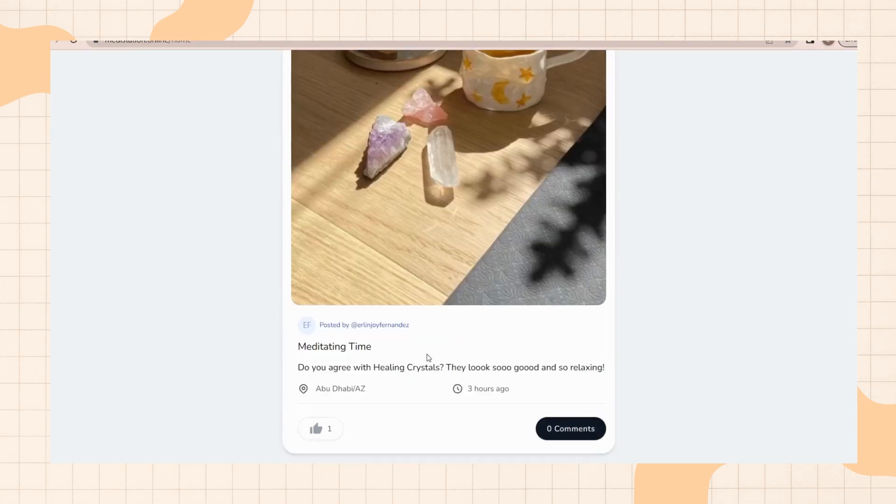
scroll(373, 327, down, 7)
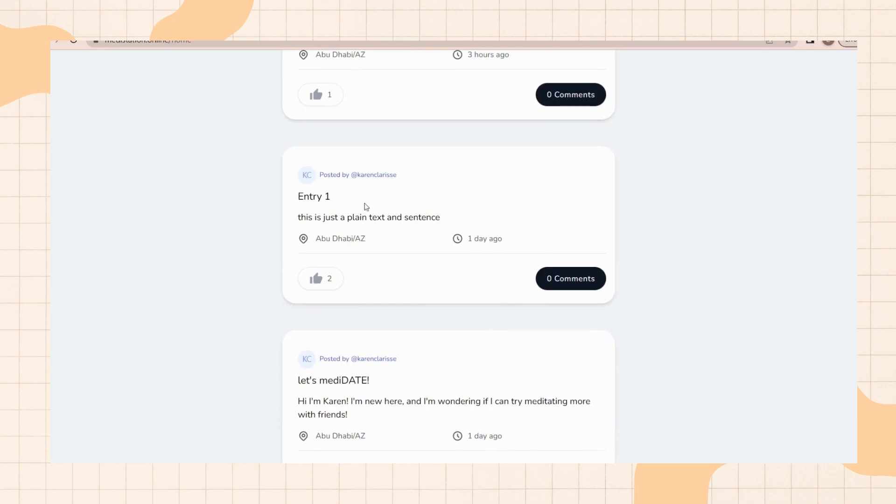
click(380, 175)
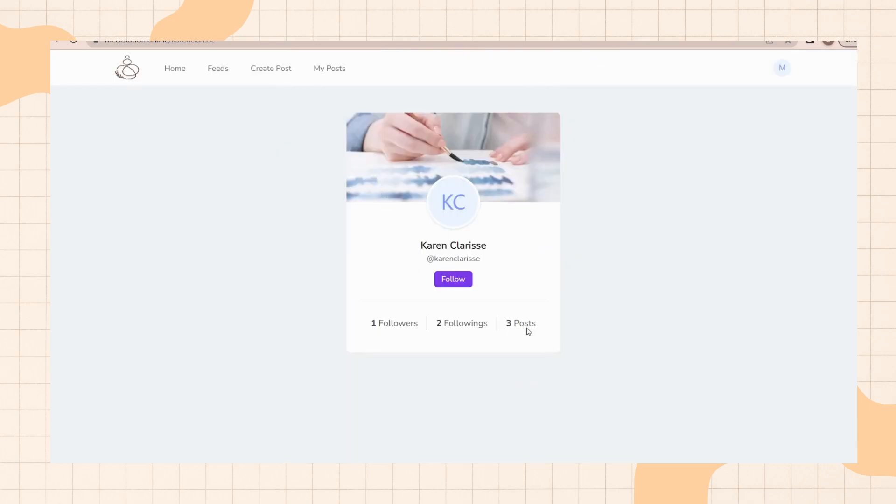
Step: Go to the home feed, open the Image Entry post author's profile and follow that user
click(185, 83)
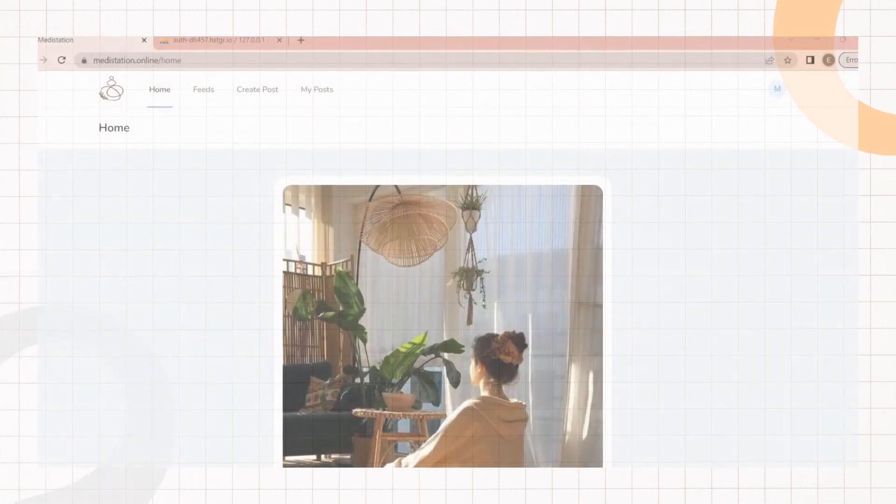
scroll(739, 220, down, 10)
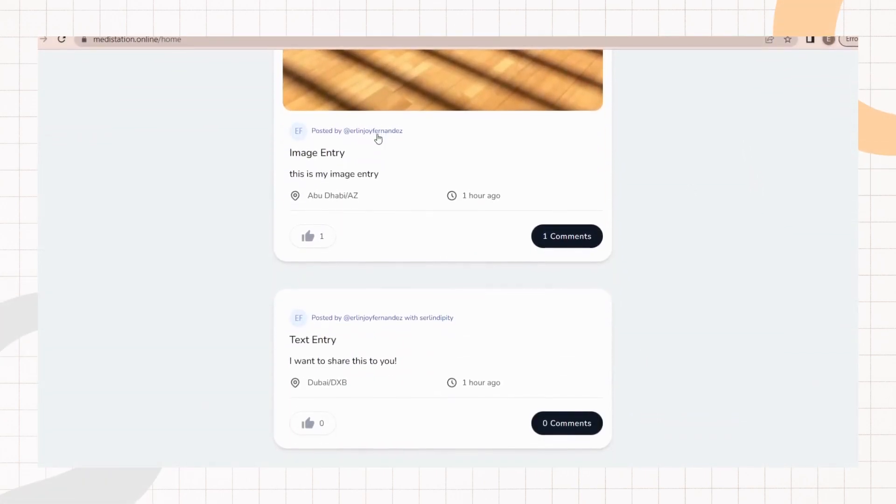
click(374, 135)
click(455, 280)
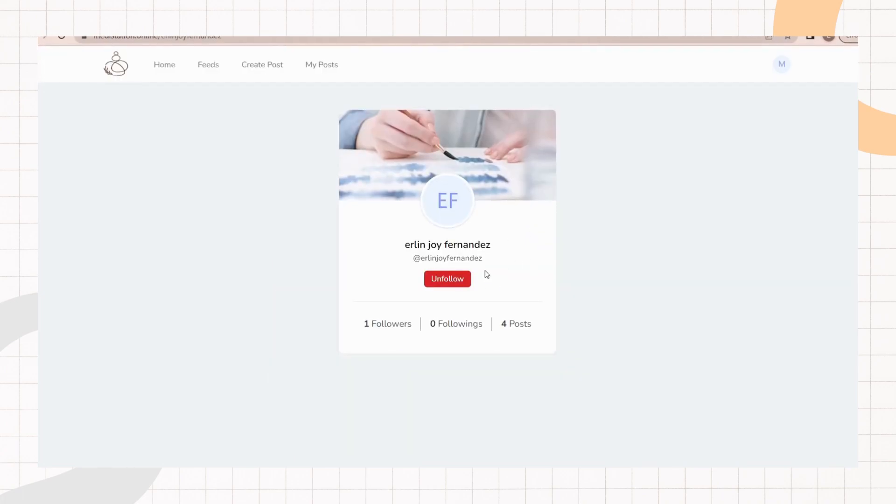
Step: Return to the home feed, open the Ajman Beach post author's profile and follow that user
click(163, 65)
scroll(420, 233, down, 15)
scroll(420, 233, down, 5)
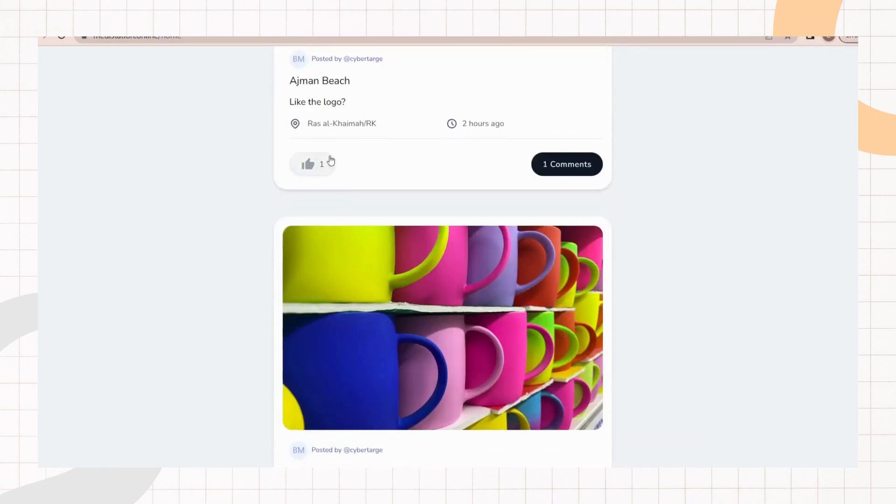
click(358, 116)
click(451, 280)
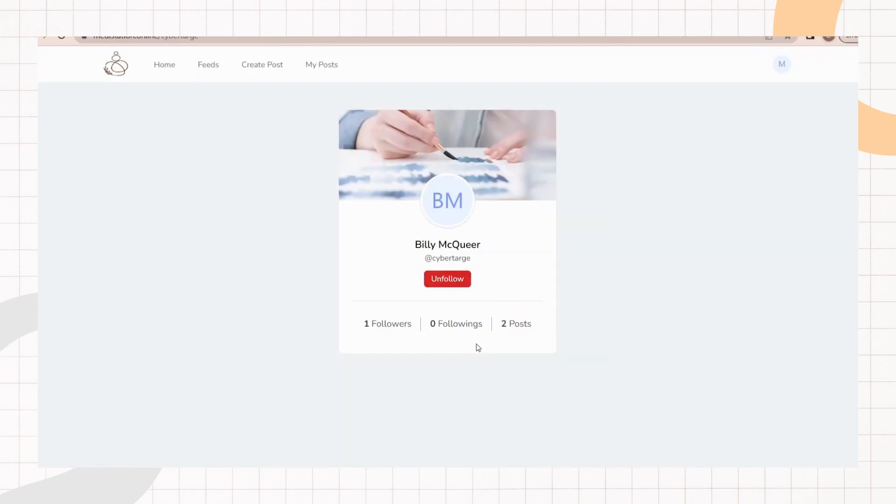
Step: Return to the home feed, open the Manifesting Meditation post author's profile and follow that user
click(164, 70)
scroll(372, 218, down, 15)
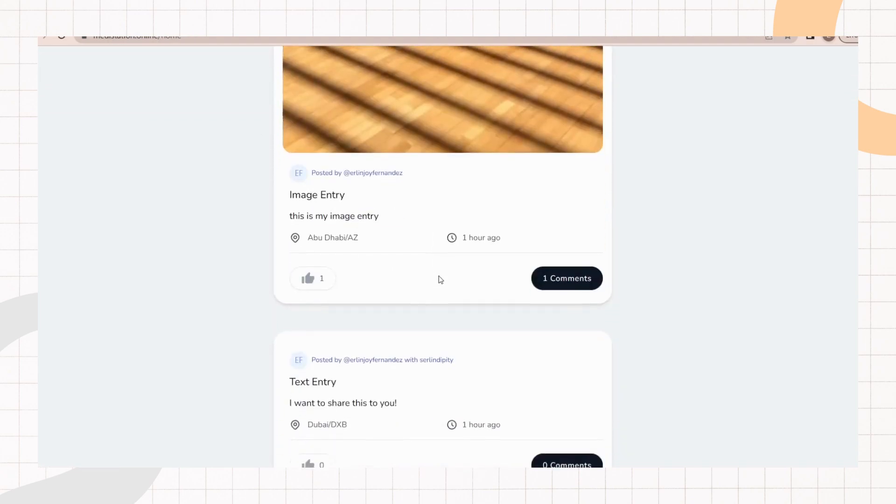
scroll(427, 277, down, 20)
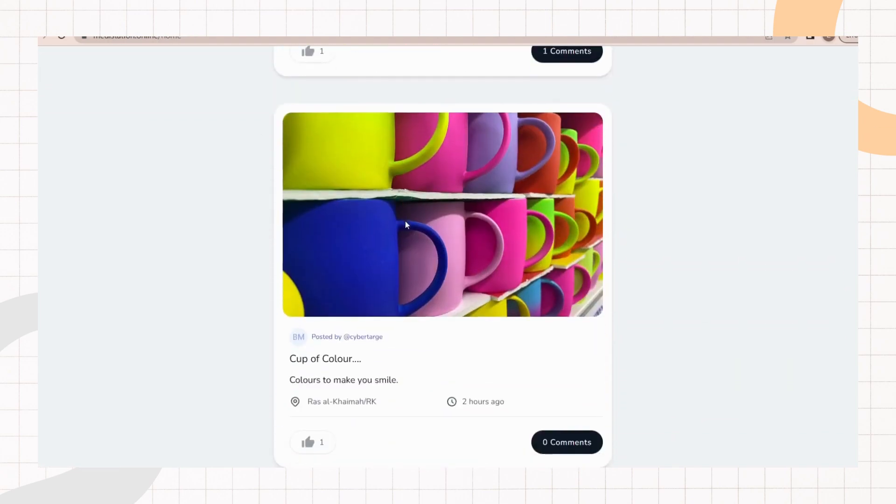
scroll(400, 247, down, 8)
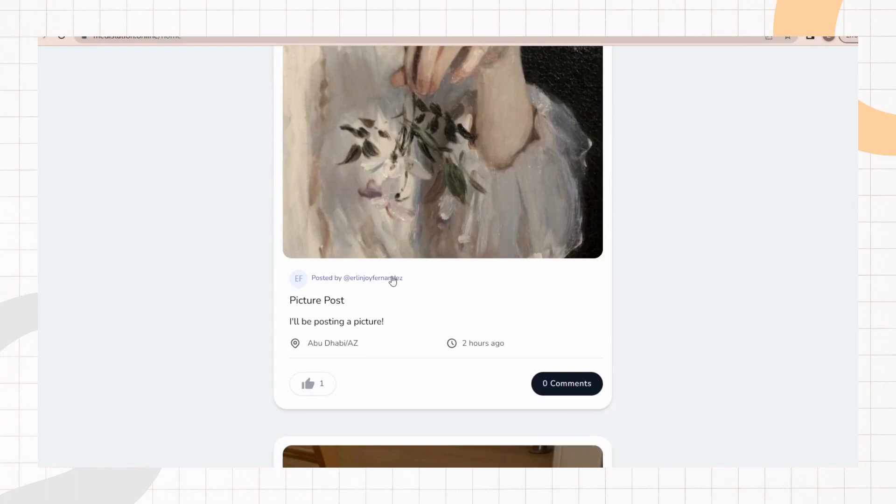
scroll(393, 300, down, 12)
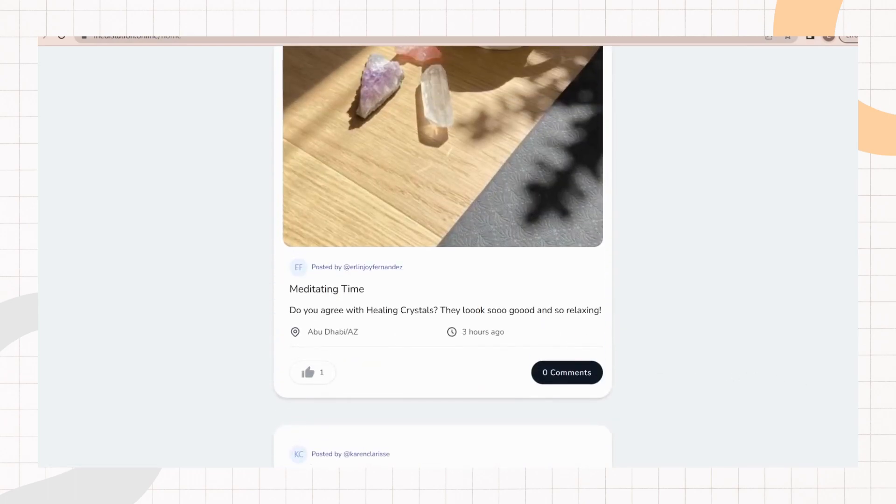
scroll(396, 284, down, 12)
scroll(396, 284, down, 8)
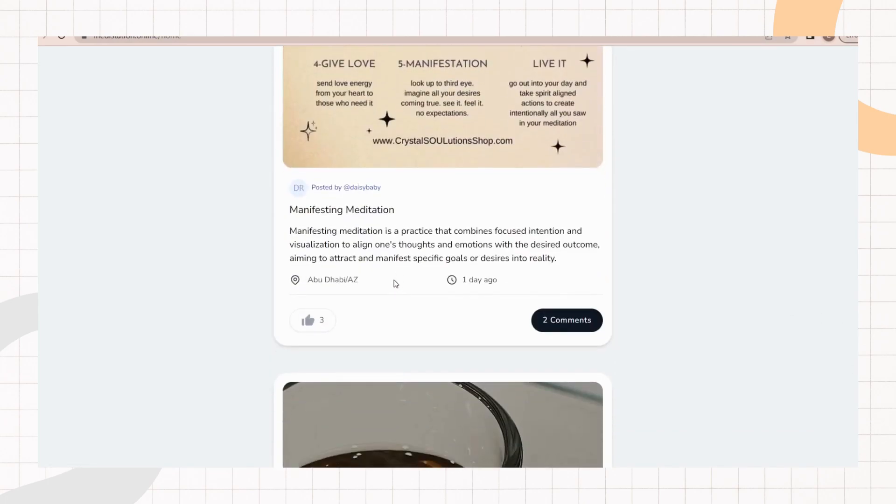
click(369, 188)
click(446, 279)
Step: Return to the home feed, open the author of the post below Manifesting Meditation, and follow that user
click(172, 74)
scroll(589, 304, down, 20)
scroll(588, 305, down, 14)
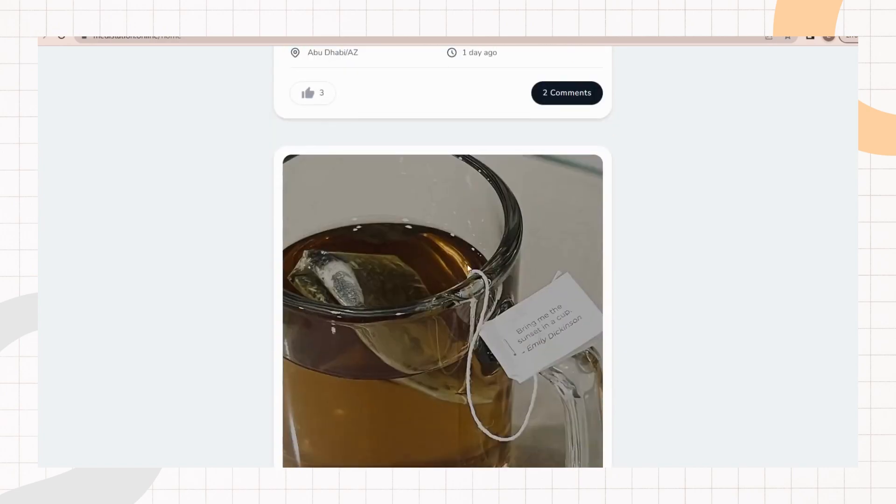
click(366, 185)
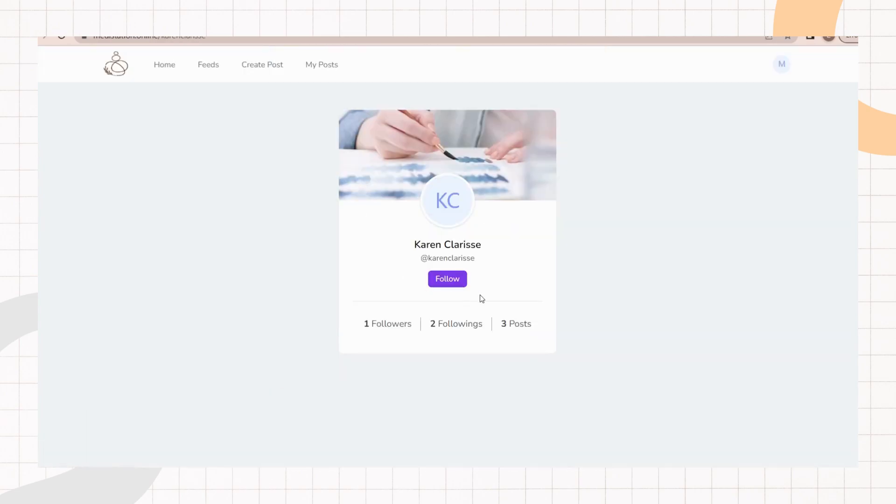
click(447, 279)
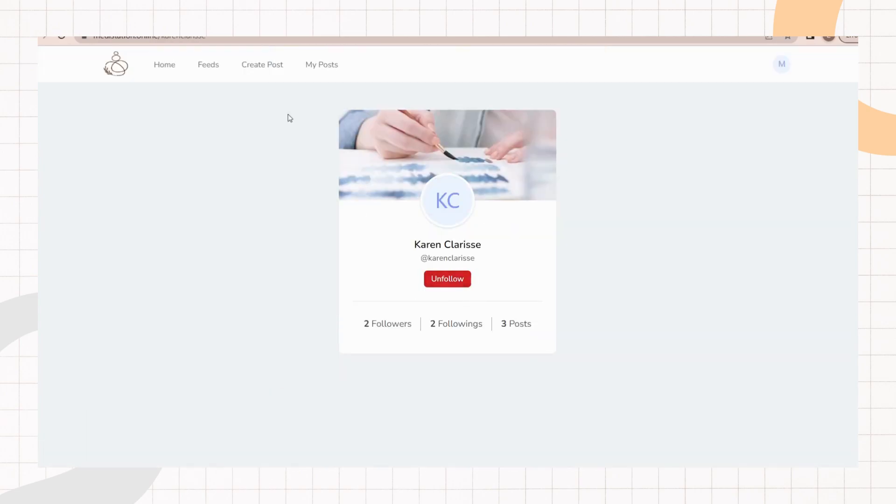
Step: Scroll through the Feeds page to review the posts from followed users
click(203, 71)
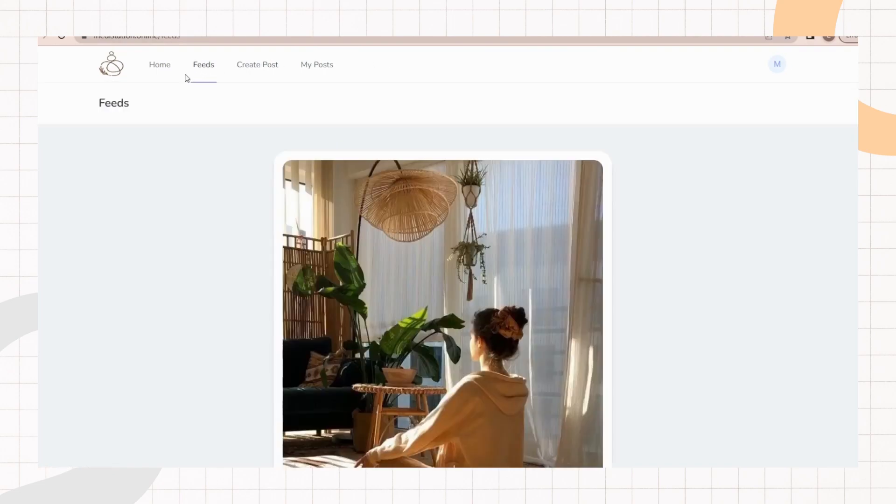
scroll(352, 250, down, 10)
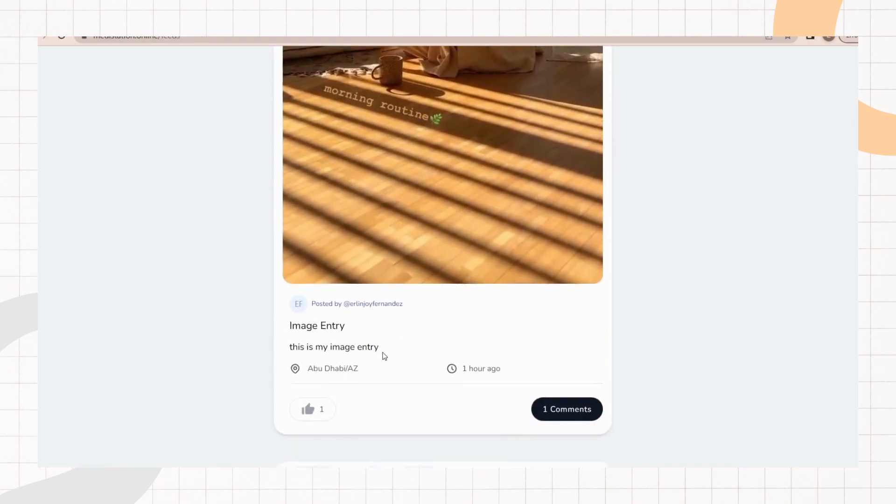
drag(415, 301, 343, 299)
click(238, 309)
scroll(365, 237, down, 6)
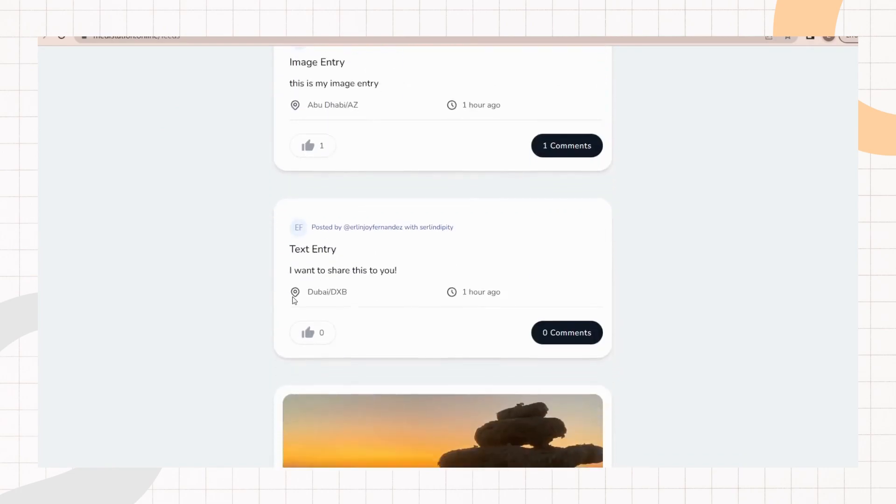
scroll(396, 252, down, 10)
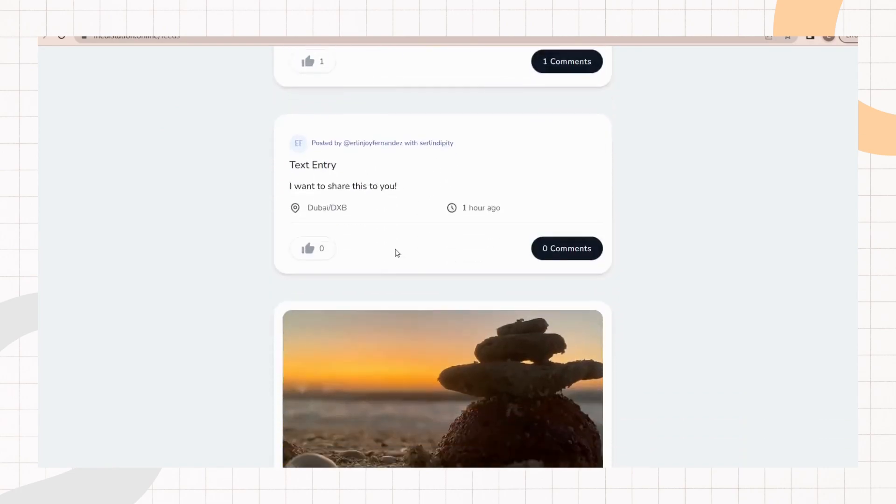
scroll(366, 174, down, 15)
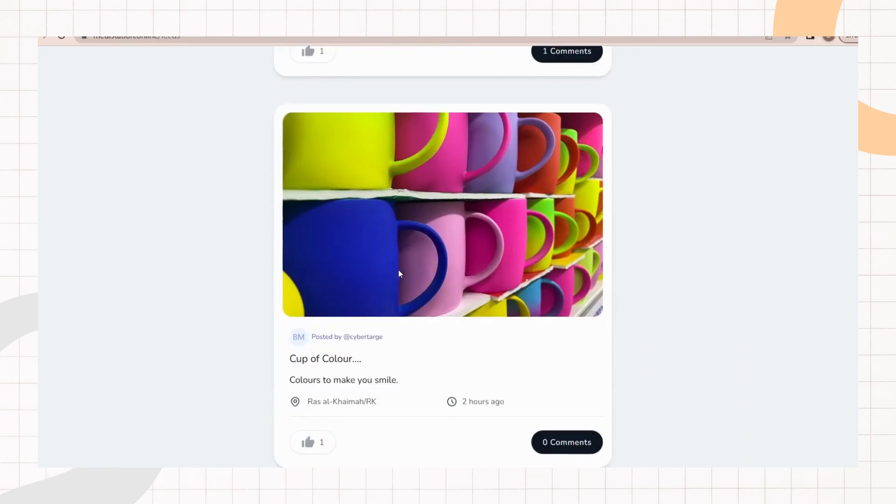
scroll(402, 221, down, 15)
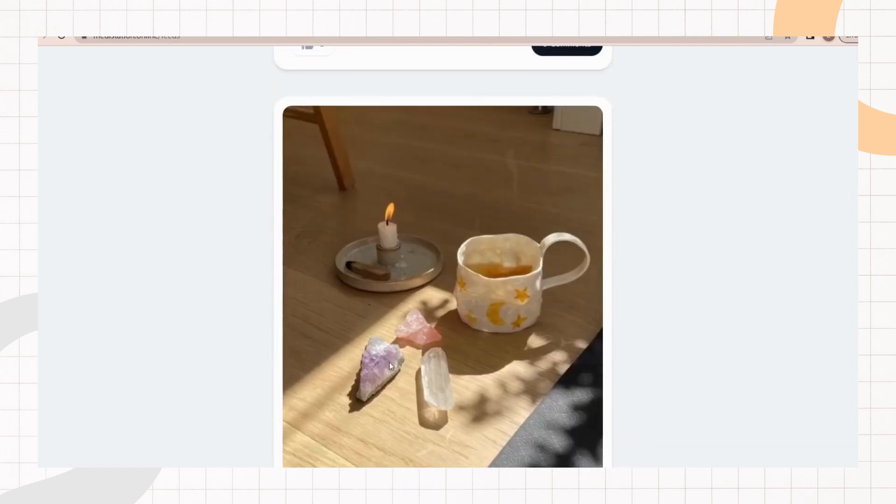
scroll(392, 220, down, 10)
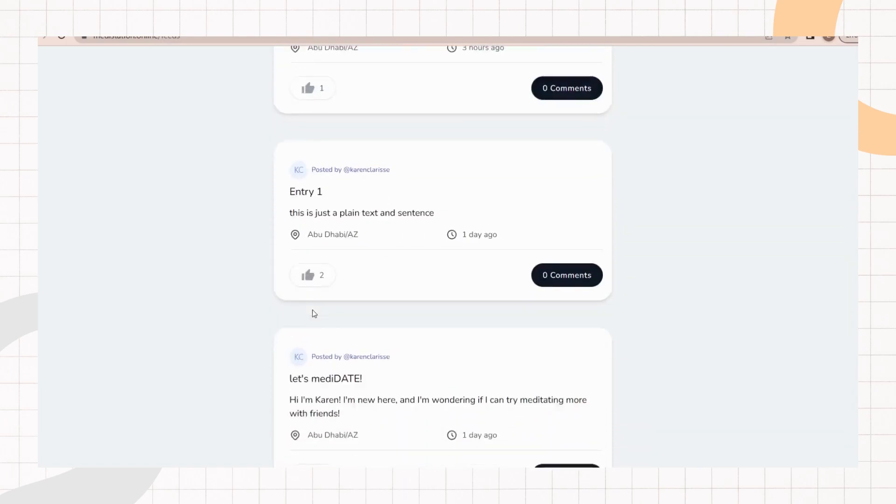
scroll(438, 321, down, 8)
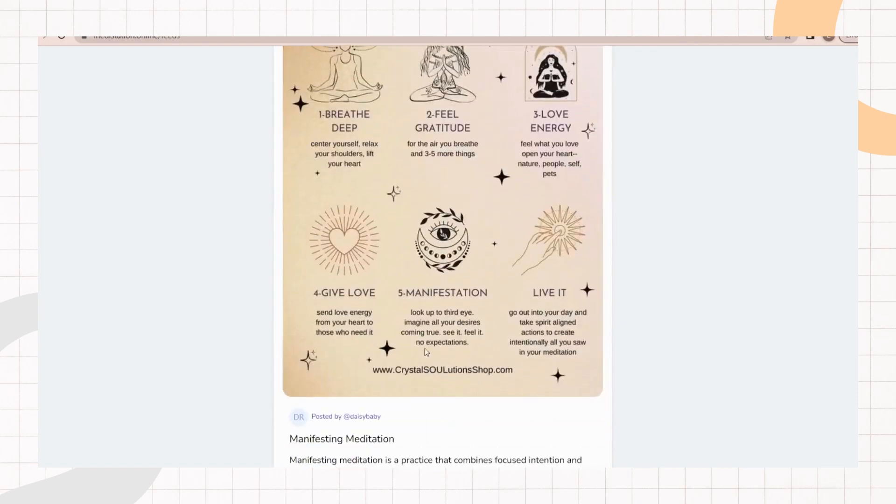
scroll(443, 256, down, 10)
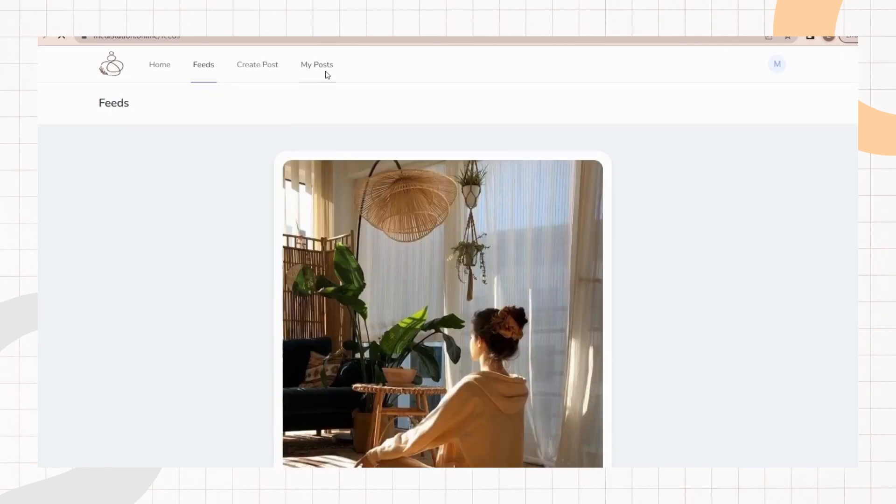
Step: Open the My Posts page
click(324, 71)
scroll(466, 280, down, 5)
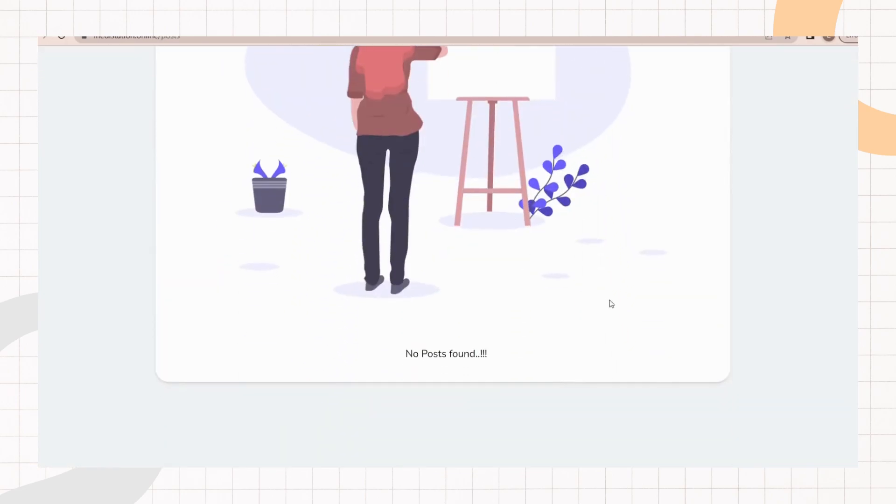
scroll(608, 301, up, 5)
Step: Start a new post with the title "new post" and the description "I want to share this!"
click(241, 58)
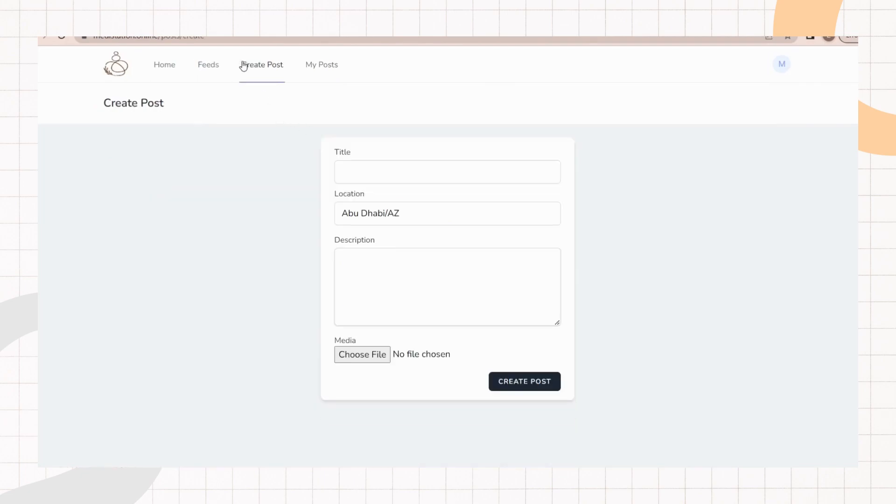
click(366, 180)
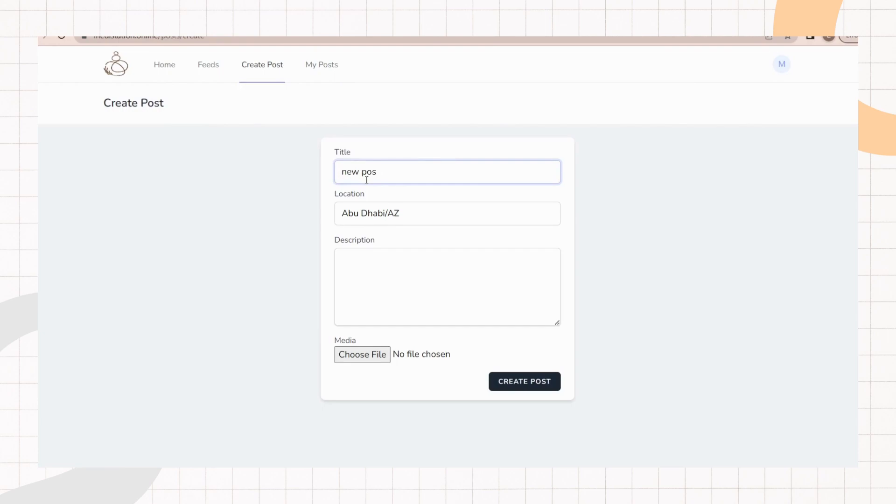
click(427, 302)
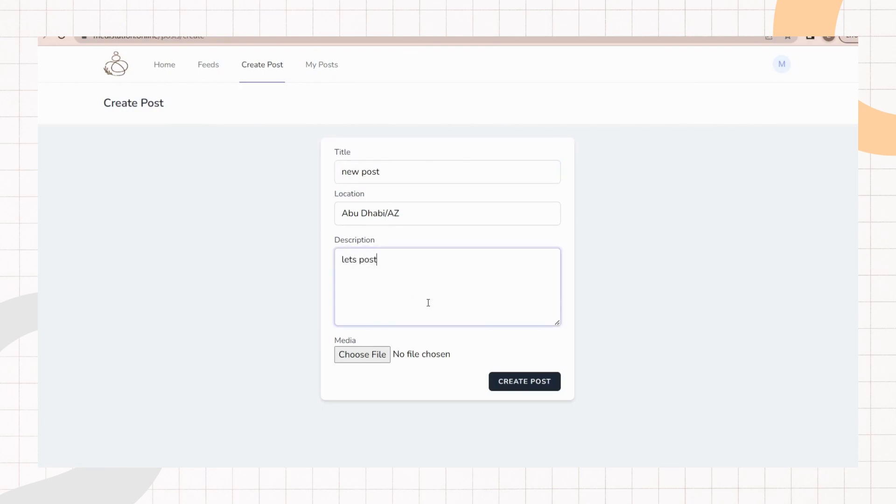
key(BackSpace)
key(BackSpace)
key(BackSpace)
key(BackSpace)
key(BackSpace)
key(BackSpace)
key(BackSpace)
key(BackSpace)
key(BackSpace)
Step: Attach a lakeside landscape image as the post's media and create the post
click(376, 353)
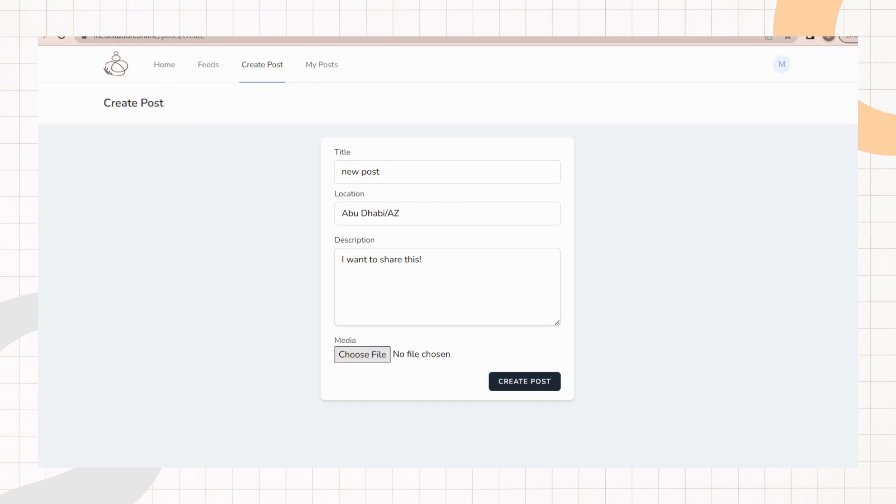
double_click(358, 258)
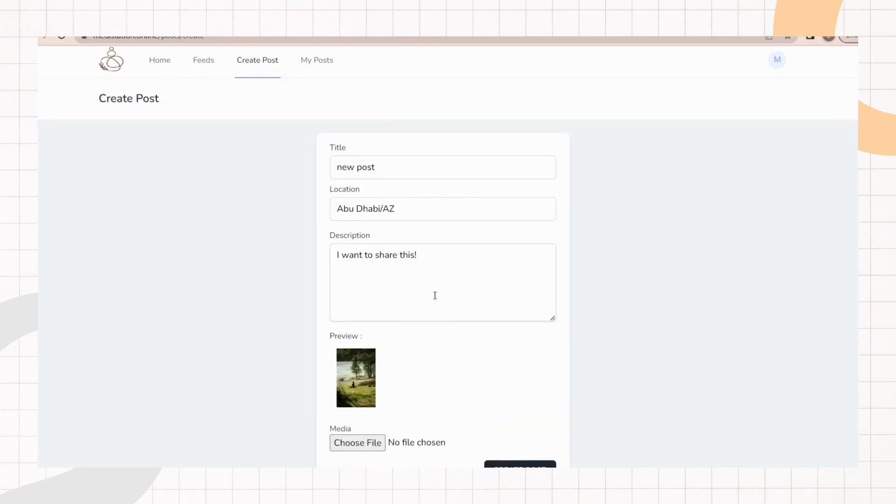
scroll(429, 328, down, 2)
click(499, 422)
scroll(438, 256, down, 5)
scroll(431, 265, up, 6)
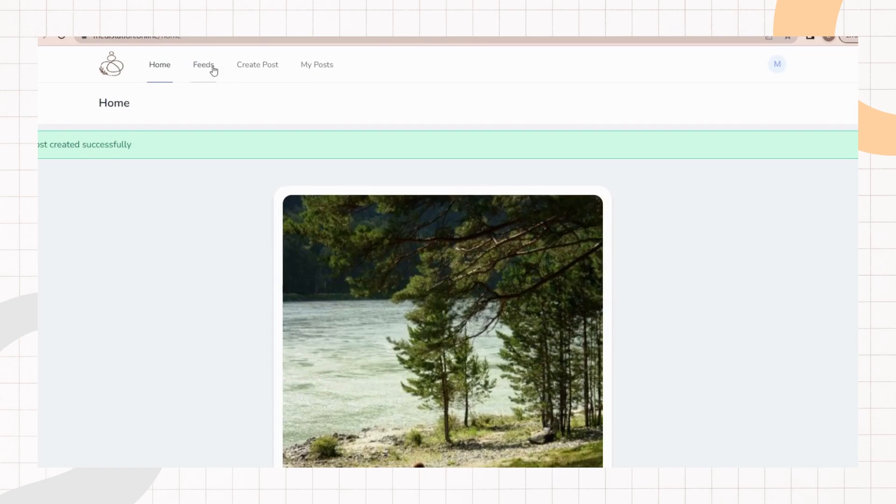
Step: Browse the Feeds page and open the profile of the Picture Post's author
click(213, 71)
scroll(338, 201, down, 8)
drag(389, 322, 341, 322)
click(420, 342)
scroll(396, 304, down, 10)
drag(413, 341, 344, 345)
click(420, 360)
scroll(405, 340, down, 10)
scroll(404, 330, down, 10)
drag(400, 225, 332, 207)
click(270, 241)
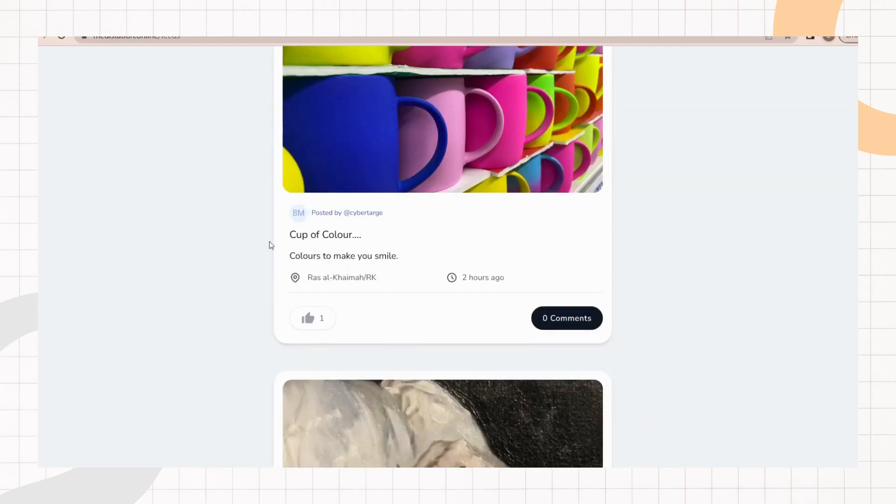
scroll(379, 269, down, 10)
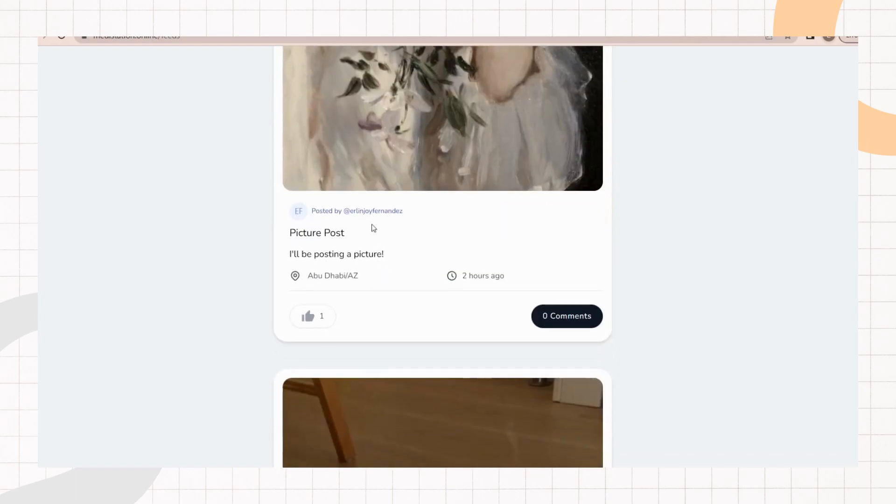
click(370, 212)
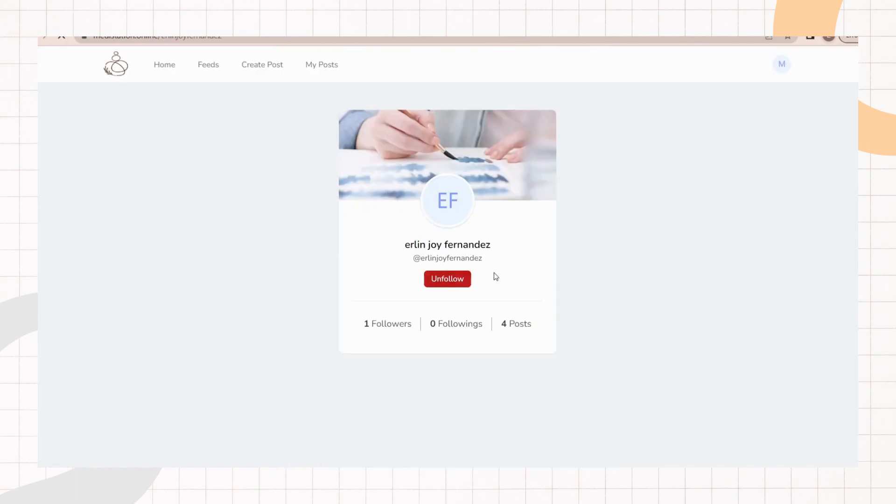
Step: Unfollow the user whose profile is open
click(447, 279)
Step: Browse the Feeds page and open the profile of the author of the "let's mediDATE!" post
click(208, 70)
scroll(387, 238, down, 5)
scroll(387, 248, down, 10)
scroll(420, 238, up, 6)
scroll(373, 197, down, 20)
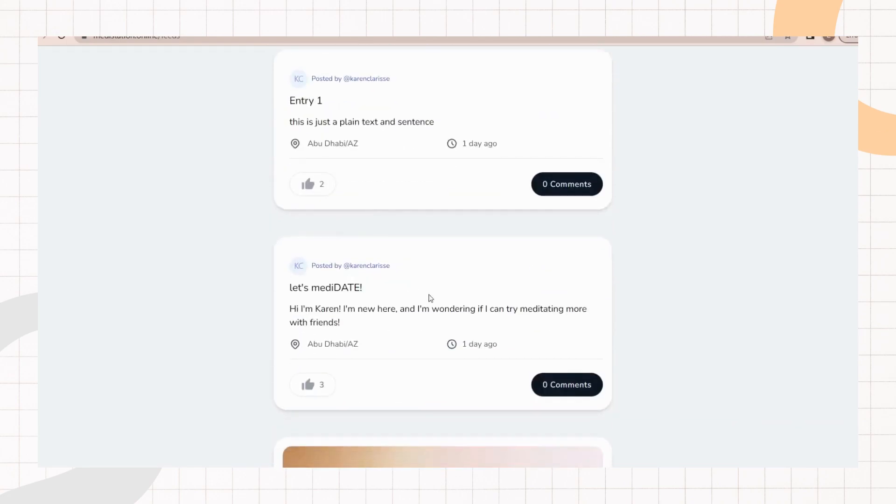
scroll(418, 293, down, 3)
scroll(484, 300, up, 5)
click(377, 384)
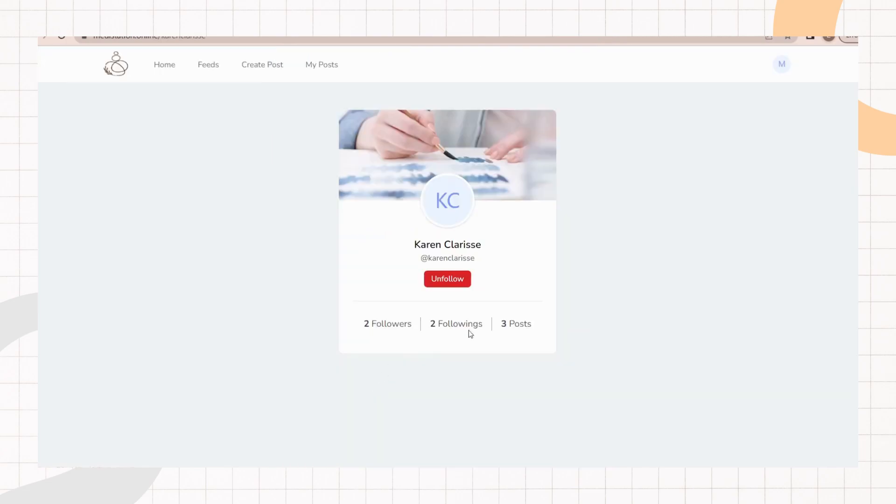
Step: Unfollow this user and scroll through the posts on the Feeds page
click(457, 283)
click(207, 57)
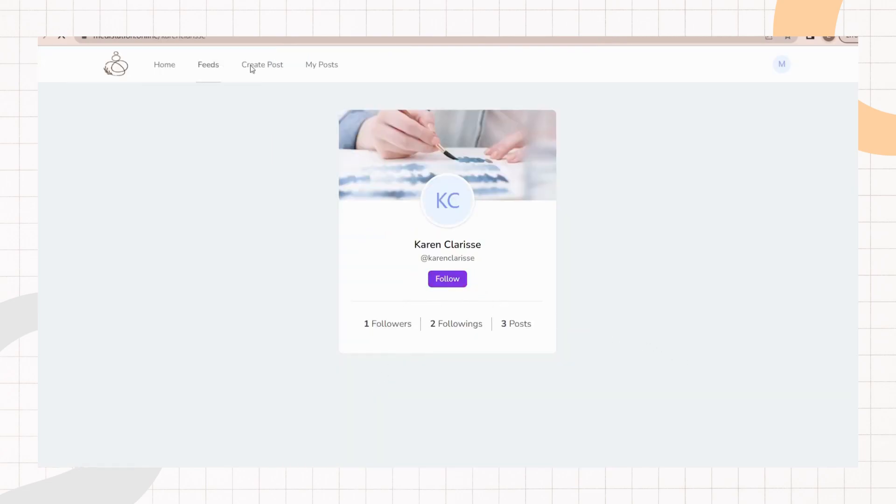
scroll(410, 240, down, 10)
scroll(429, 267, down, 15)
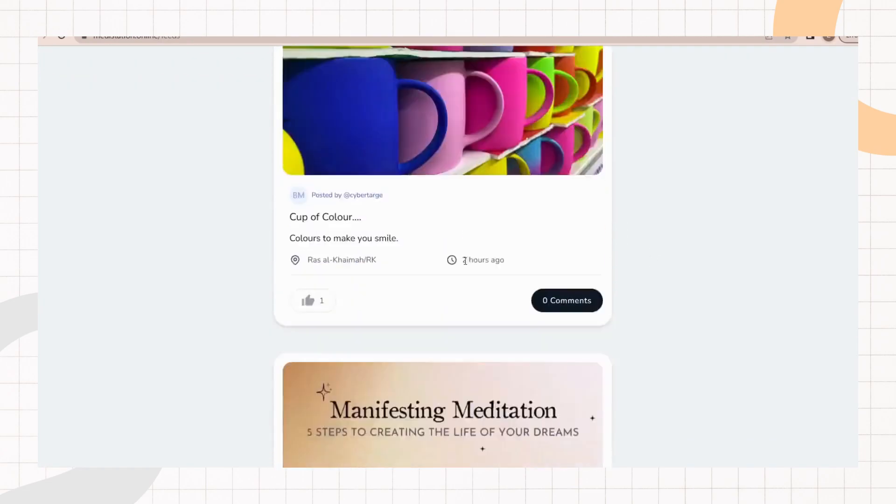
scroll(426, 262, up, 20)
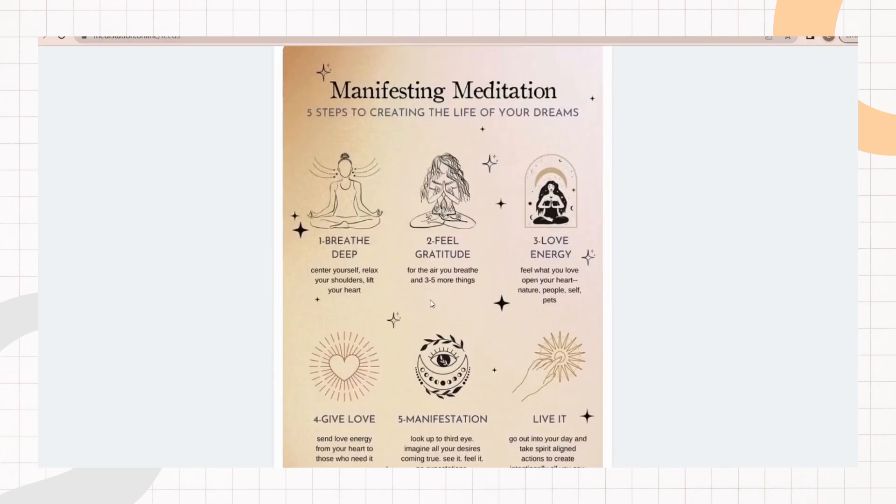
scroll(462, 251, up, 5)
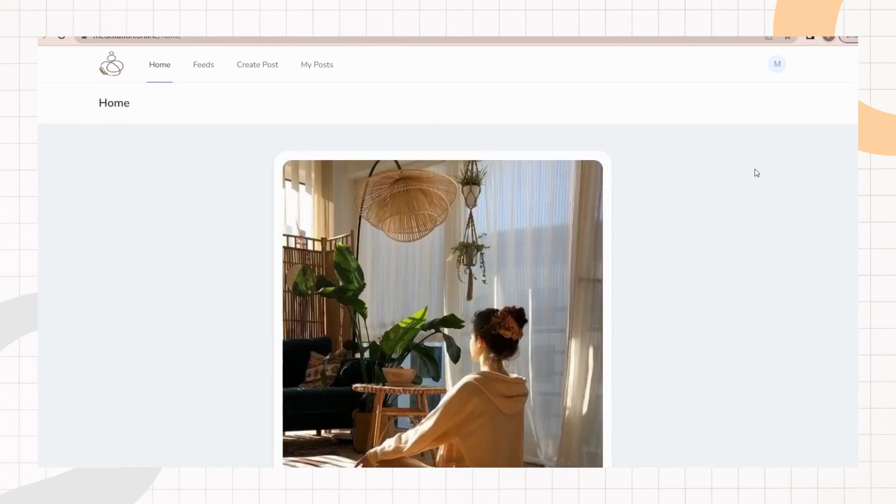
scroll(749, 202, down, 3)
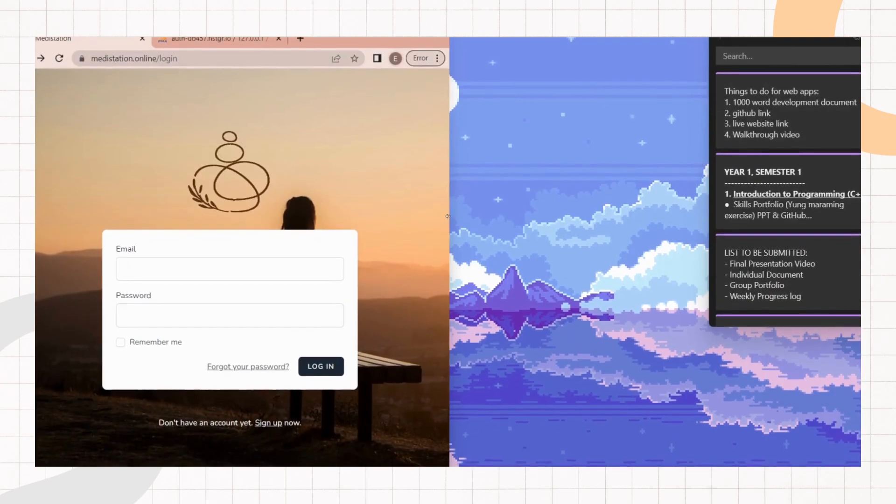
Step: Try to log in to Medistation with the account email and password
drag(450, 218, 871, 317)
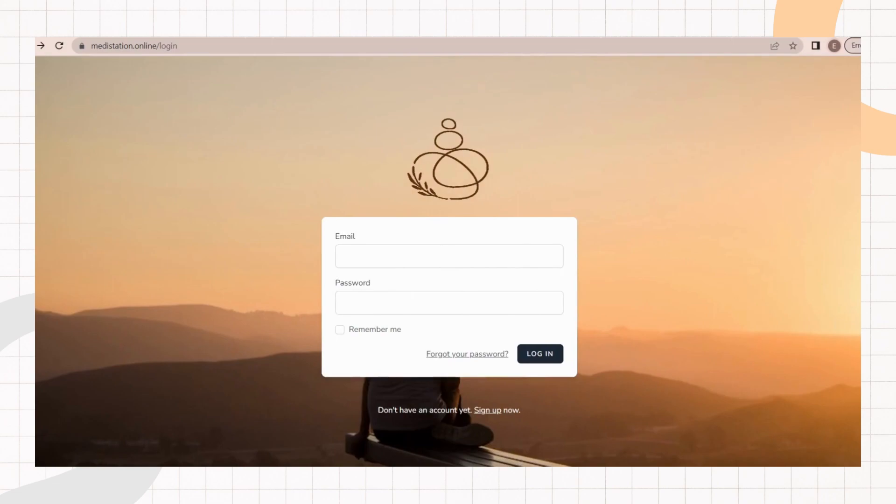
mouse_move(870, 280)
mouse_down()
mouse_move(228, 265)
mouse_move(738, 280)
mouse_move(870, 294)
mouse_up()
click(432, 442)
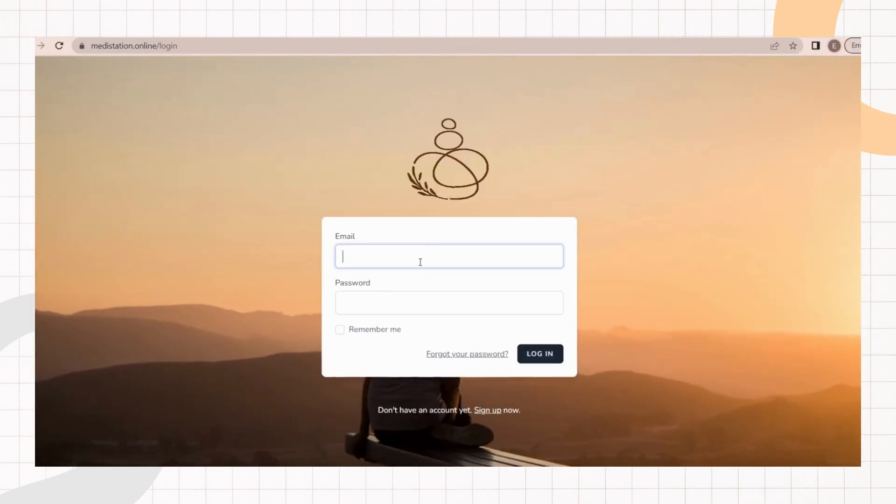
click(388, 301)
click(388, 302)
text(•)
click(540, 353)
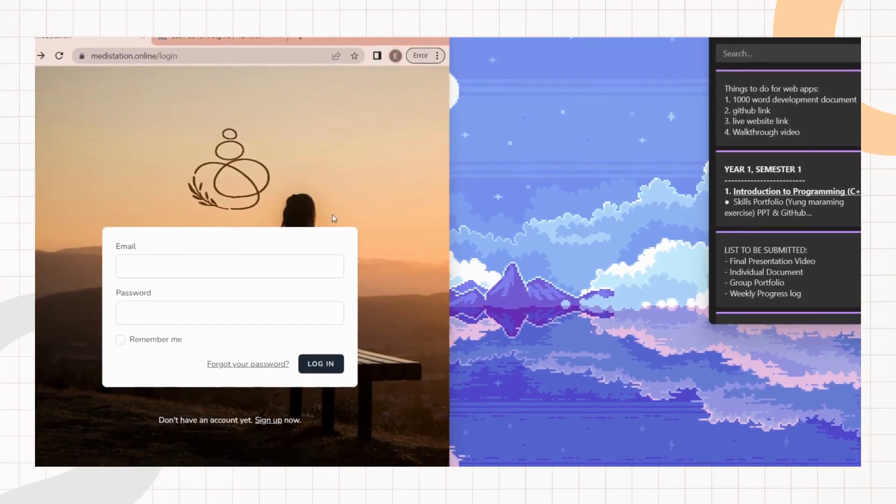
Step: Log in with the account email and password to reach the two-factor challenge
drag(449, 221, 858, 282)
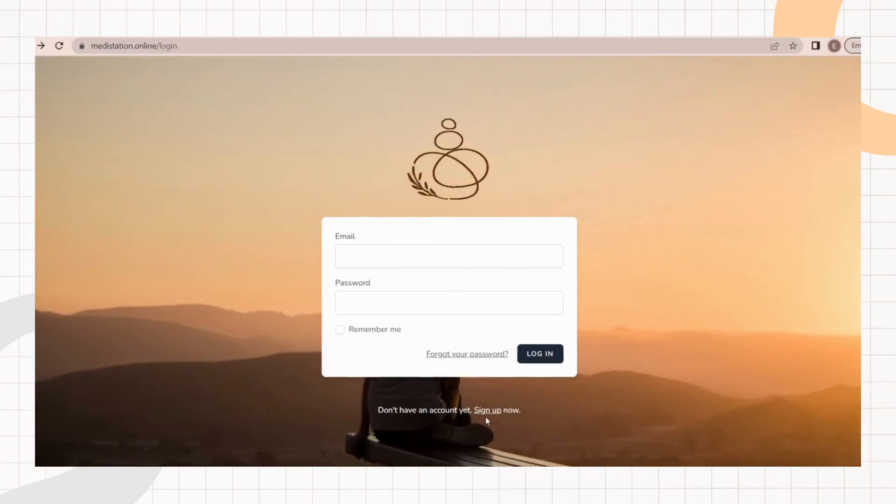
drag(858, 226, 859, 261)
click(442, 436)
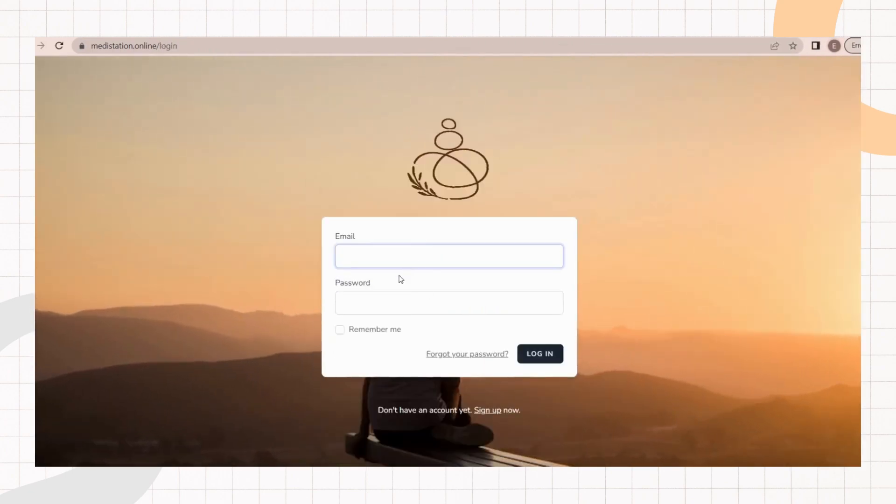
click(388, 302)
click(547, 352)
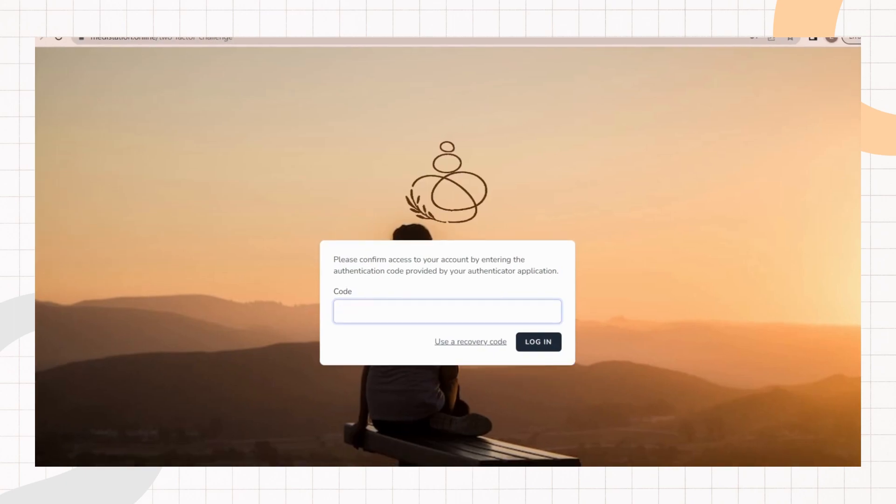
Step: Enter the authentication code from the authenticator app and complete the login
drag(885, 202, 861, 202)
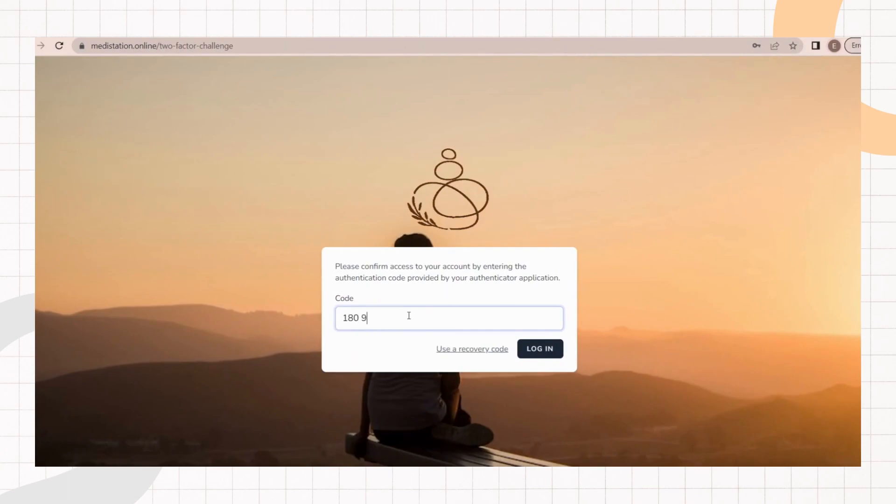
key(Return)
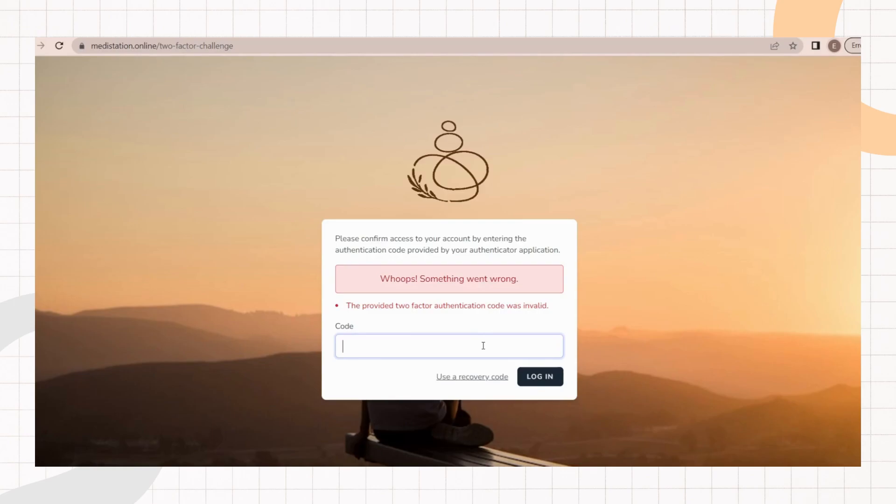
click(533, 379)
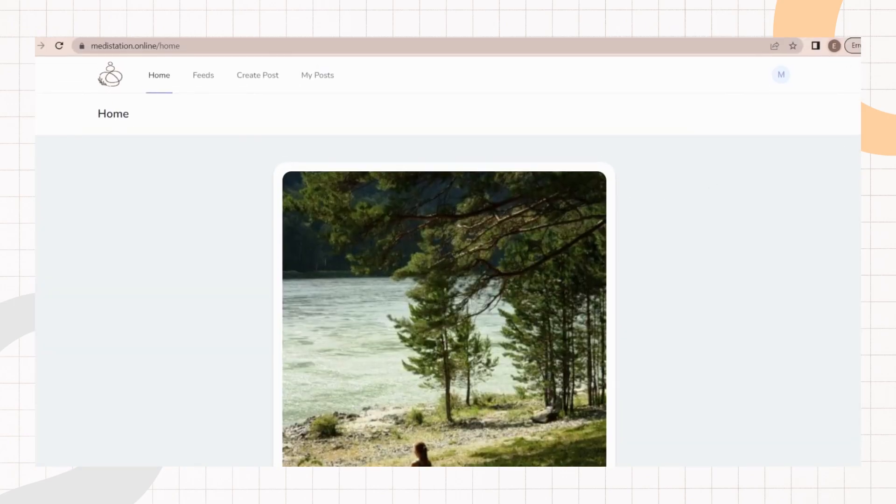
Step: Scroll through the posts on the Home feed
drag(888, 261, 296, 254)
scroll(233, 254, down, 20)
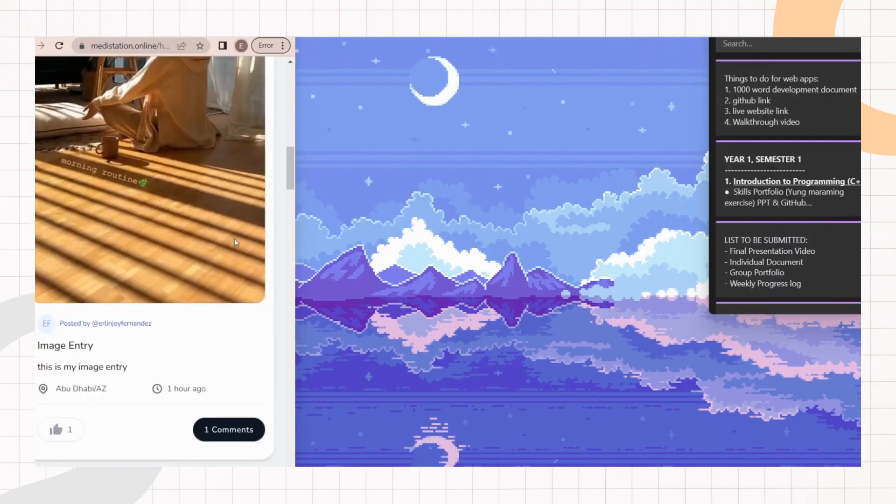
scroll(226, 270, down, 18)
drag(295, 273, 888, 262)
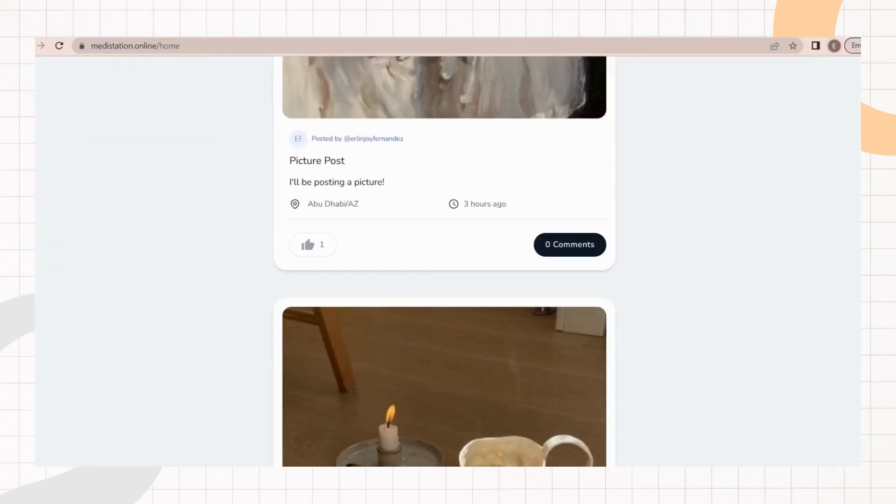
scroll(664, 142, up, 9)
scroll(663, 143, up, 8)
Step: Open the account's Profile page from the account menu
click(780, 74)
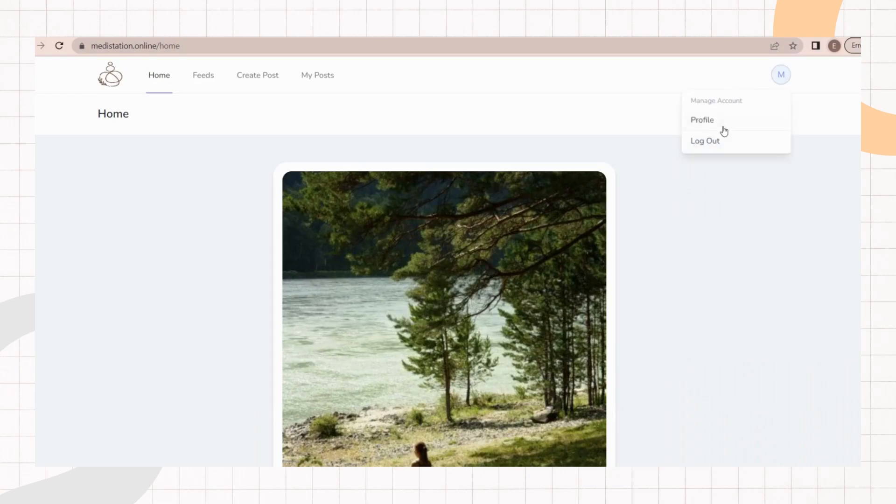
click(723, 122)
mouse_move(888, 135)
mouse_down()
mouse_move(296, 133)
mouse_move(888, 140)
mouse_up()
scroll(252, 204, down, 11)
scroll(294, 100, up, 10)
Step: Visit the Feeds, Create Post and My Posts pages in turn
click(212, 75)
click(262, 76)
drag(888, 170, 240, 171)
drag(240, 170, 888, 170)
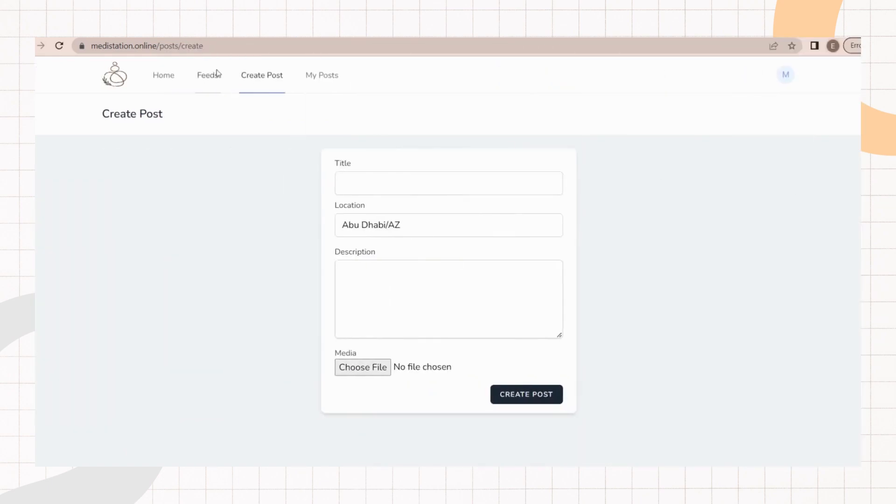
click(217, 75)
drag(888, 215, 240, 216)
drag(241, 216, 888, 215)
click(319, 75)
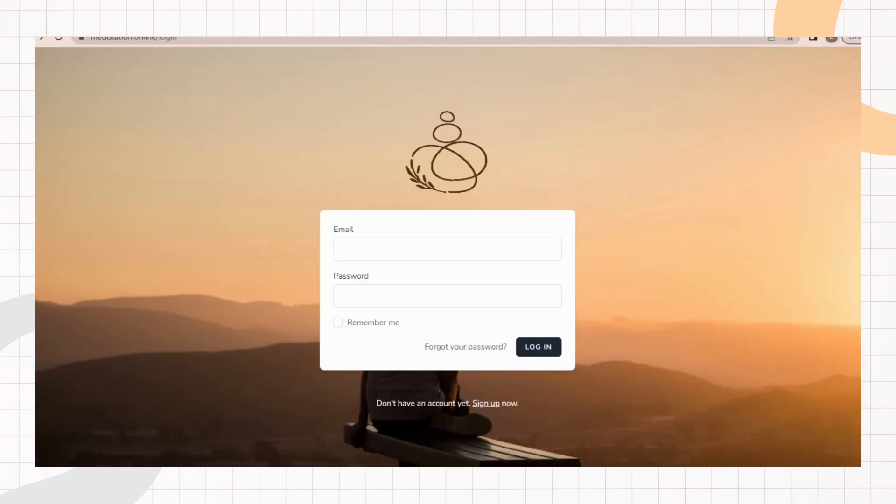
Step: Snap the browser window to the left half of the screen
key(super+Left)
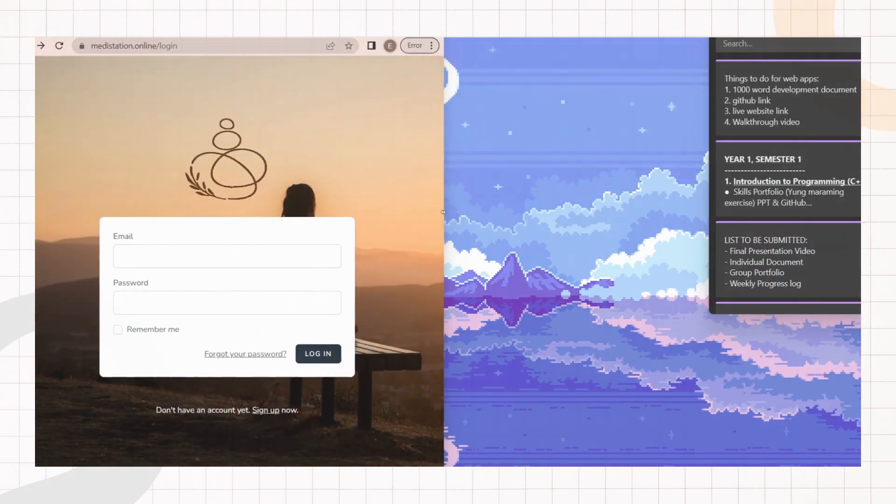